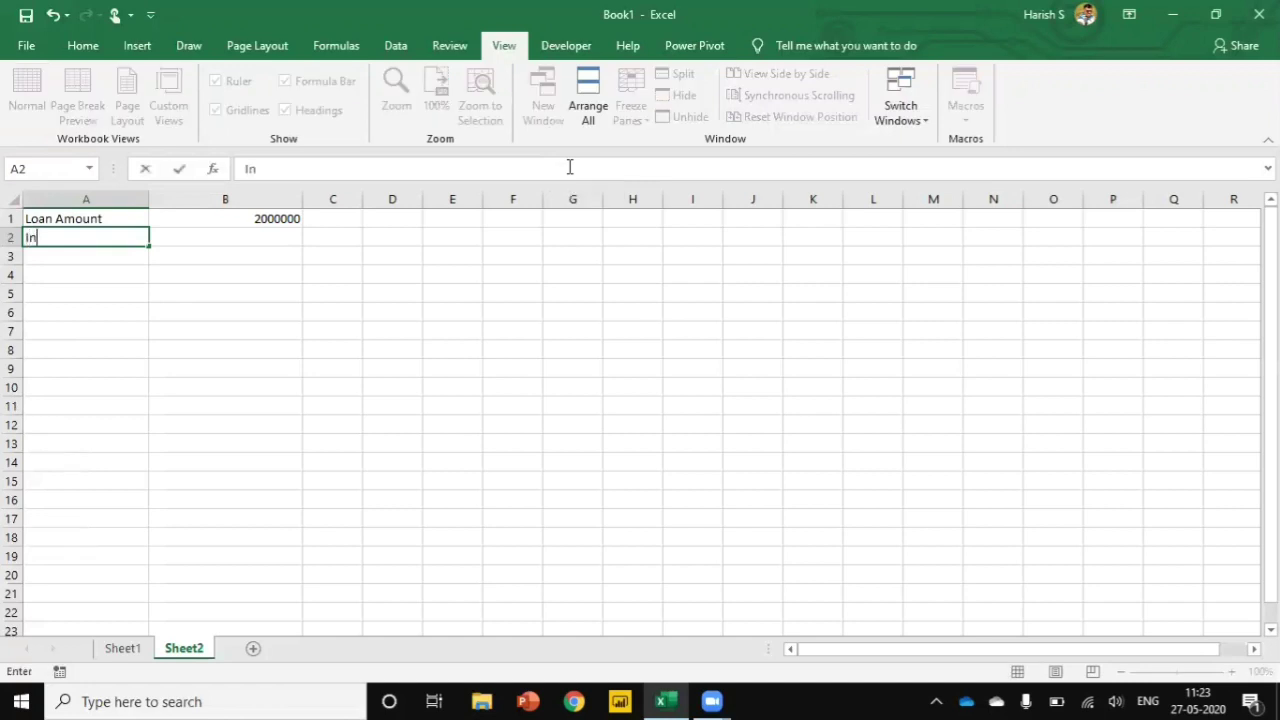
# Add an Interest row with 9.40% and a Terms row with 240 beneath the Loan Amount in columns A and B
pyautogui.write('terest')
pyautogui.press('Tab')
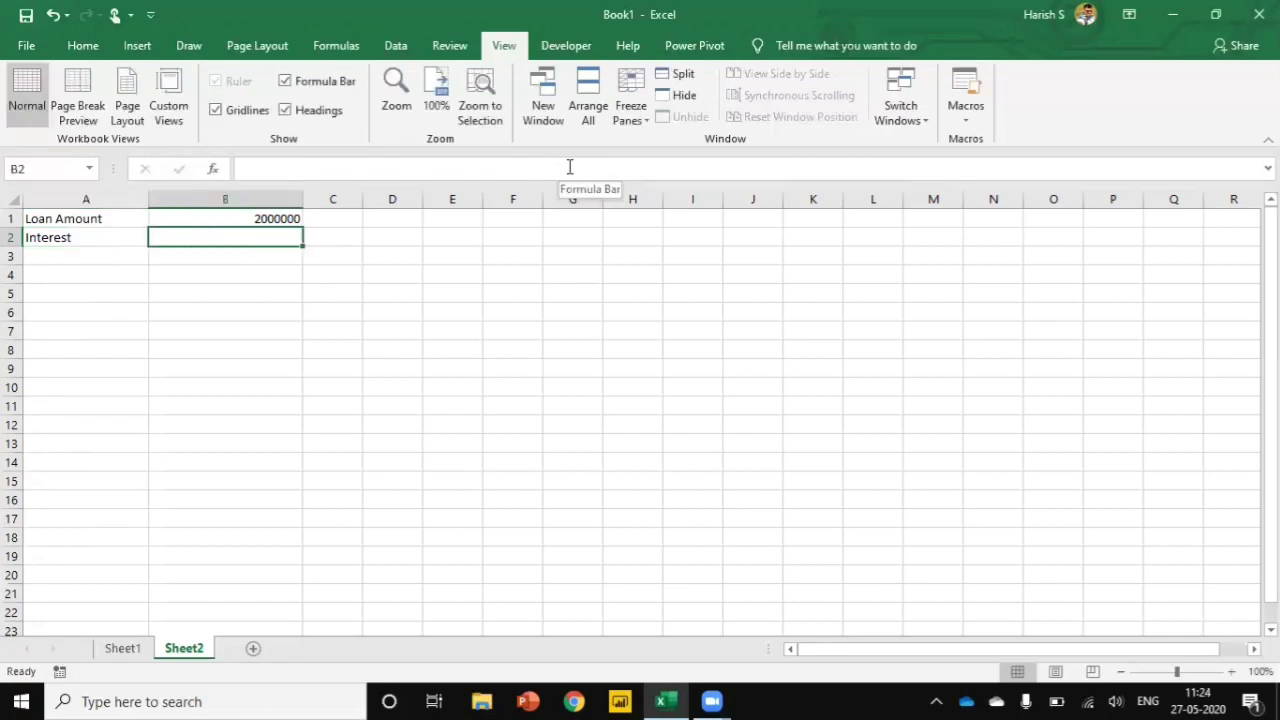
pyautogui.write('9.4')
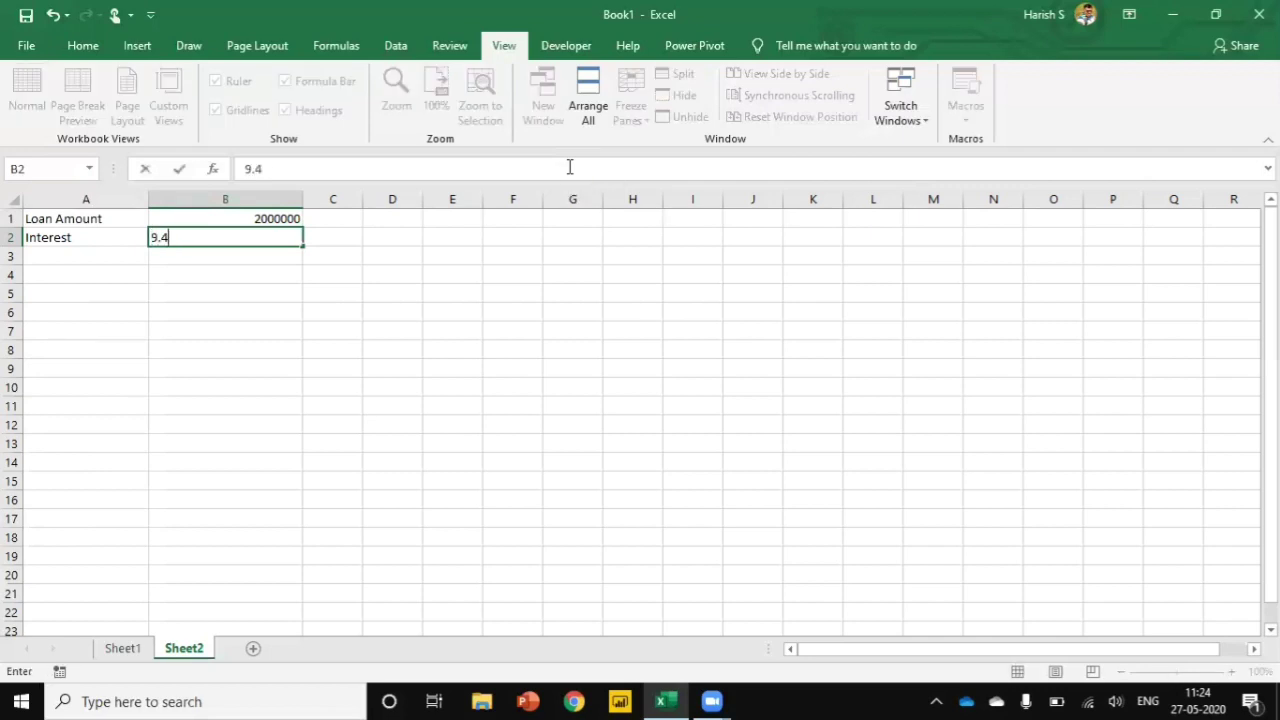
pyautogui.write('0%')
pyautogui.press('Return')
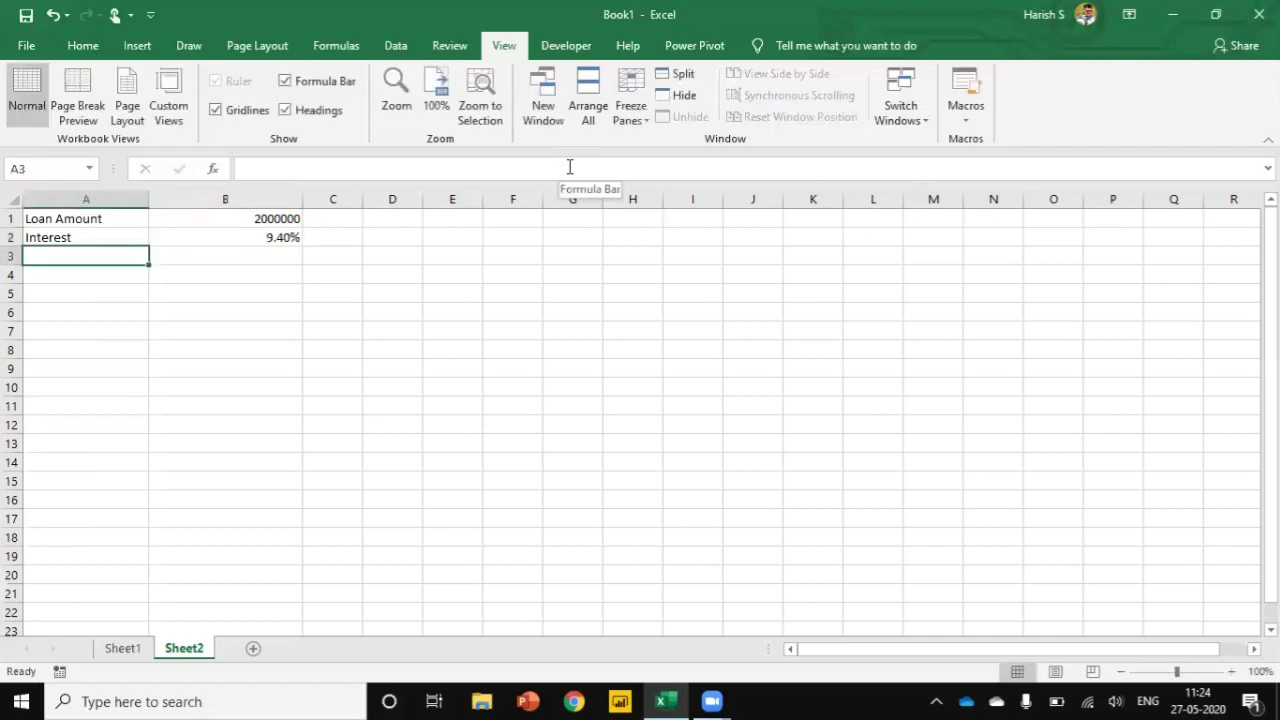
pyautogui.write('Terms')
pyautogui.press('Tab')
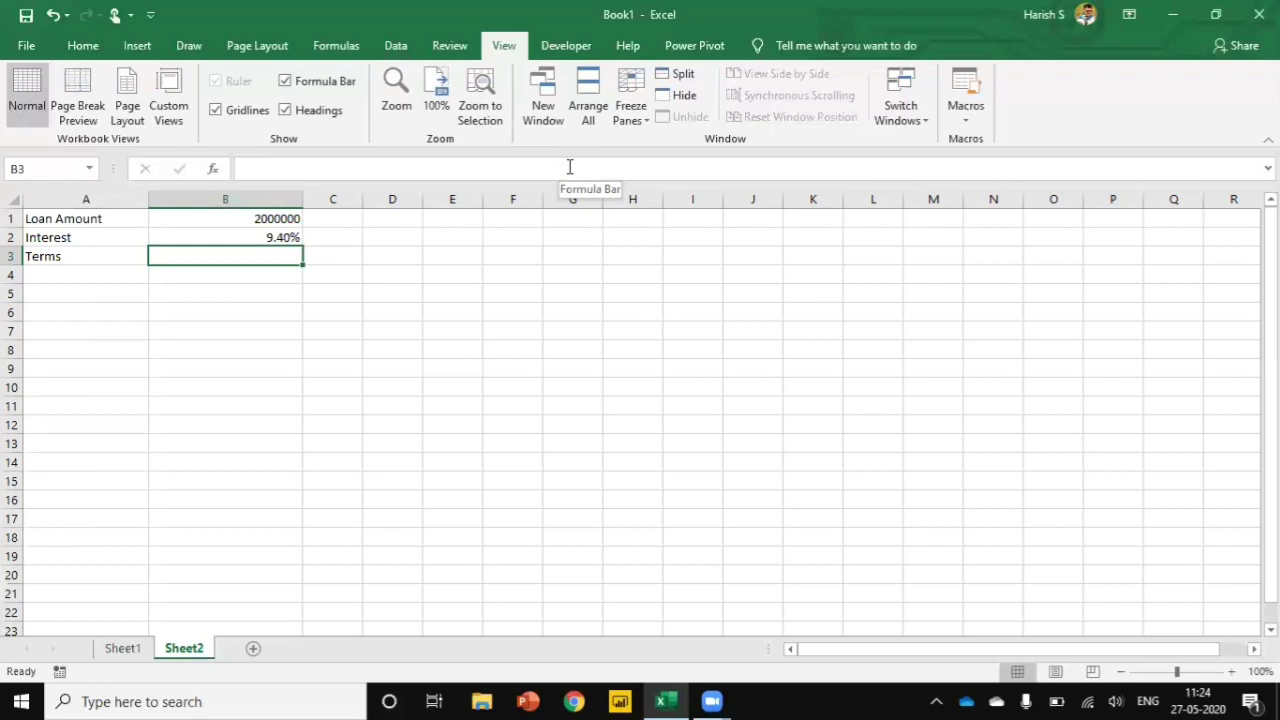
pyautogui.write('240')
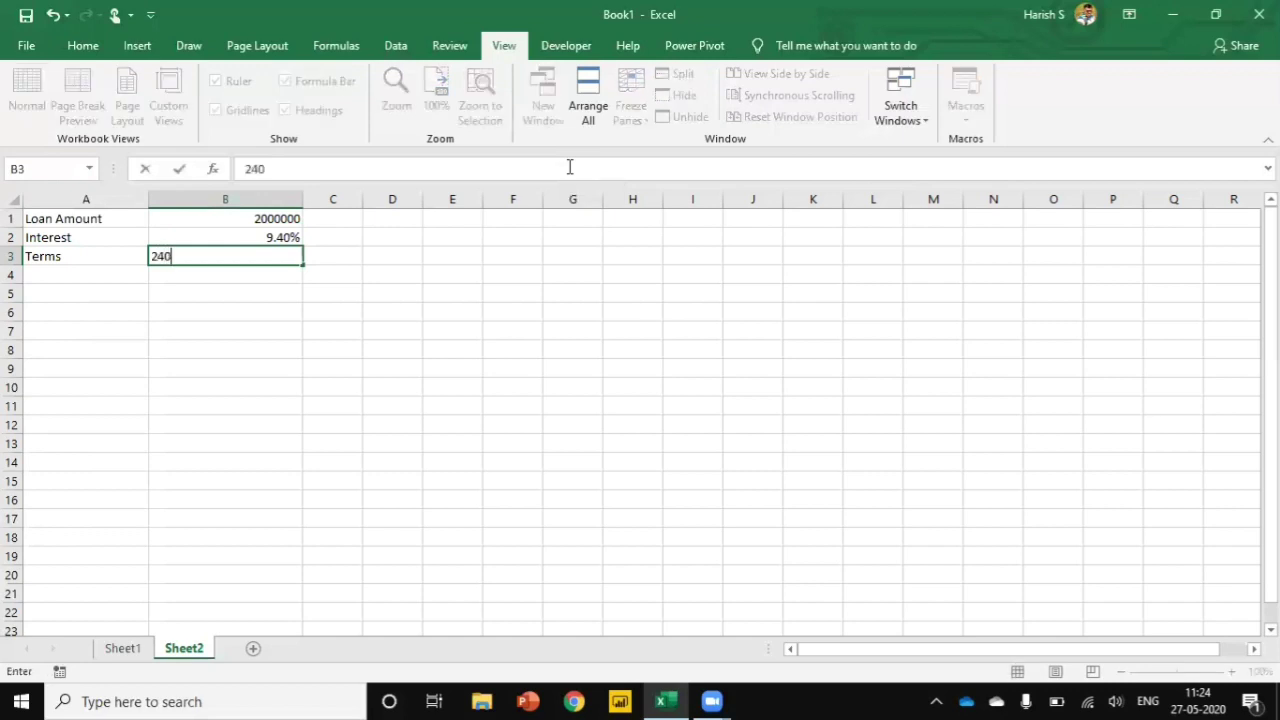
pyautogui.press('Return')
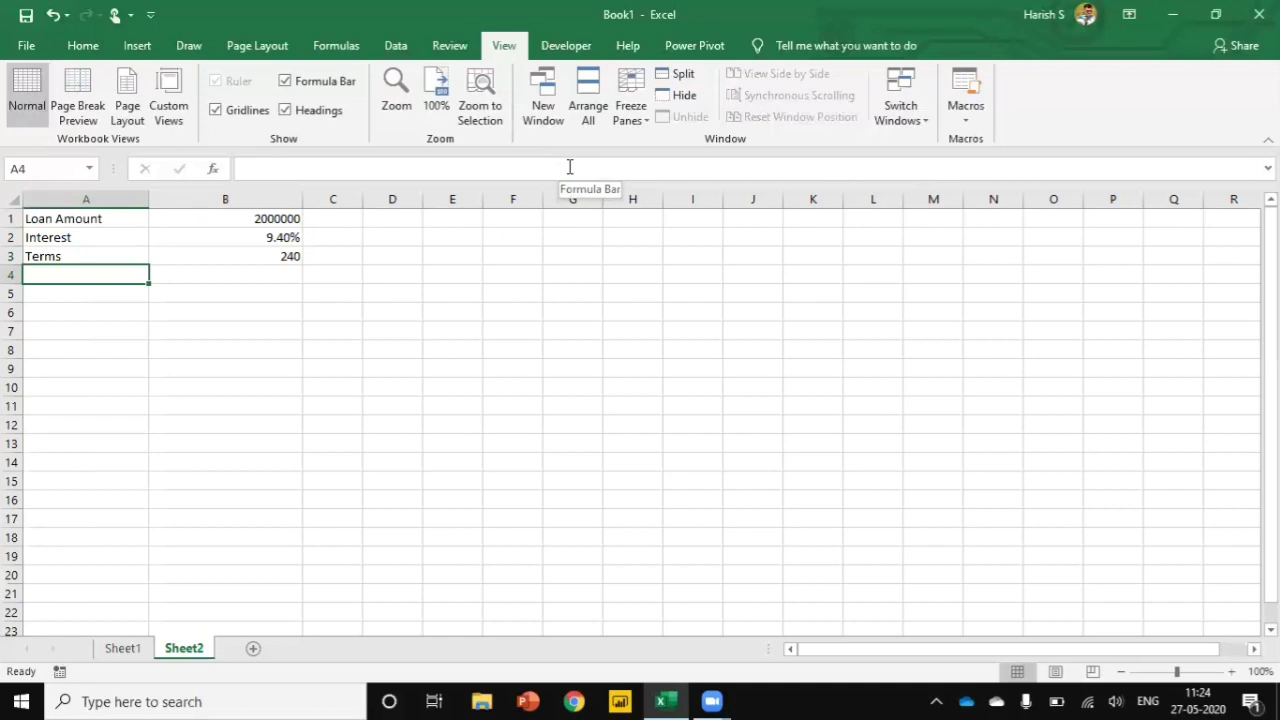
# Label A4 EMI Amount and calculate the monthly payment in B4 with =PMT(B2/12,B3,B1)
pyautogui.write('EMI Amount')
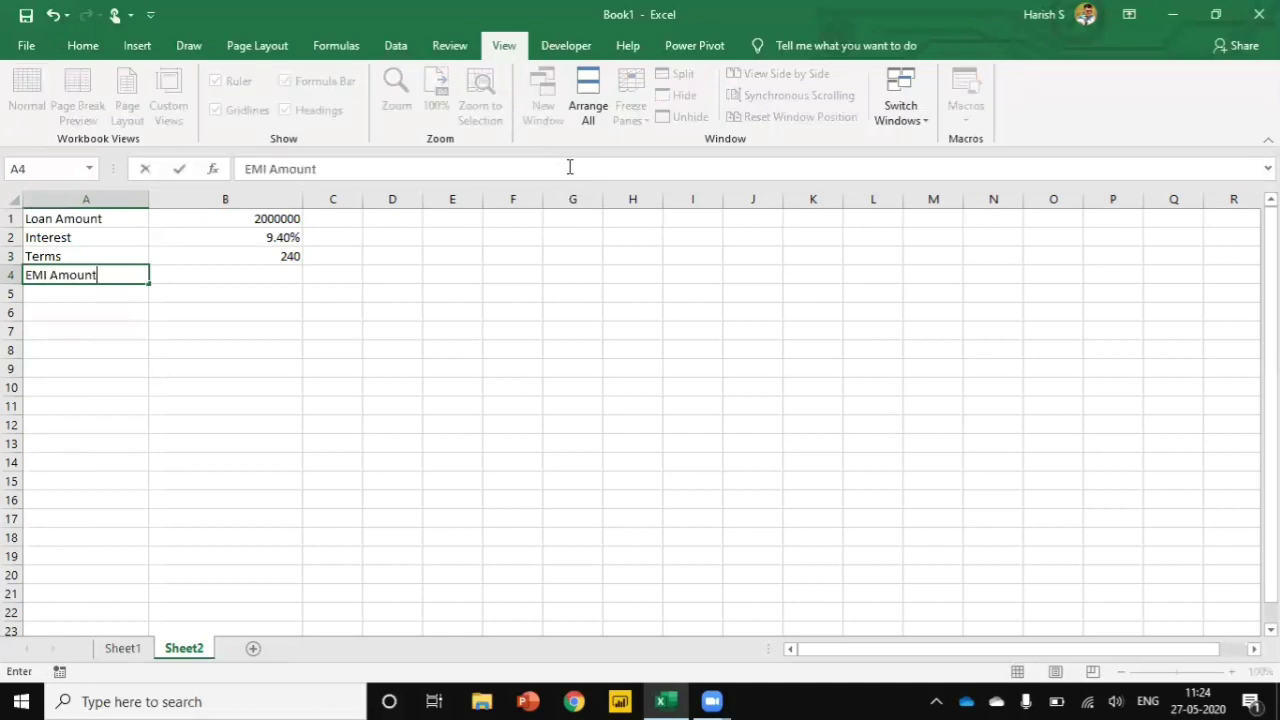
pyautogui.press('Tab')
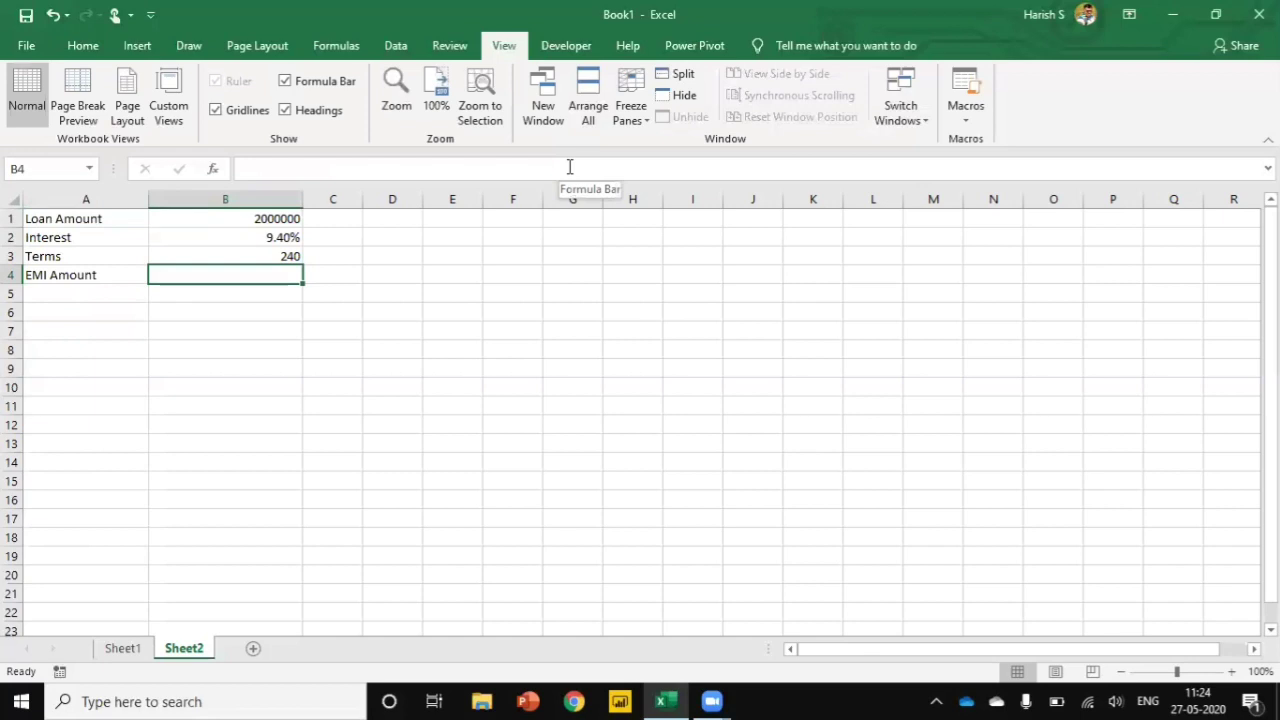
pyautogui.write('=')
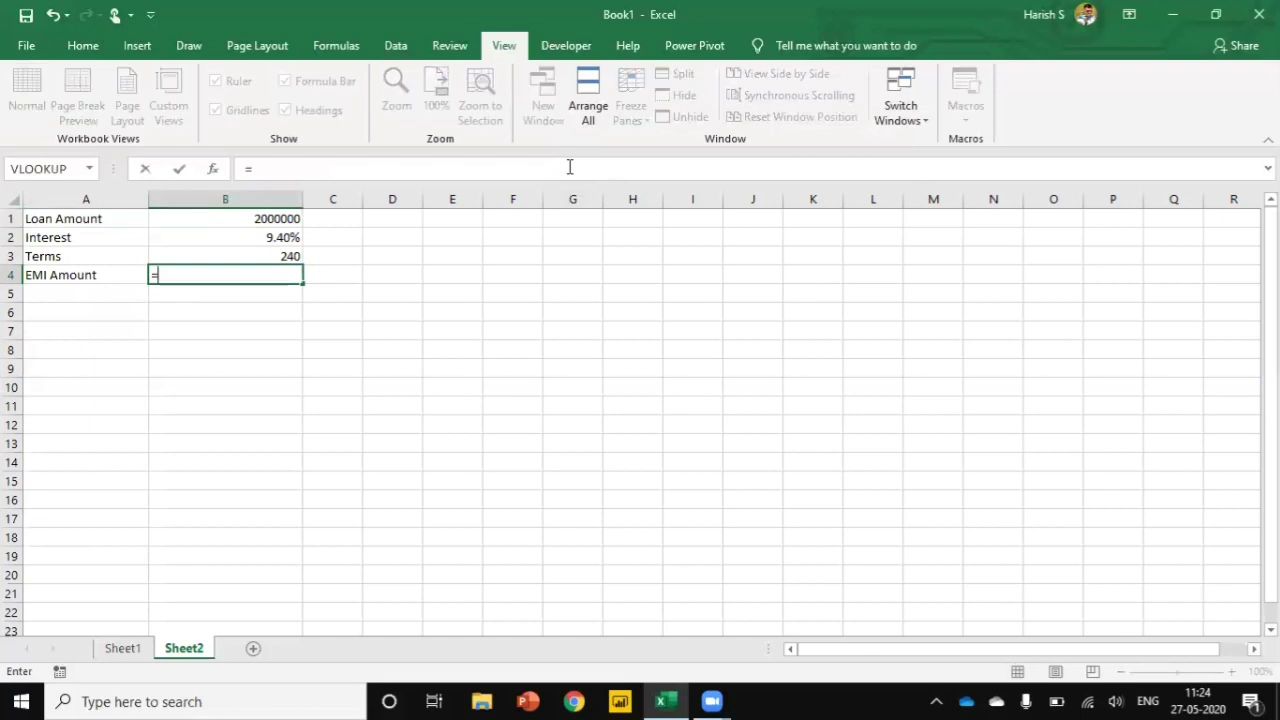
pyautogui.write('pmt')
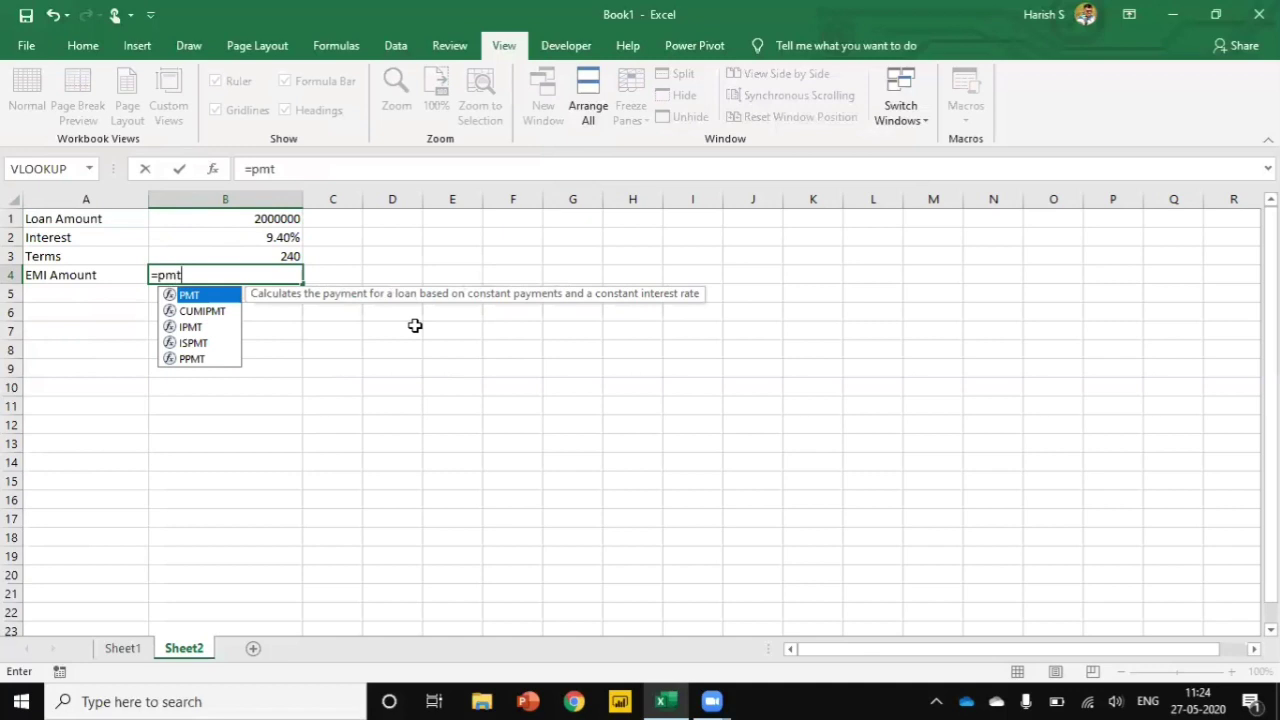
pyautogui.write('(')
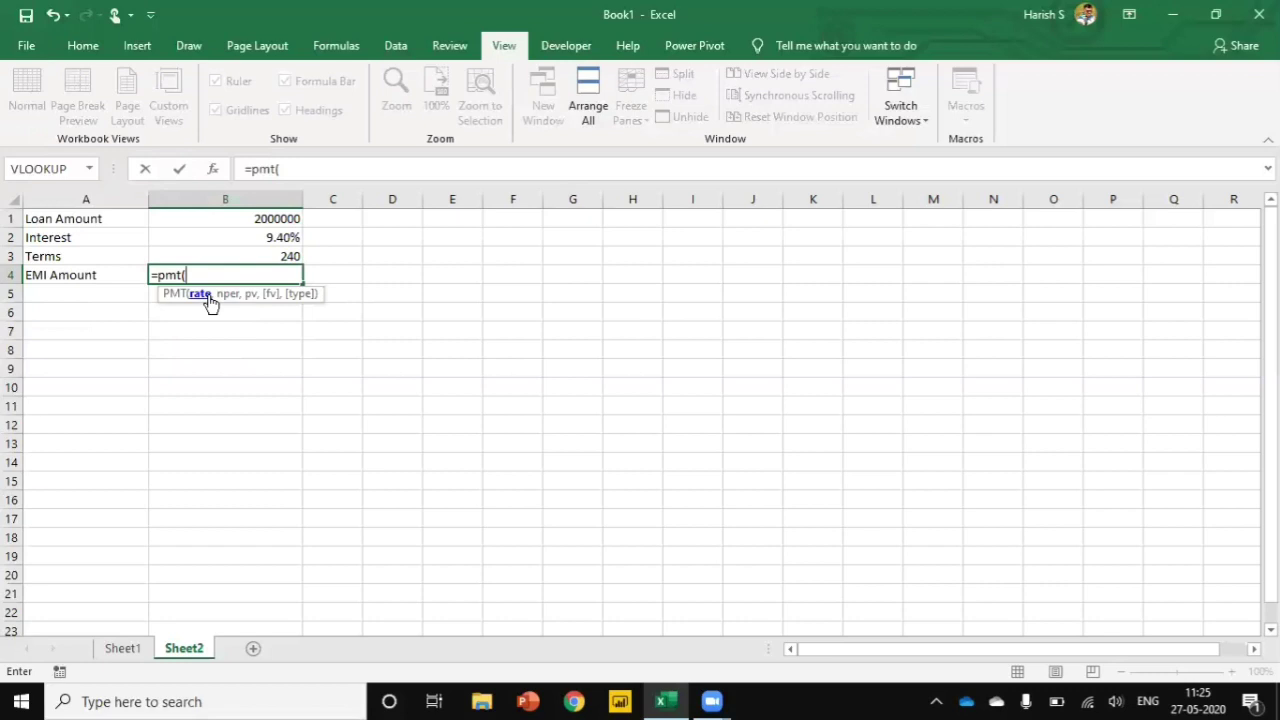
pyautogui.click(240, 238)
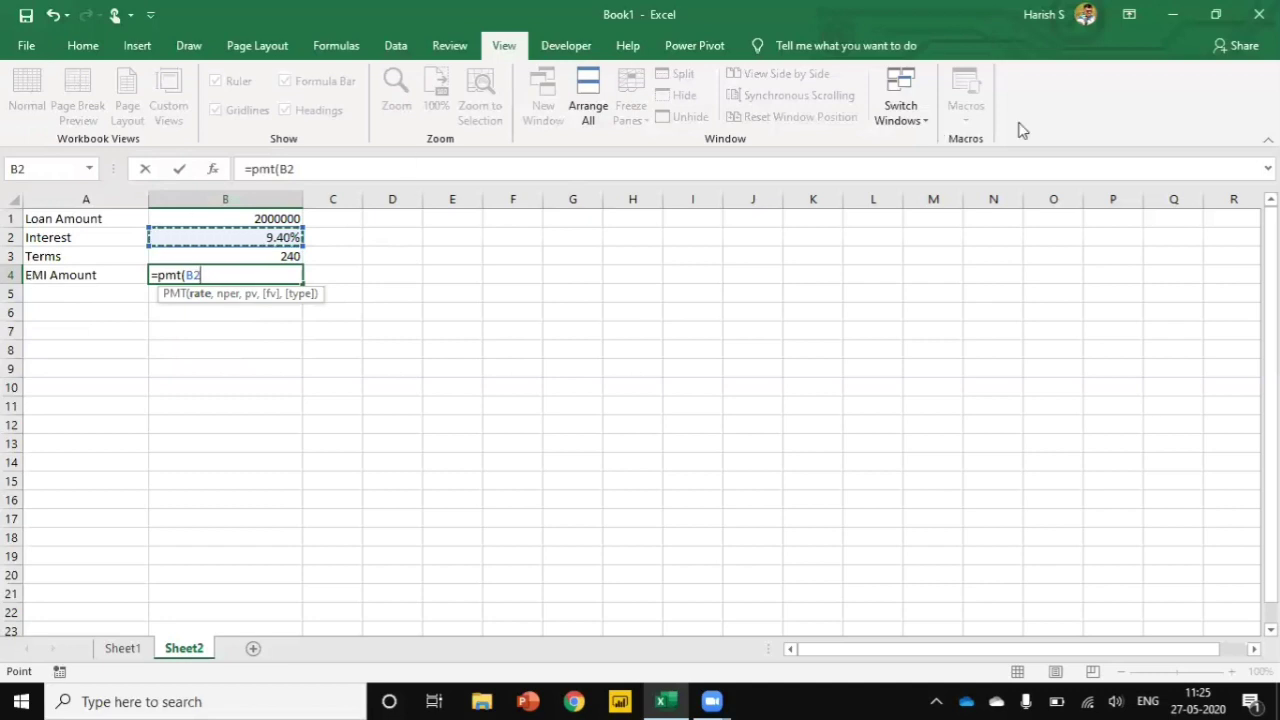
pyautogui.write('/12')
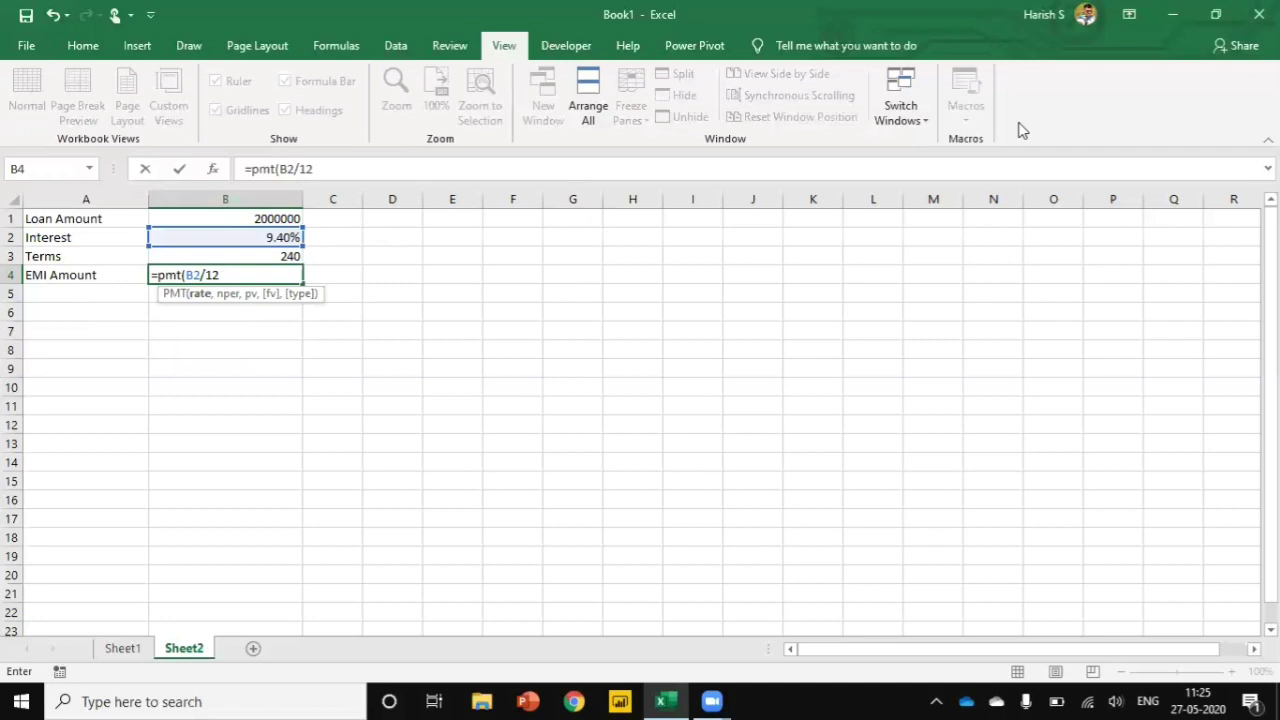
pyautogui.write(',')
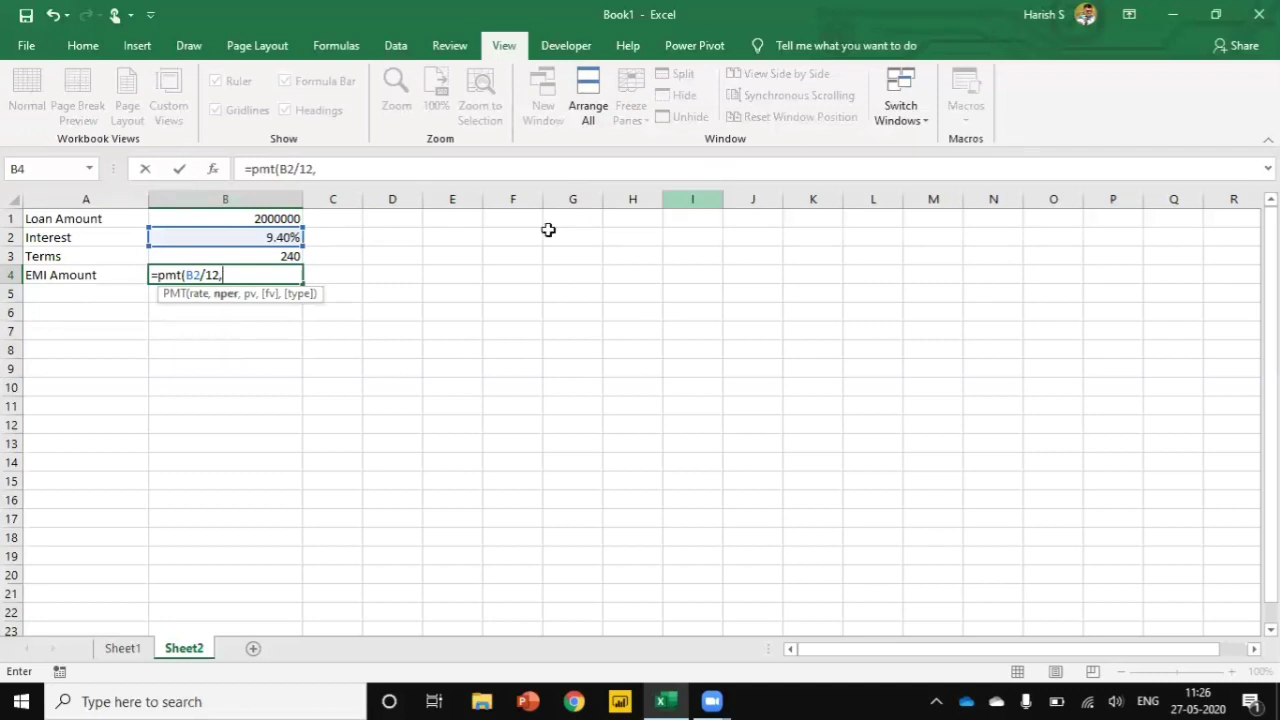
pyautogui.click(263, 255)
pyautogui.write(',')
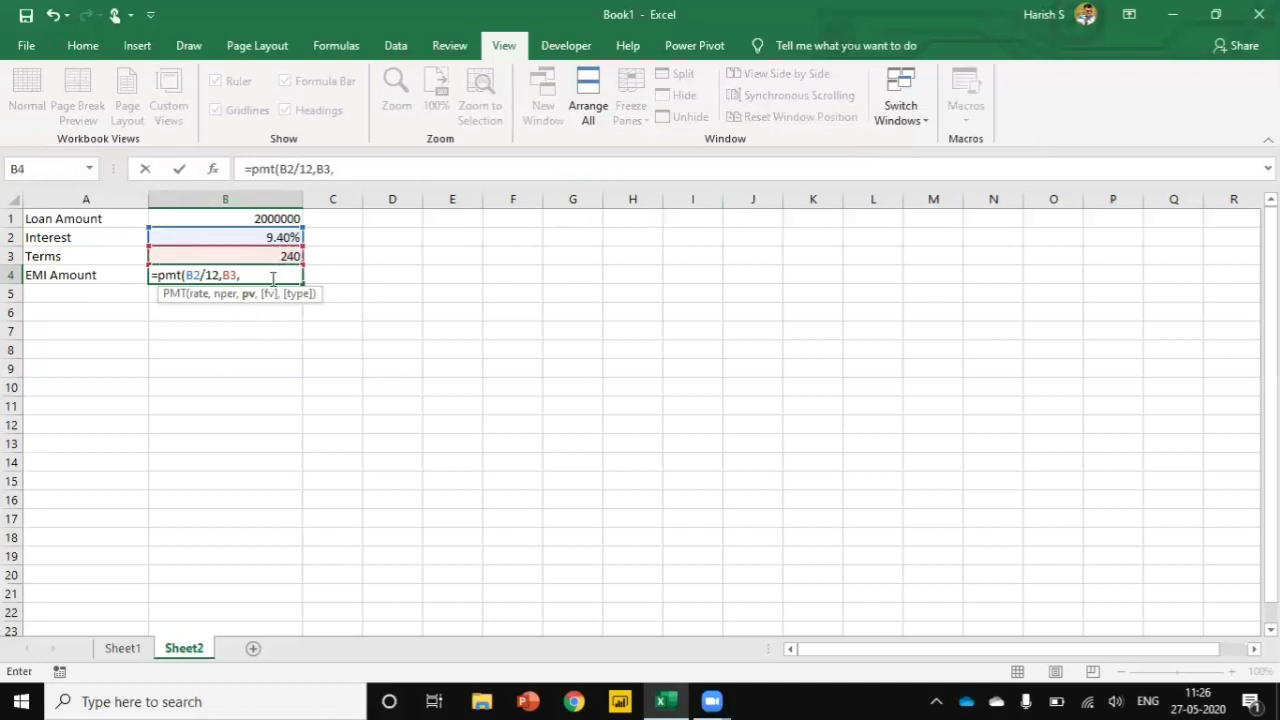
pyautogui.click(224, 216)
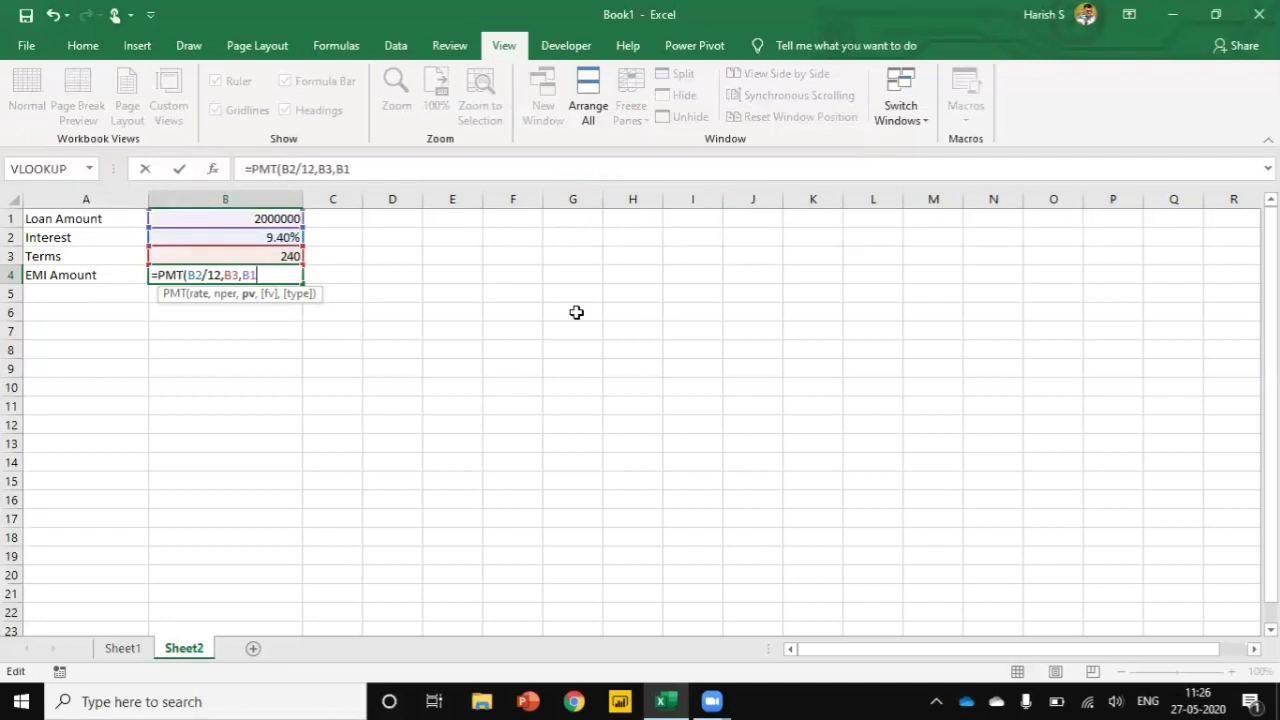
pyautogui.write(')')
pyautogui.press('Return')
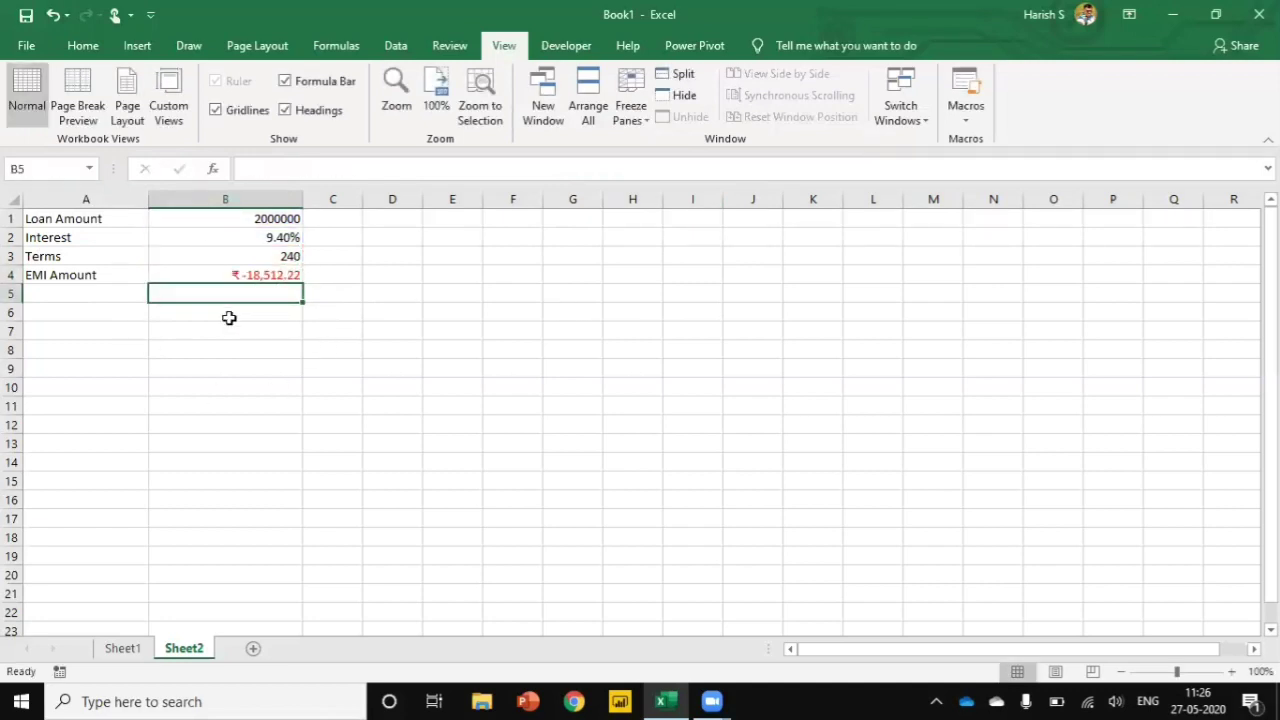
# Negate the EMI formula in B4 so it reads =-PMT(B2/12,B3,B1)
pyautogui.press('Up')
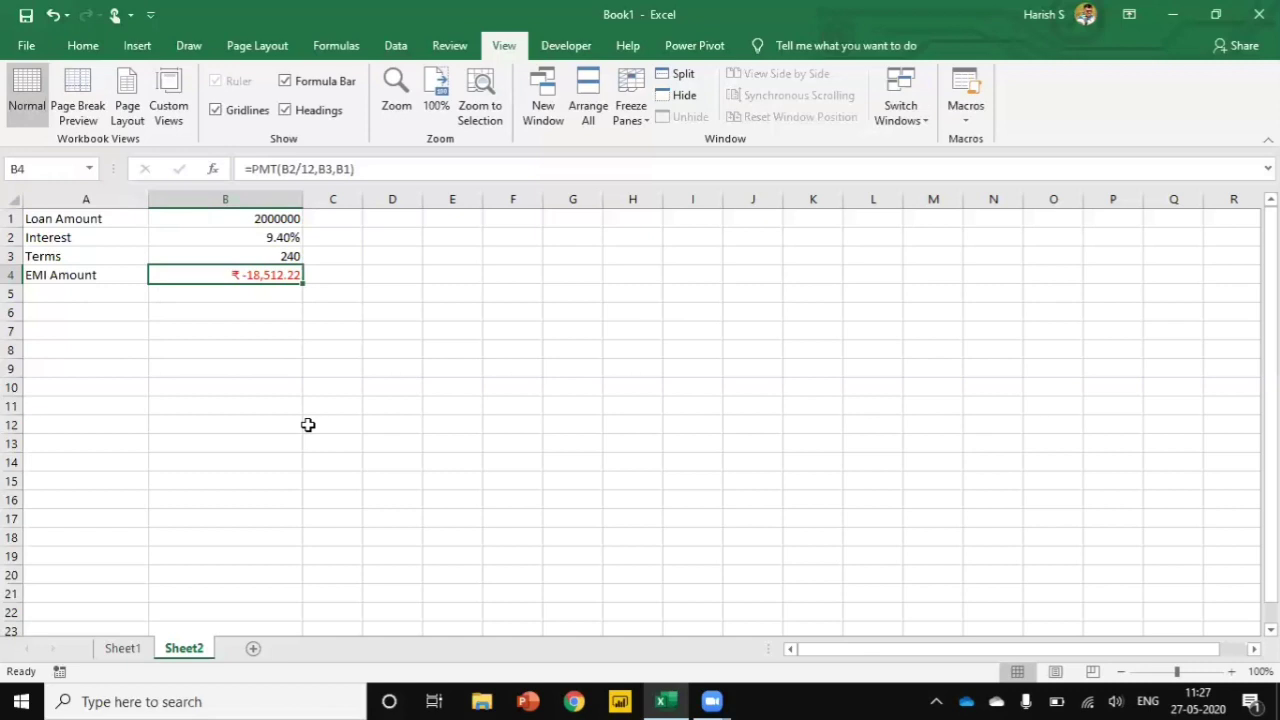
pyautogui.click(254, 168)
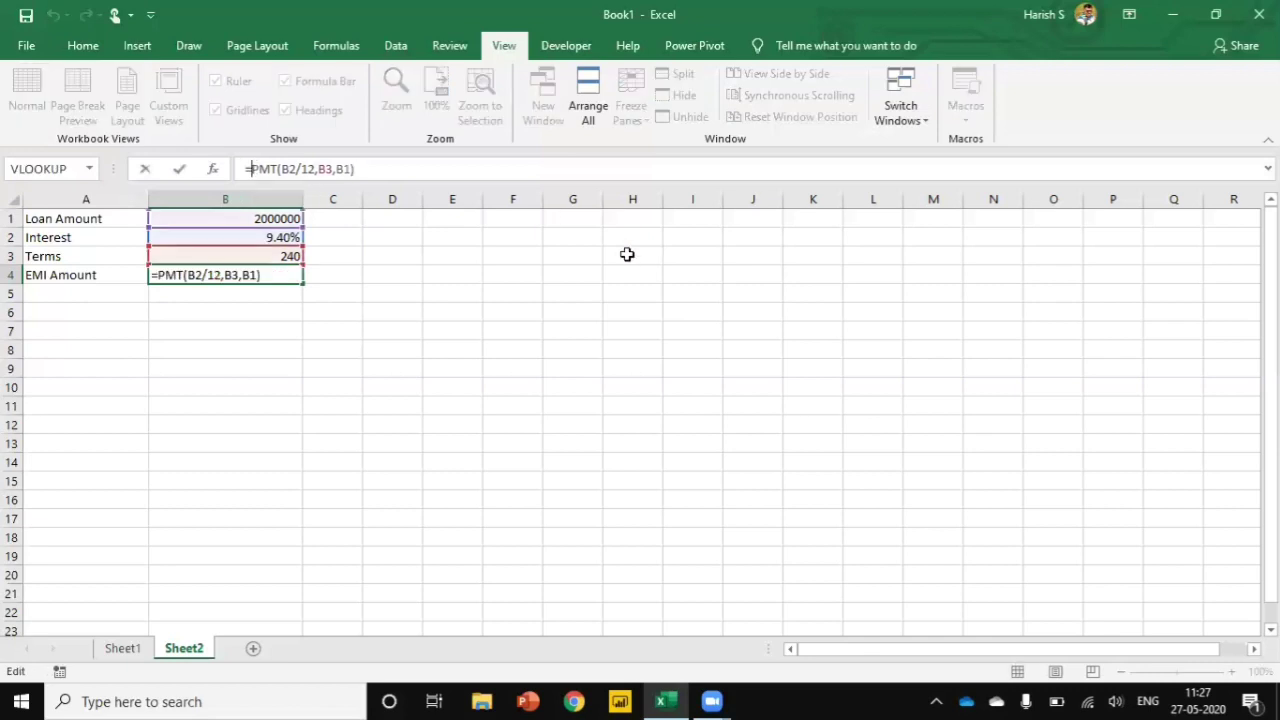
pyautogui.write('-')
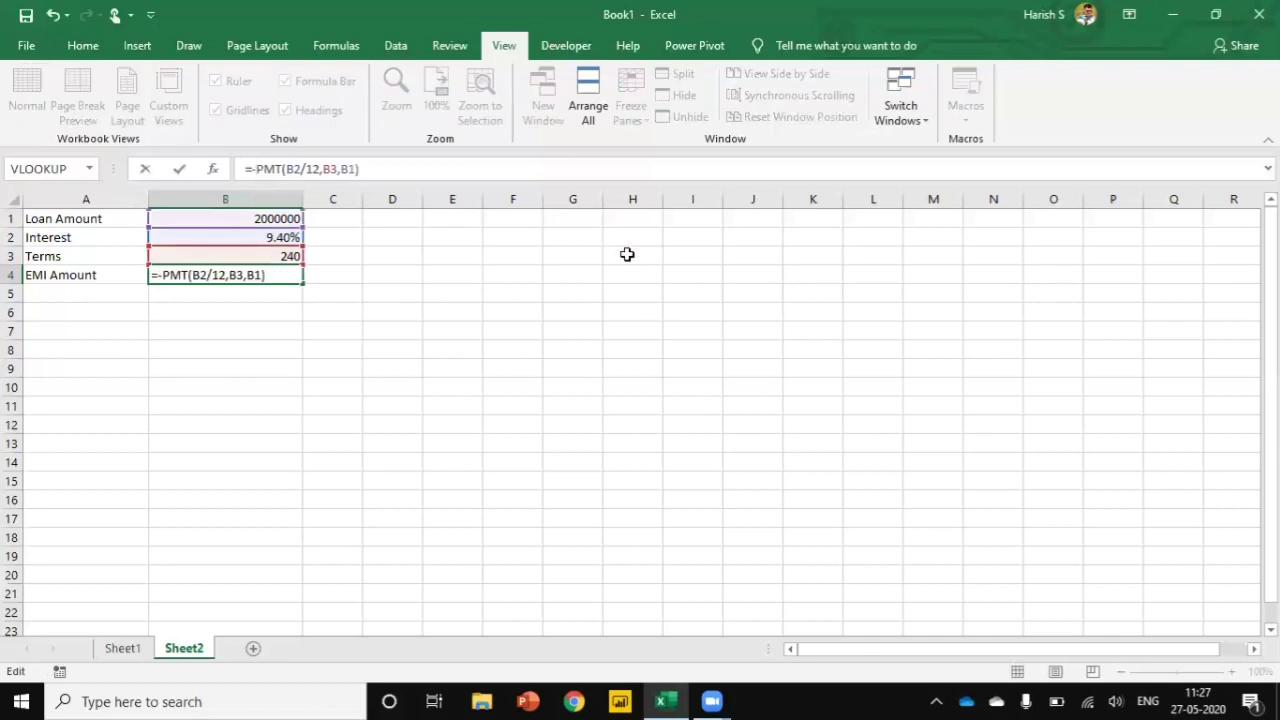
pyautogui.press('Return')
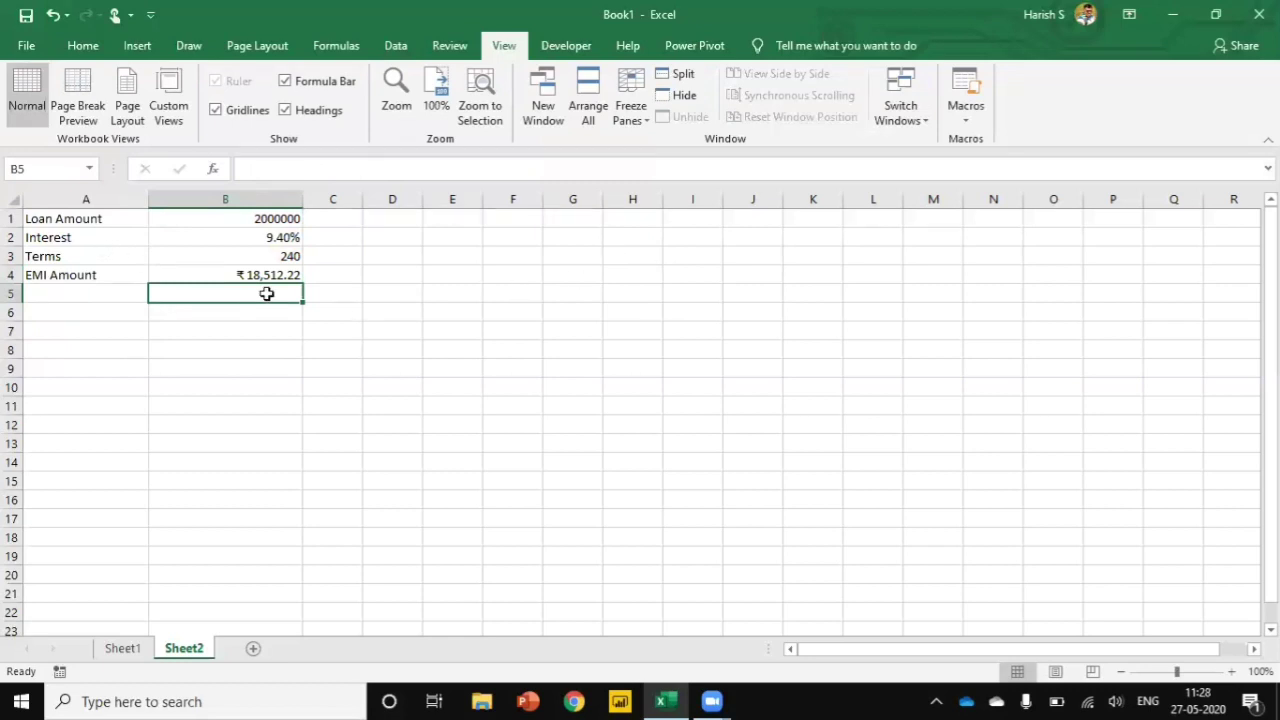
# Enter 1 in F1 and fill column F with a linear series using step value 1 and stop value 240
pyautogui.click(516, 222)
pyautogui.write('1')
pyautogui.press('Return')
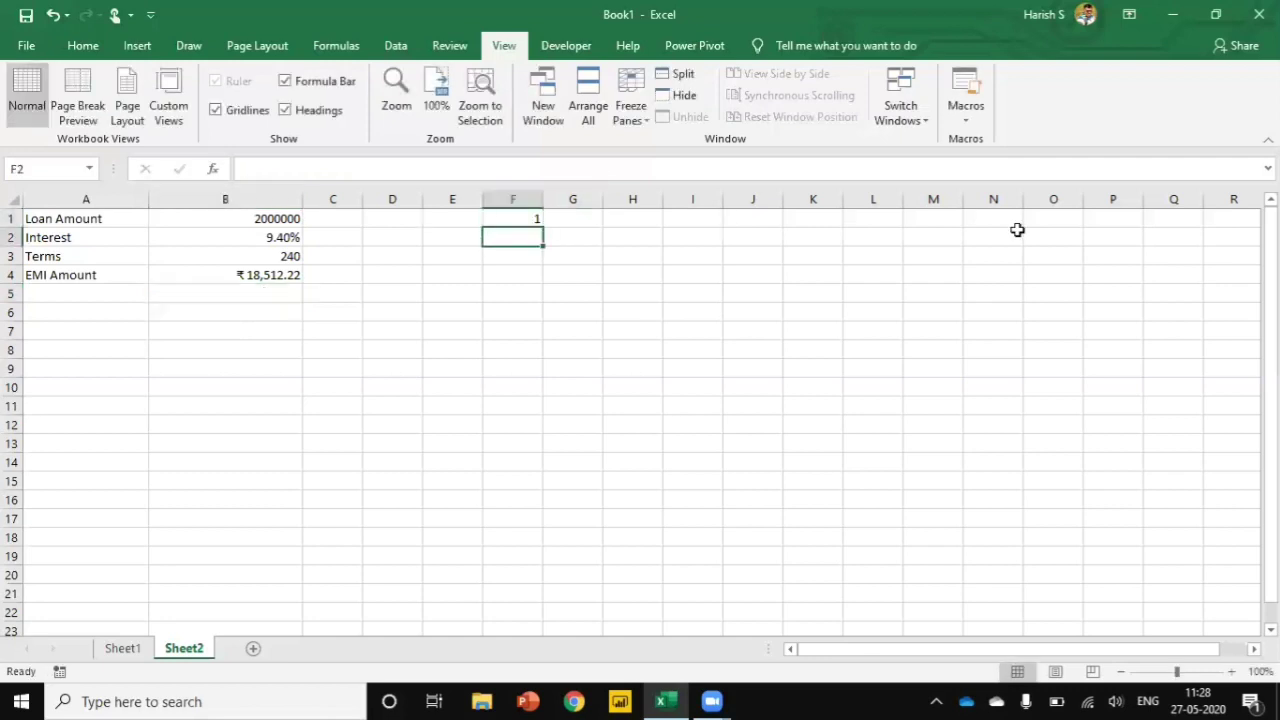
pyautogui.hotkey('ctrl', 'space')
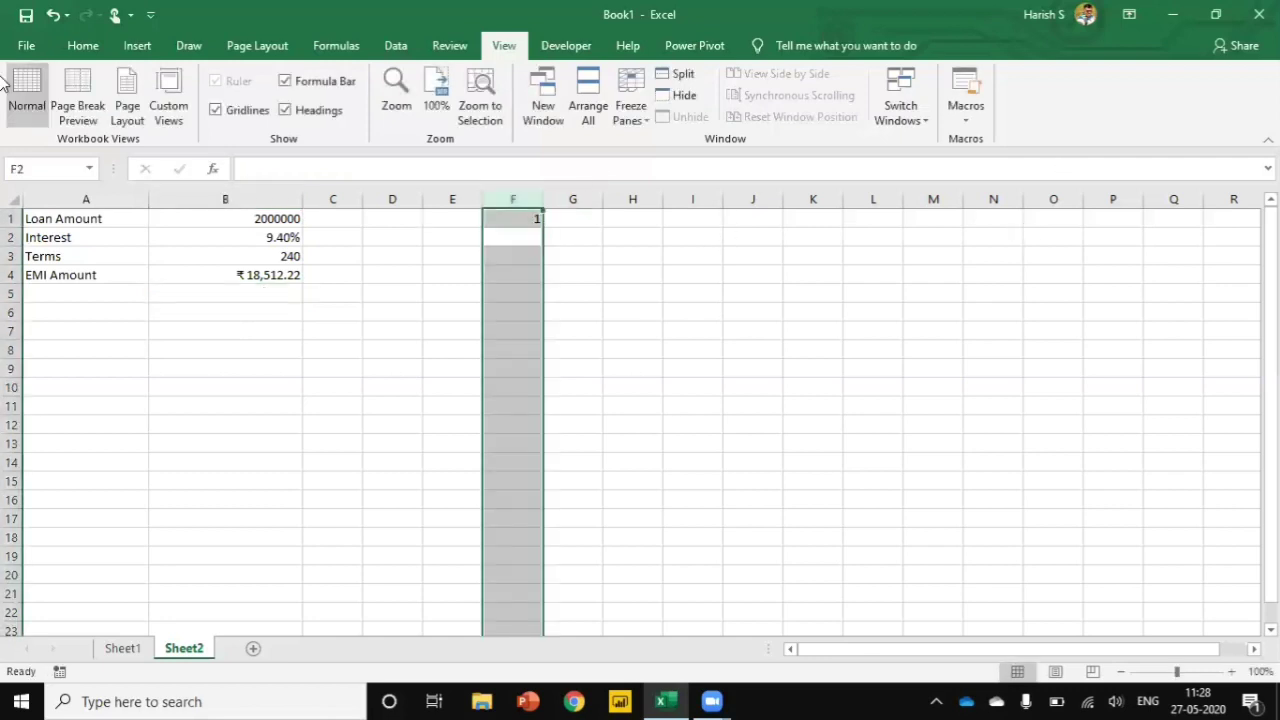
pyautogui.click(93, 47)
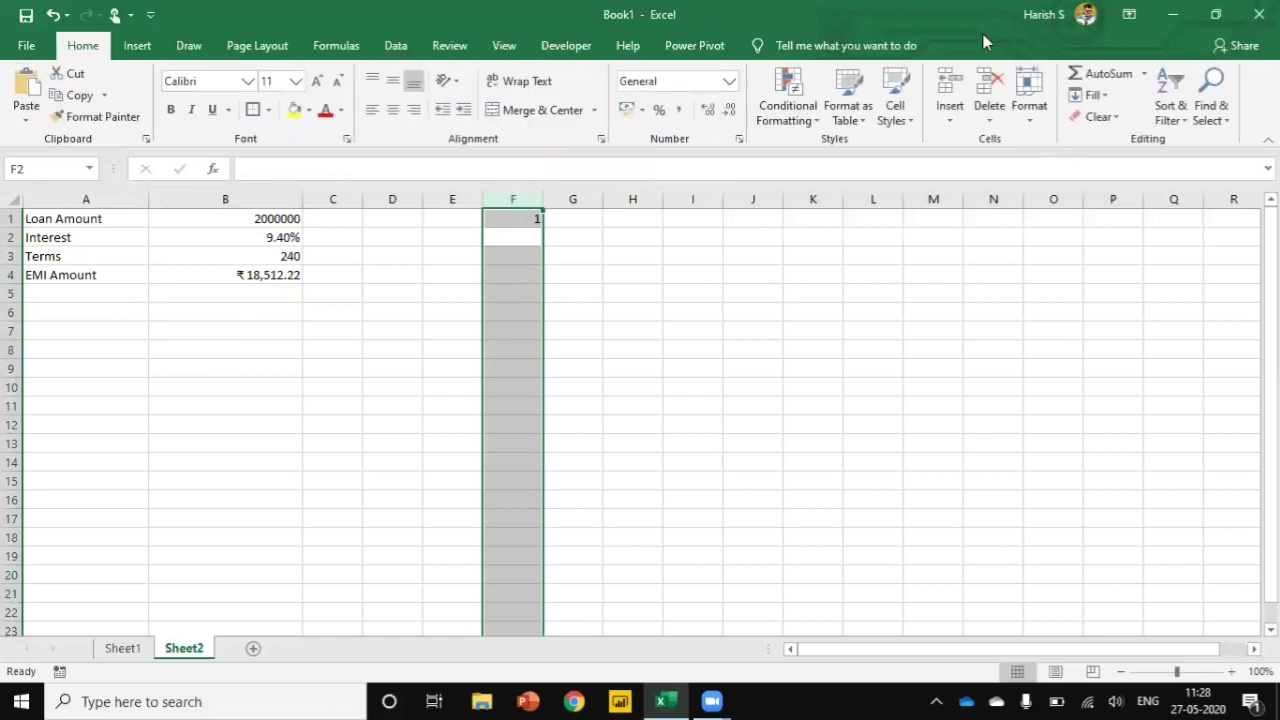
pyautogui.click(1105, 96)
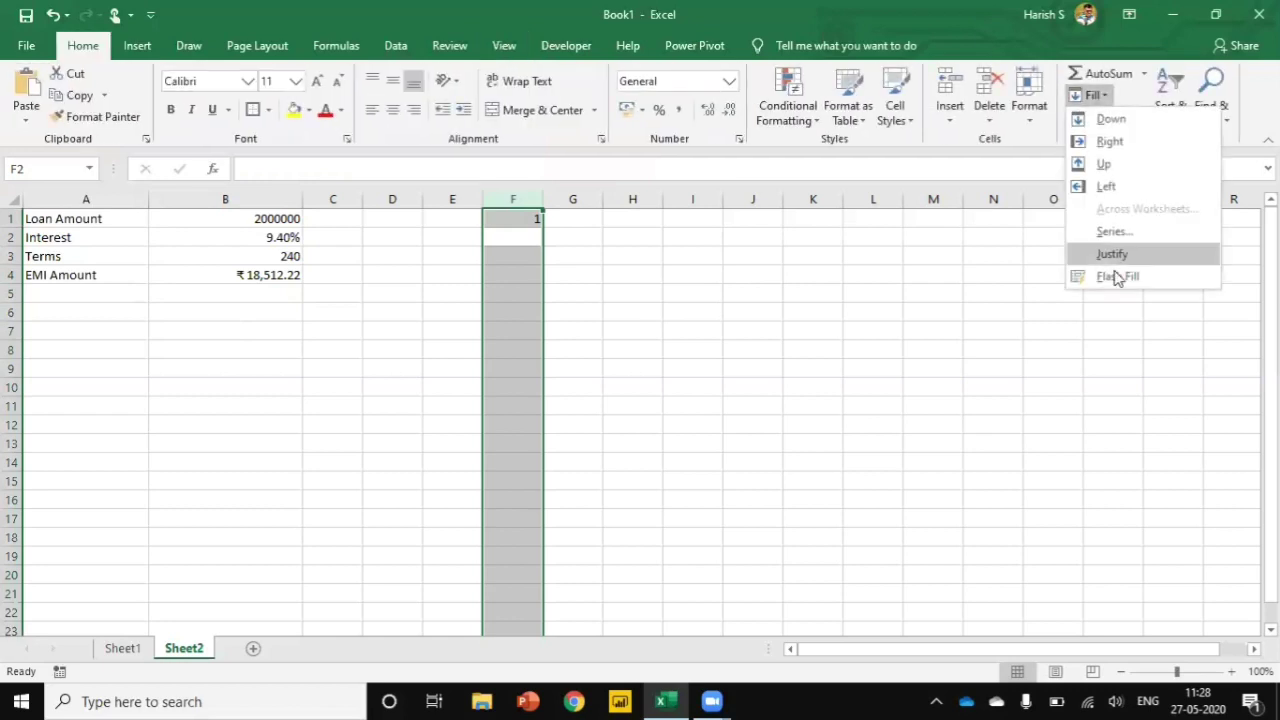
pyautogui.click(1110, 232)
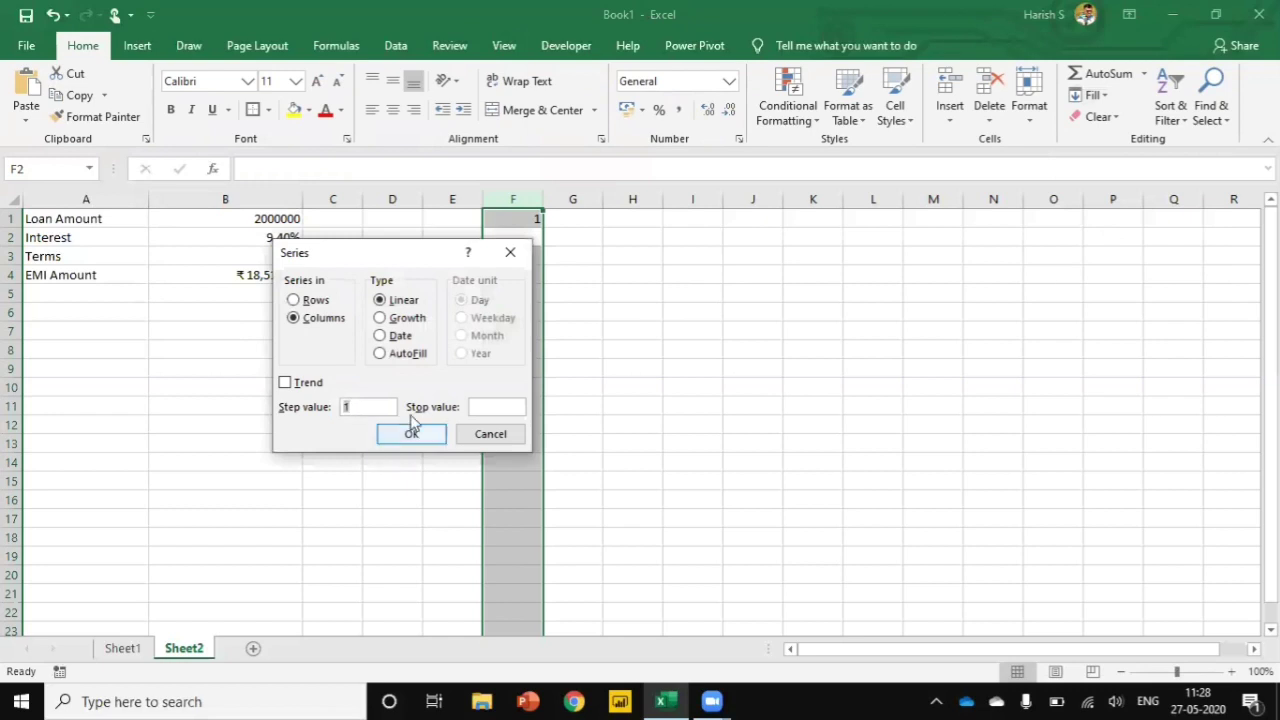
pyautogui.click(494, 406)
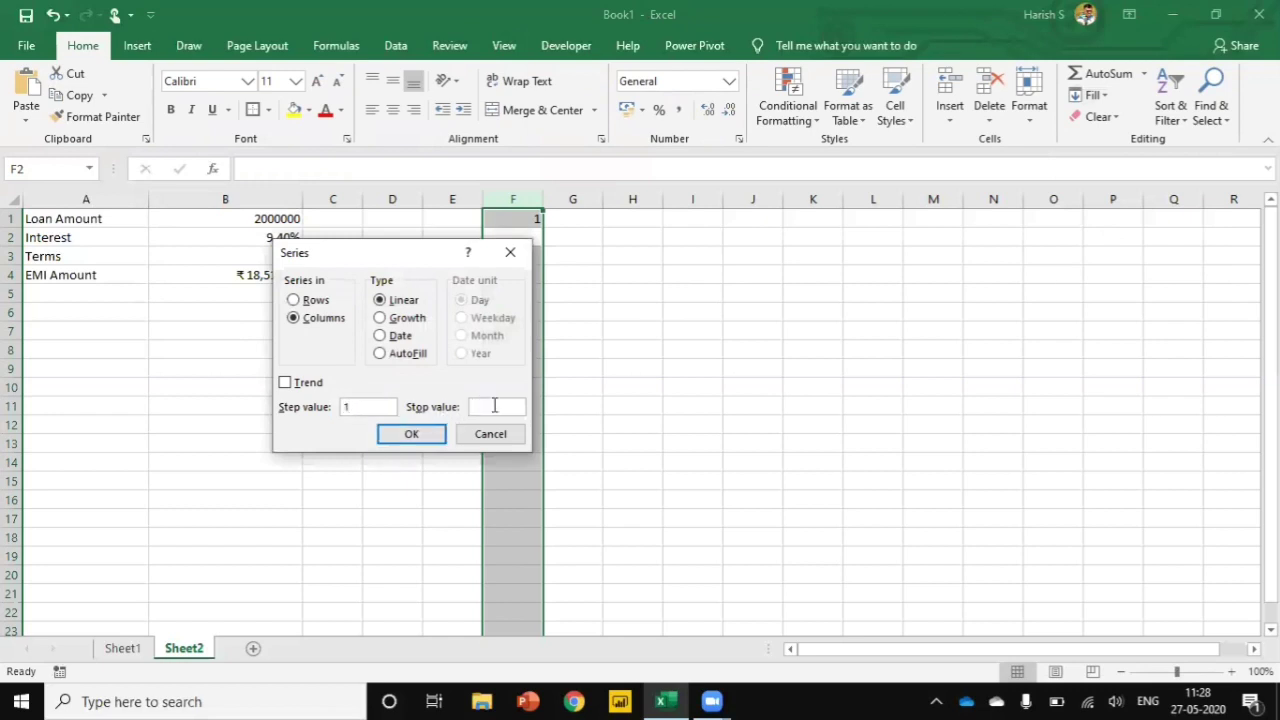
pyautogui.write('240')
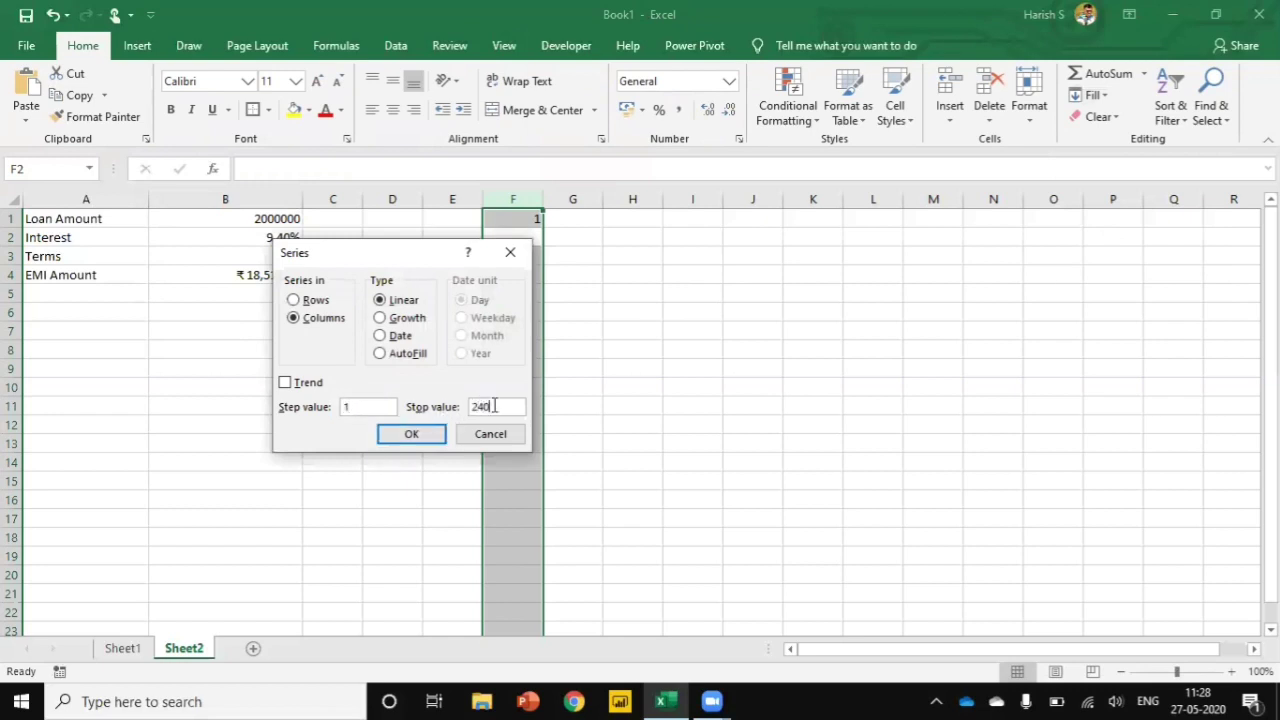
pyautogui.click(420, 443)
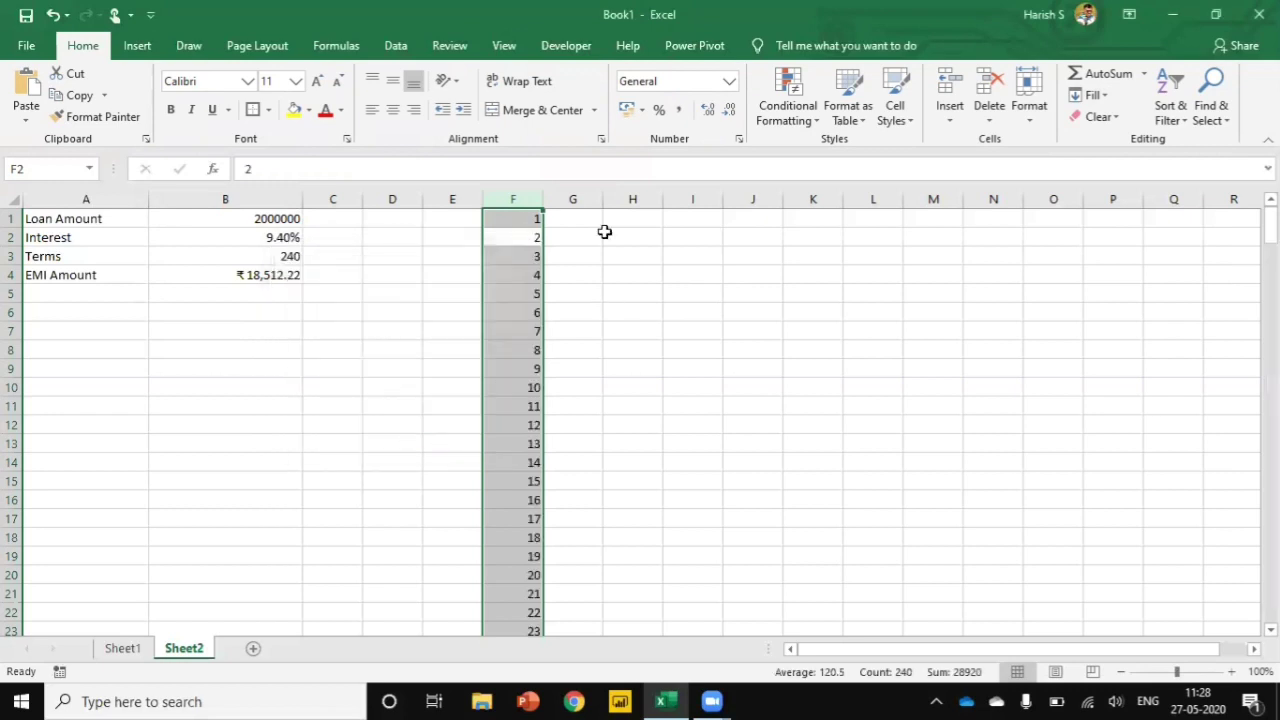
# Insert a blank row above the Loan Amount row at the start of the sheet
pyautogui.click(525, 218)
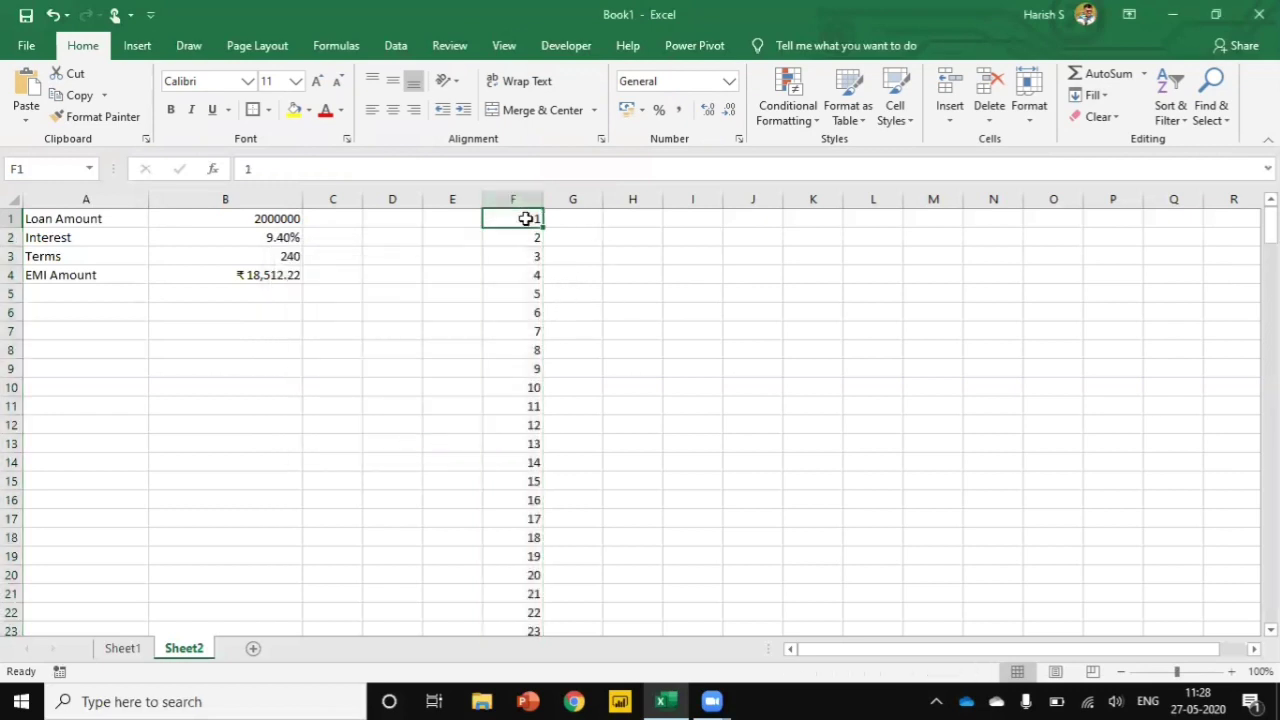
pyautogui.click(13, 217)
pyautogui.hotkey('ctrl', 'shift', '+')
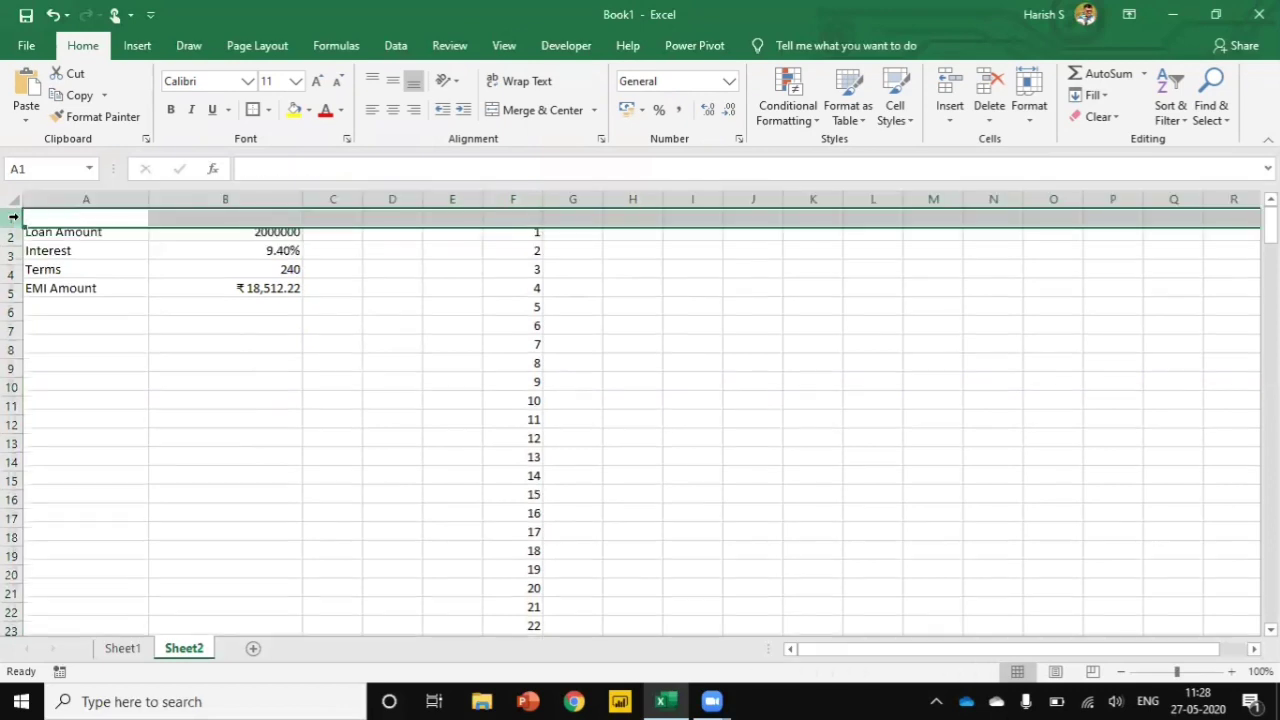
# Enter the column headers Month in F1 and EMI Amount in G1
pyautogui.click(520, 215)
pyautogui.write('Month')
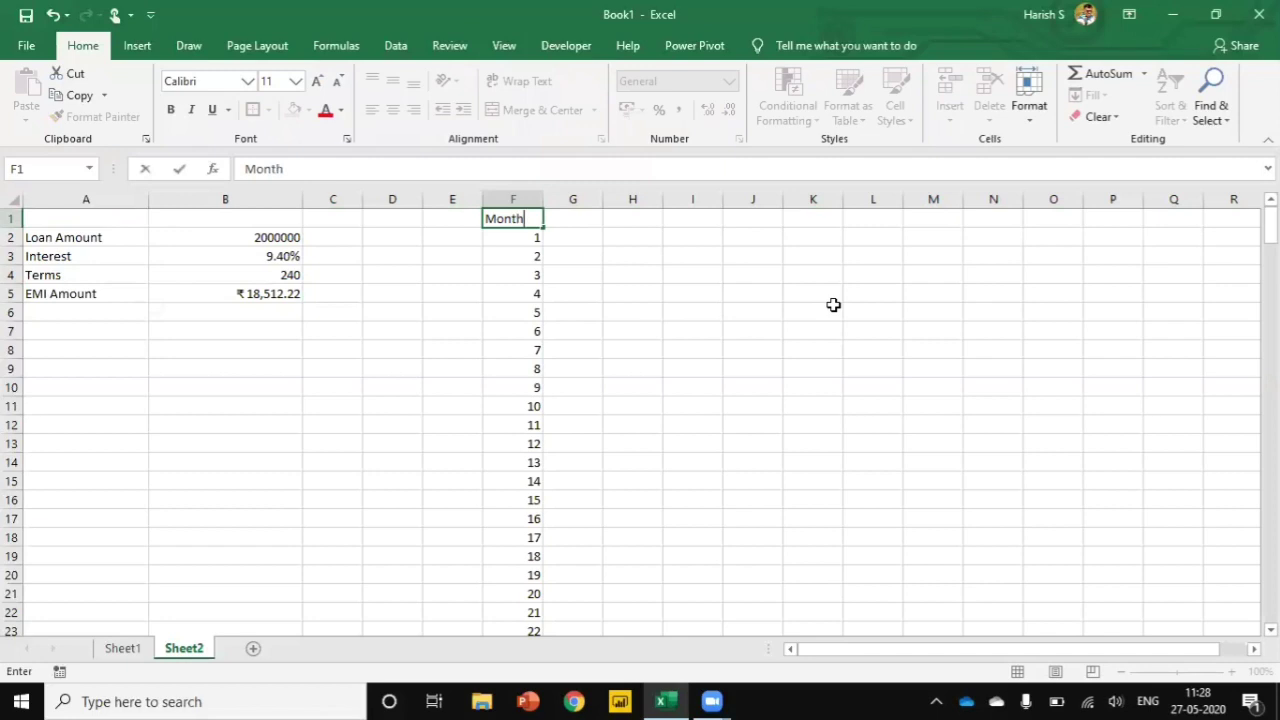
pyautogui.press('Tab')
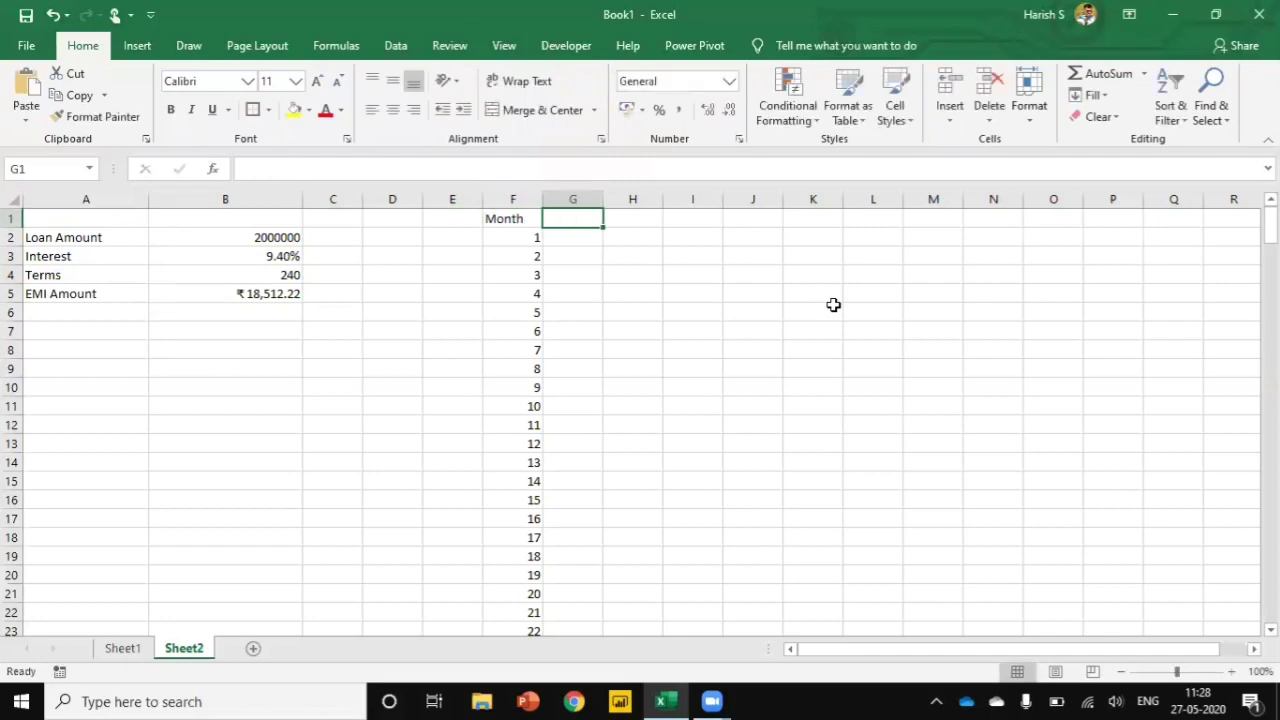
pyautogui.write('EMI Amount')
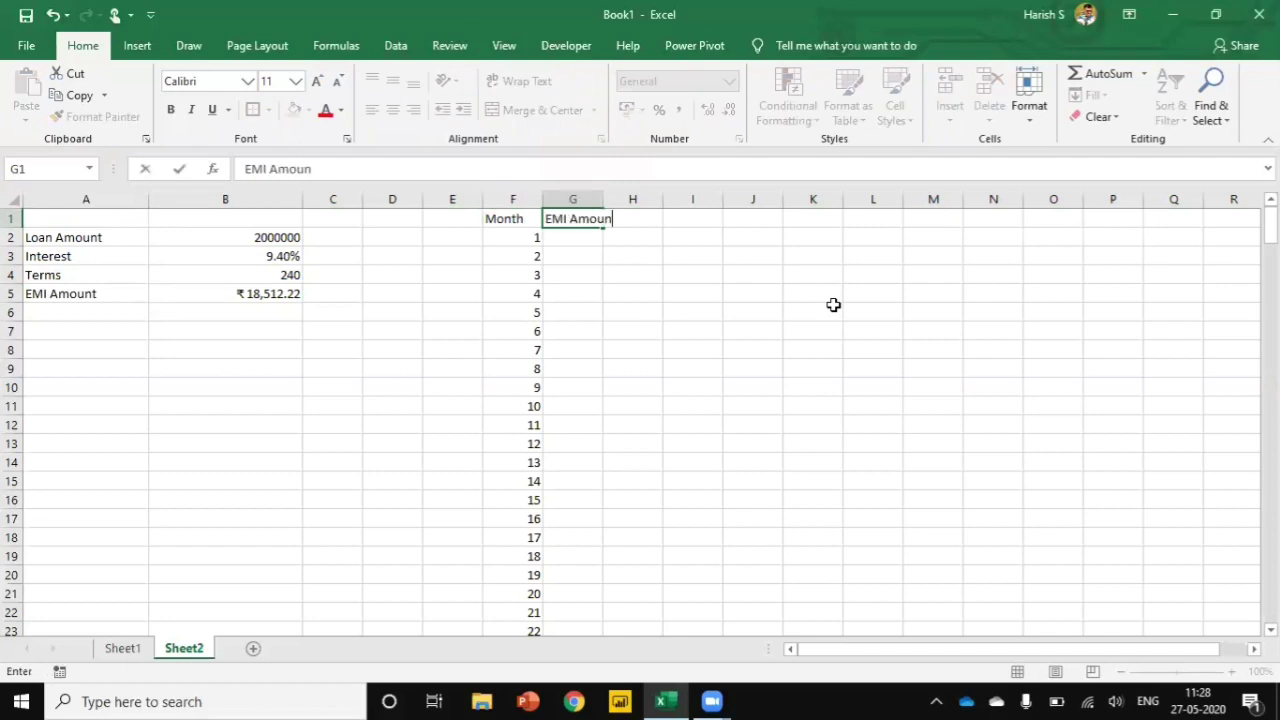
pyautogui.press('Return')
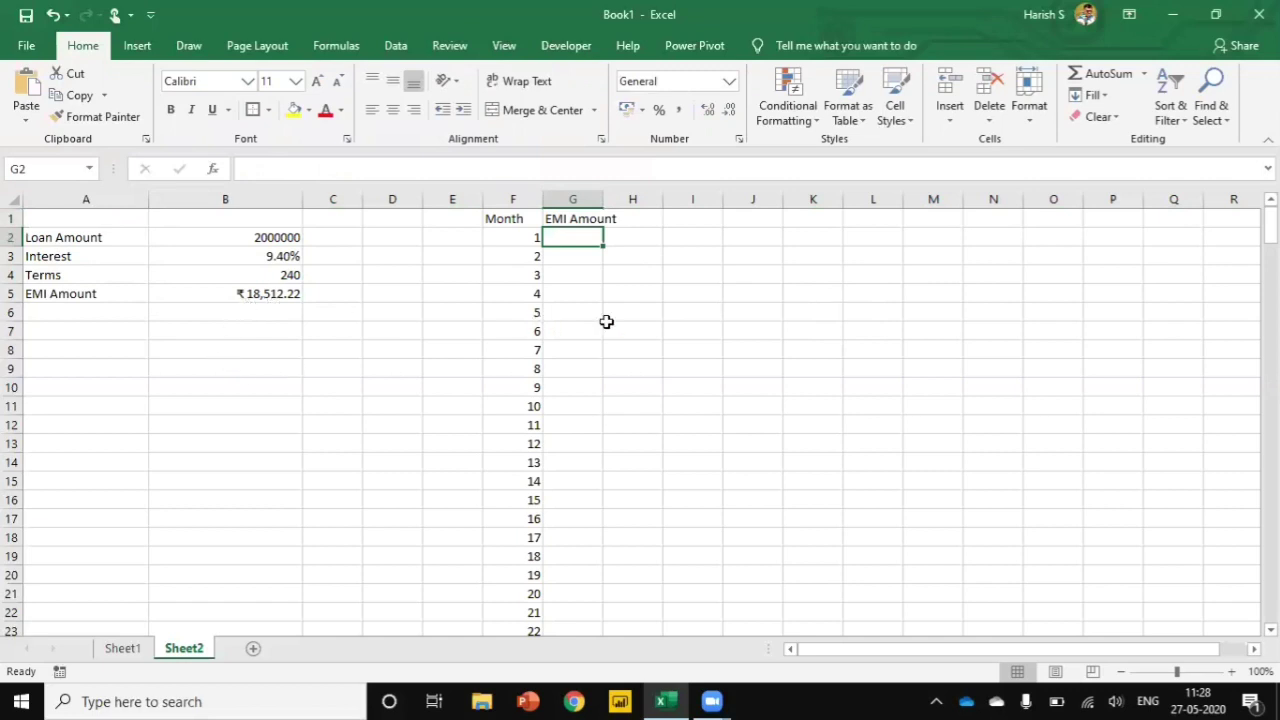
# Enter the absolute reference =$B$5 in G2 as the first month's EMI amount
pyautogui.write('=')
pyautogui.click(248, 293)
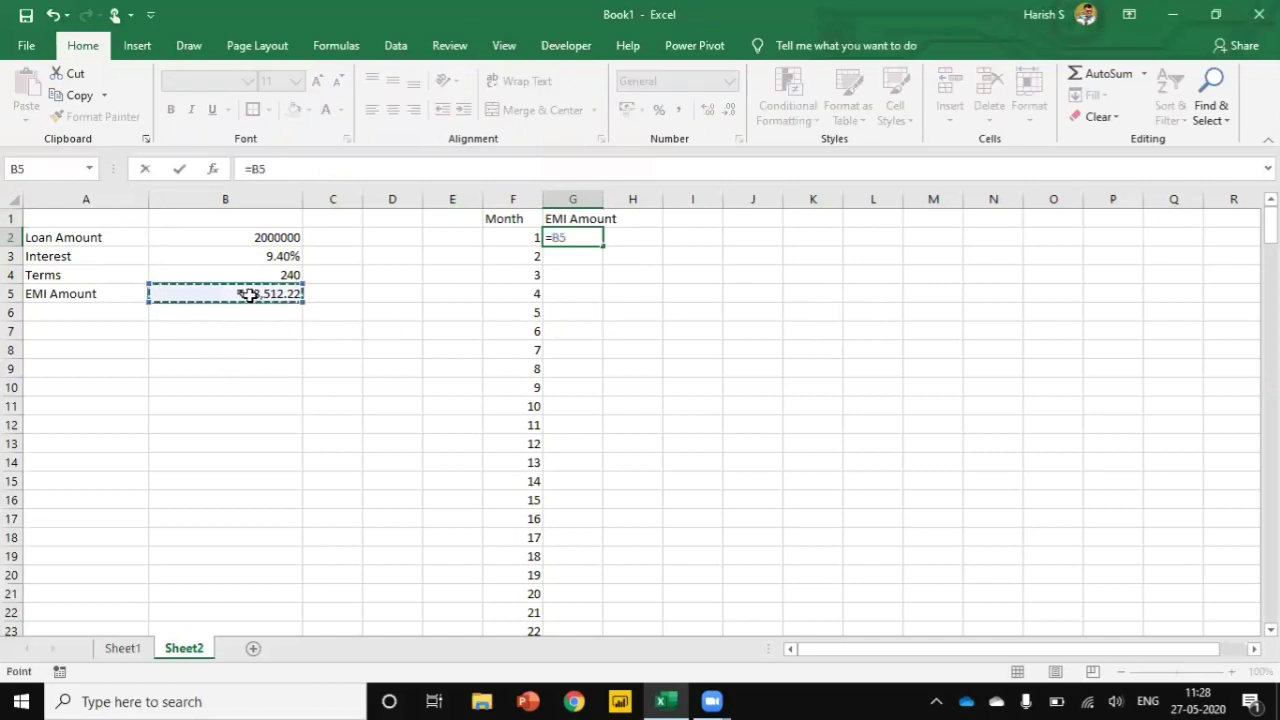
pyautogui.press('F4')
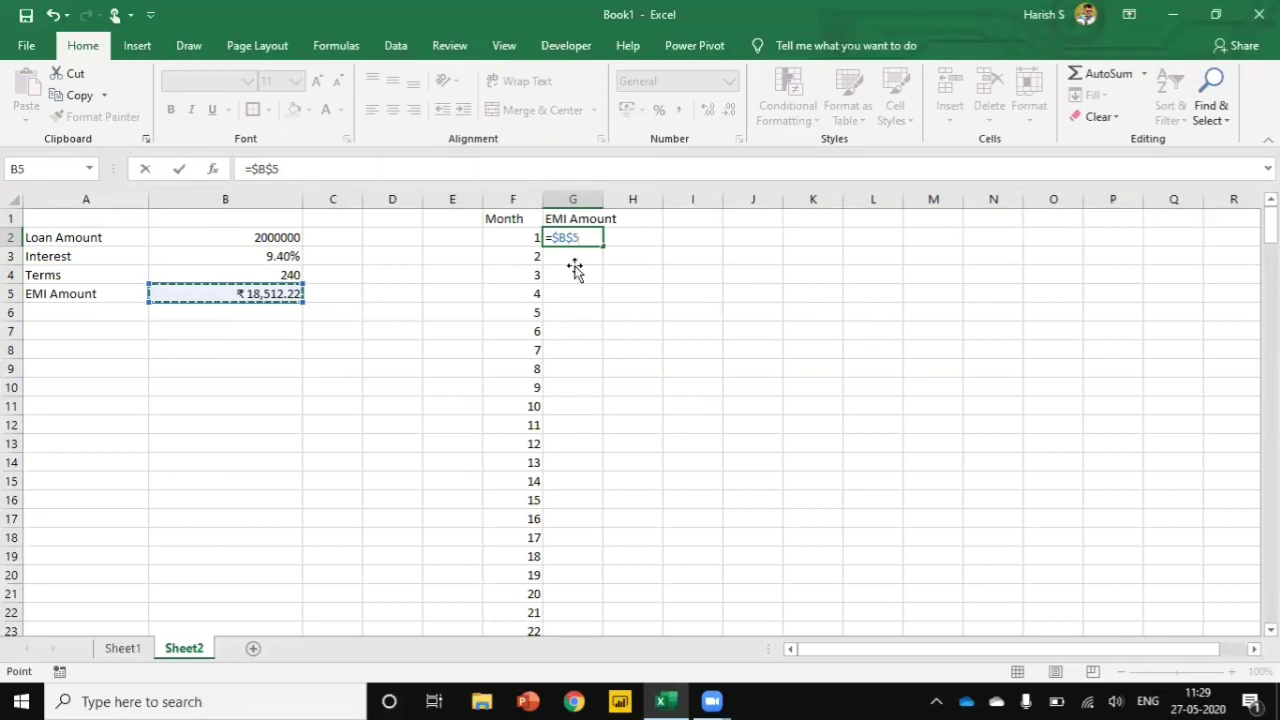
pyautogui.press('Return')
# Copy the formula in G2 down the EMI Amount column through month 240 in G241
pyautogui.press('Up')
pyautogui.hotkey('ctrl', 'c')
pyautogui.click(574, 263)
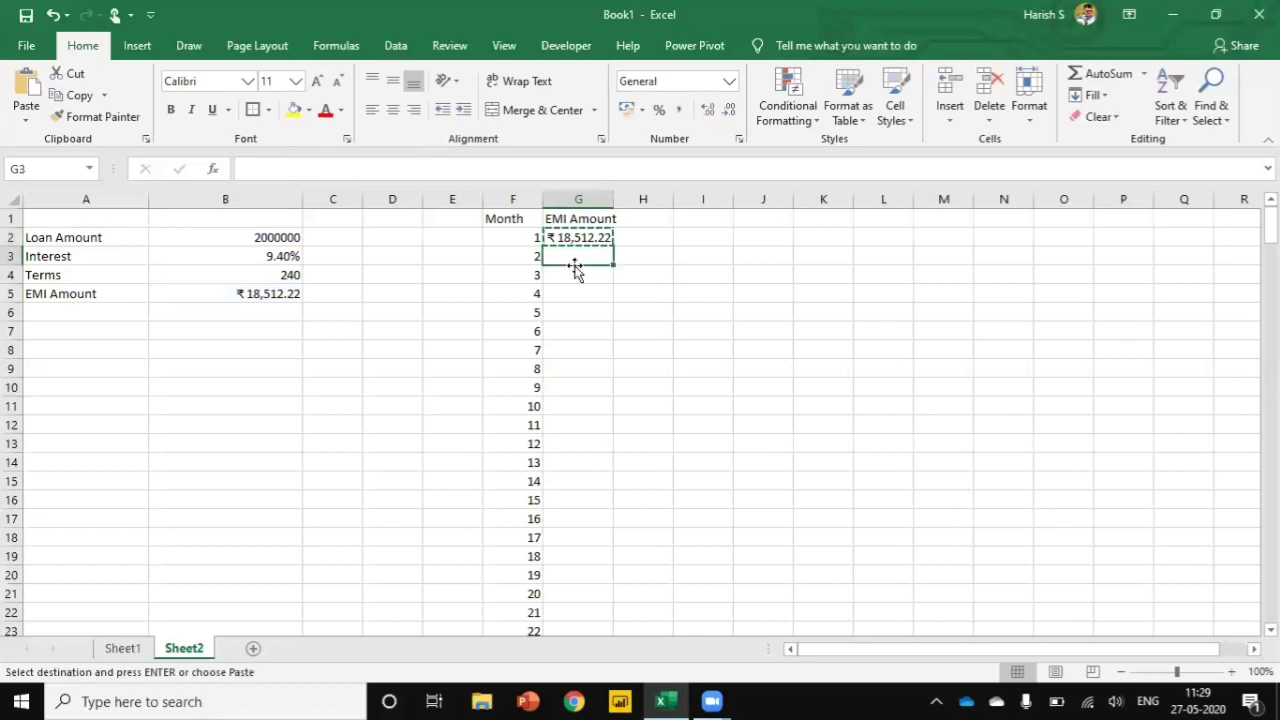
pyautogui.hotkey('ctrl', 'v')
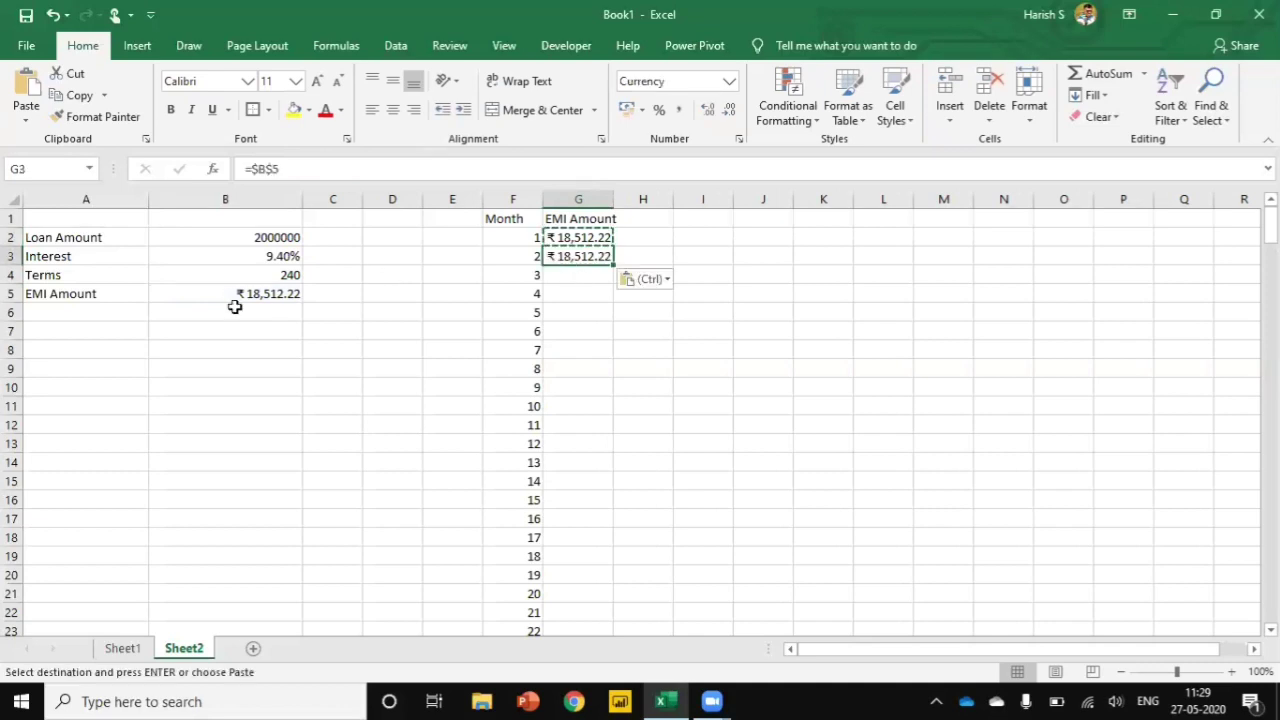
pyautogui.press('Left')
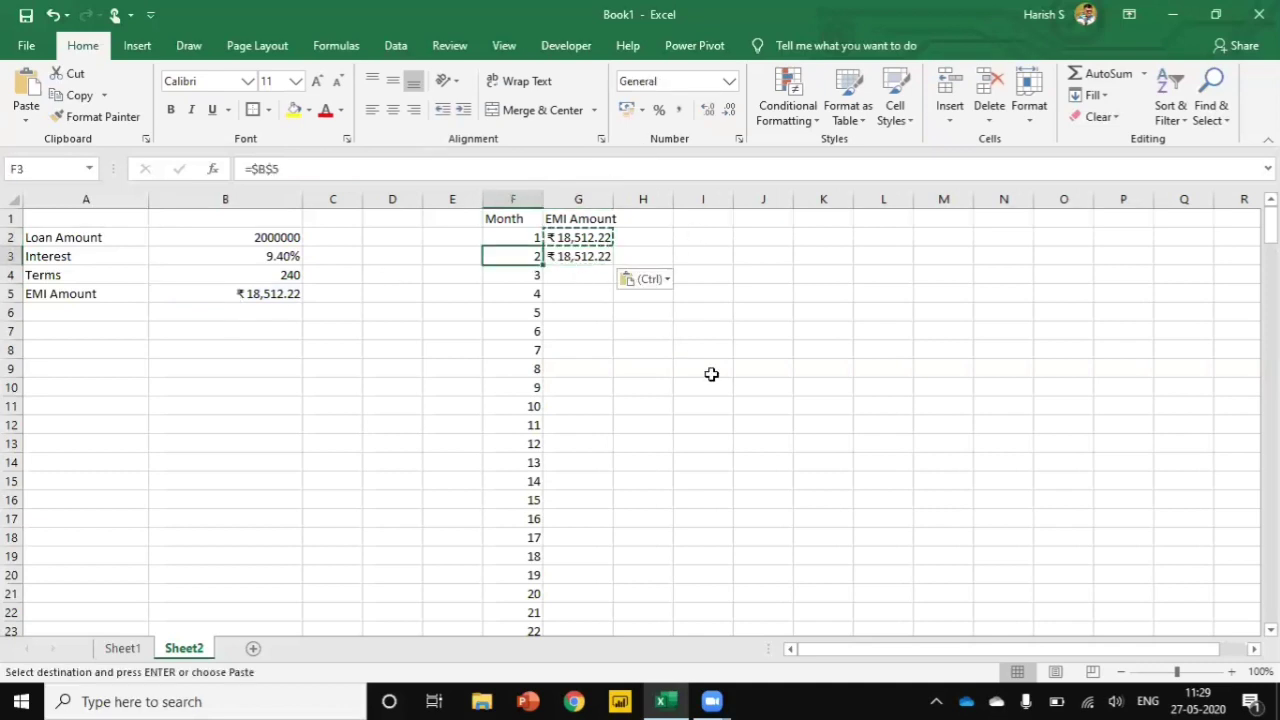
pyautogui.press('Right')
pyautogui.press('Left')
pyautogui.hotkey('ctrl', 'Down')
pyautogui.press('Right')
pyautogui.hotkey('ctrl', 'shift', 'Up')
pyautogui.hotkey('ctrl', 'v')
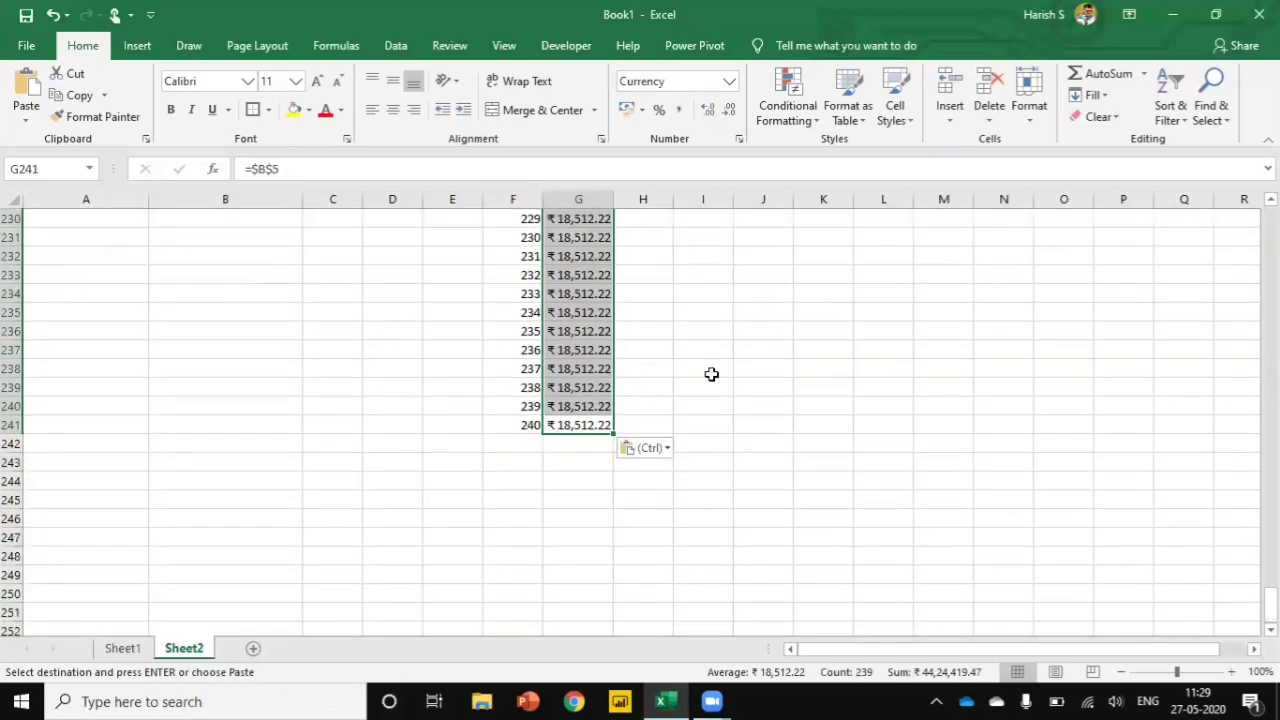
pyautogui.hotkey('ctrl', 'Up')
pyautogui.press('Escape')
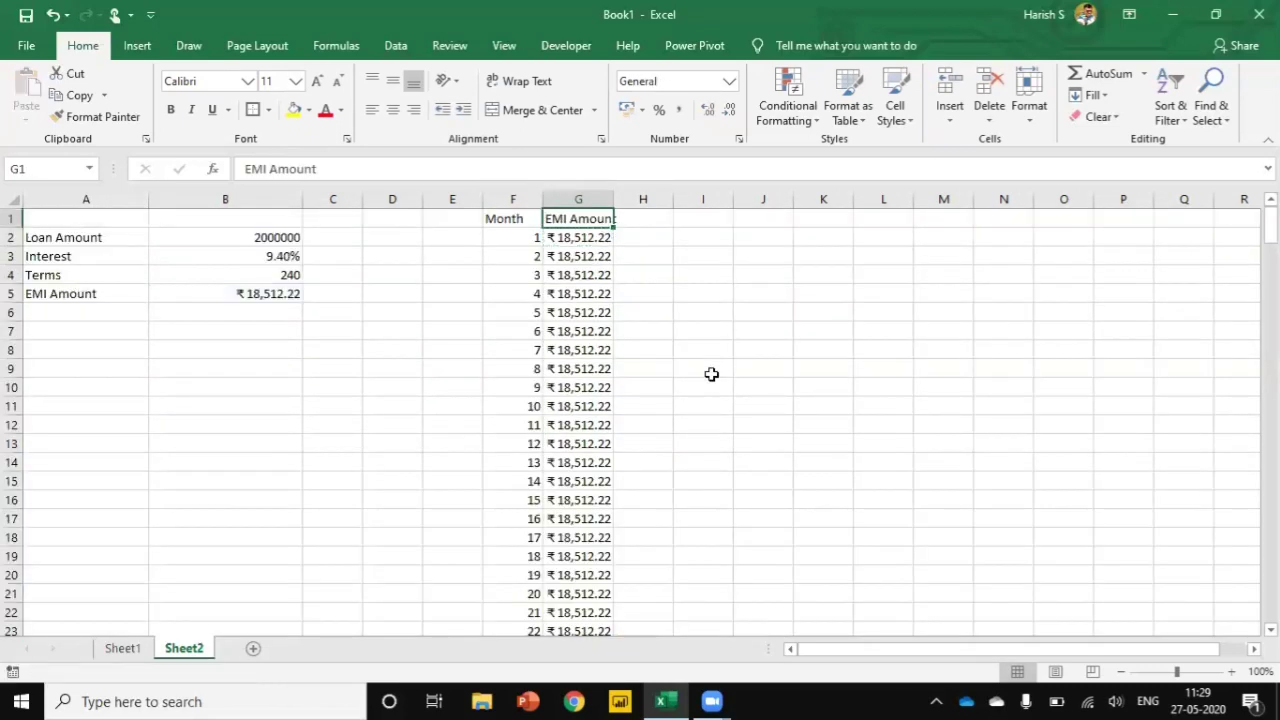
# Enter the column header Interest Amount in H1
pyautogui.press('Right')
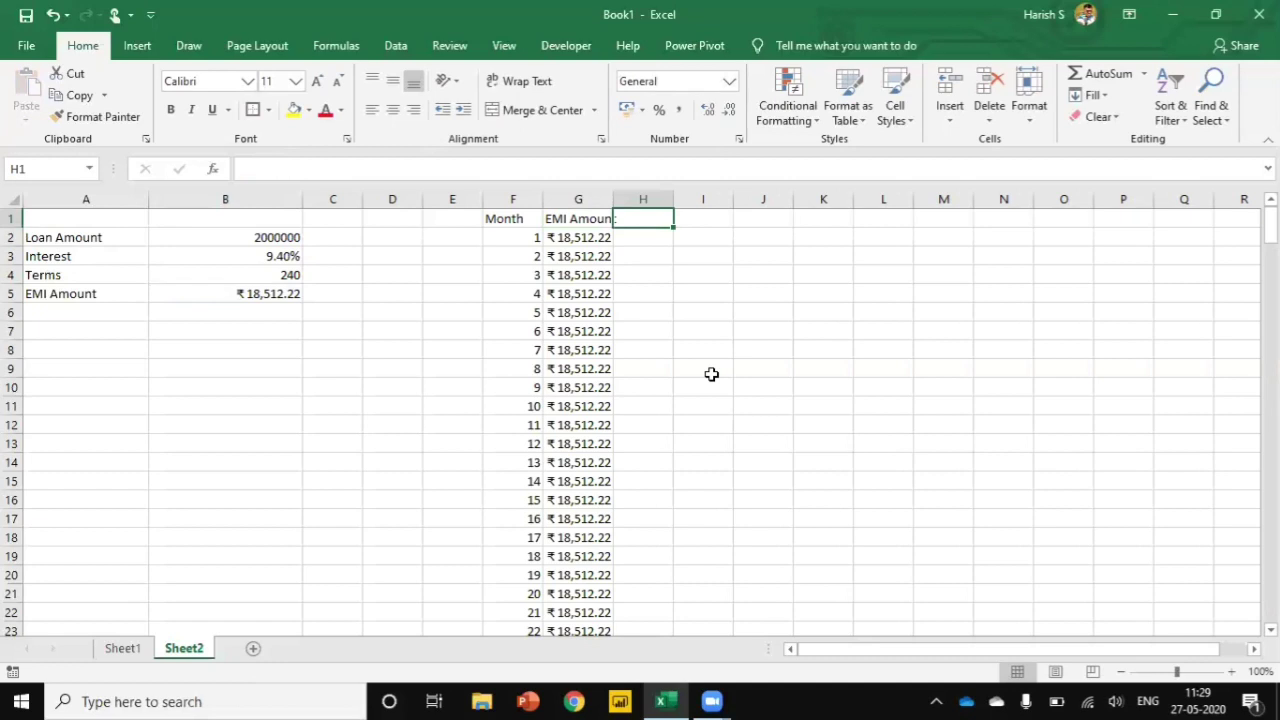
pyautogui.write('Int')
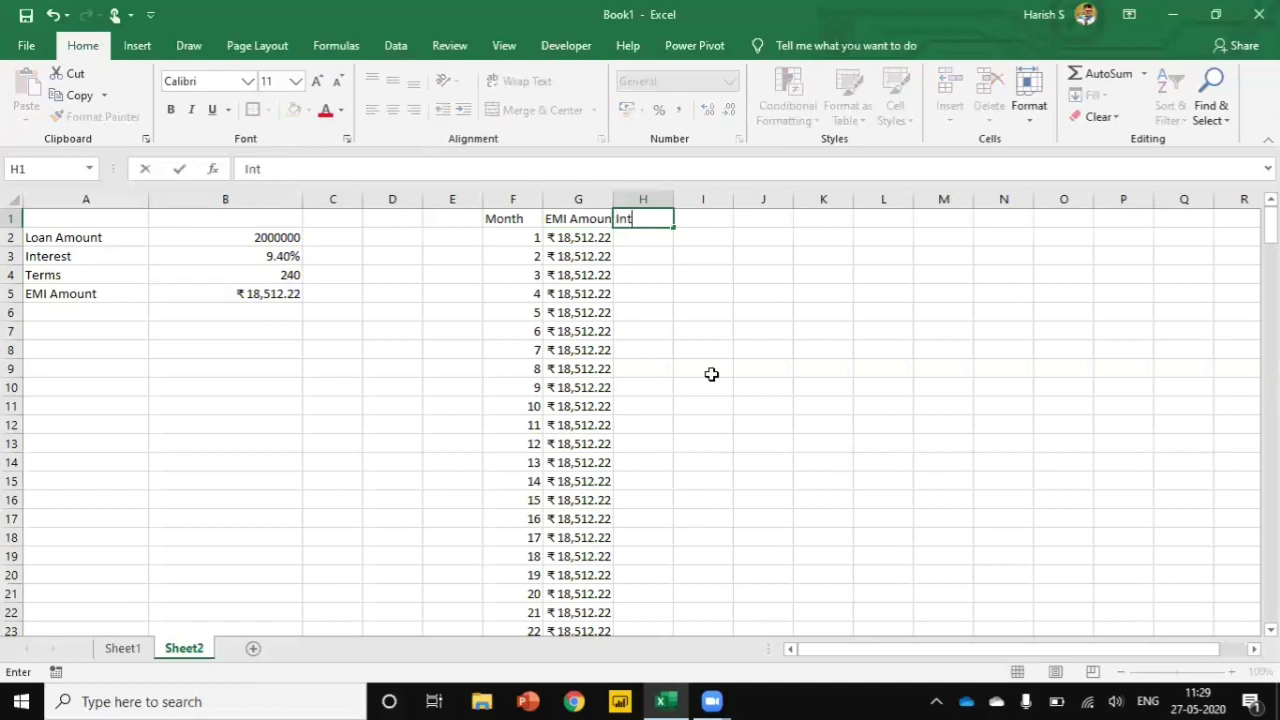
pyautogui.write('erest Amount')
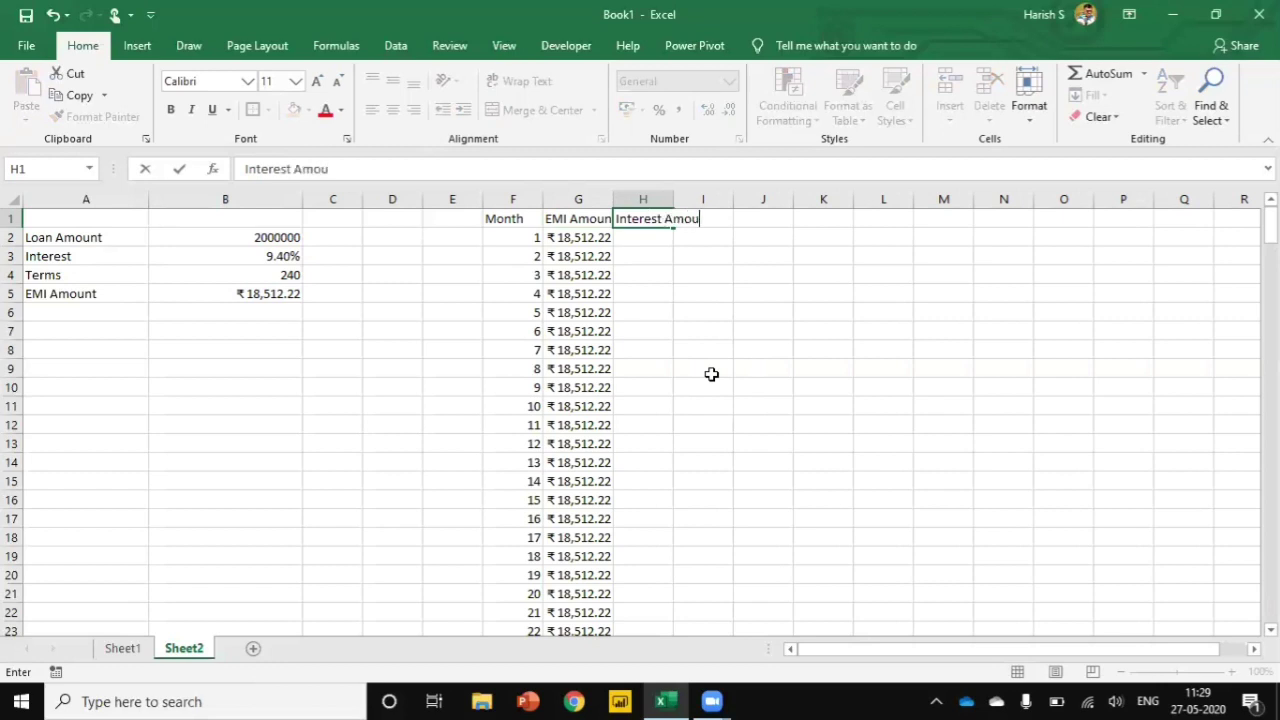
pyautogui.press('Return')
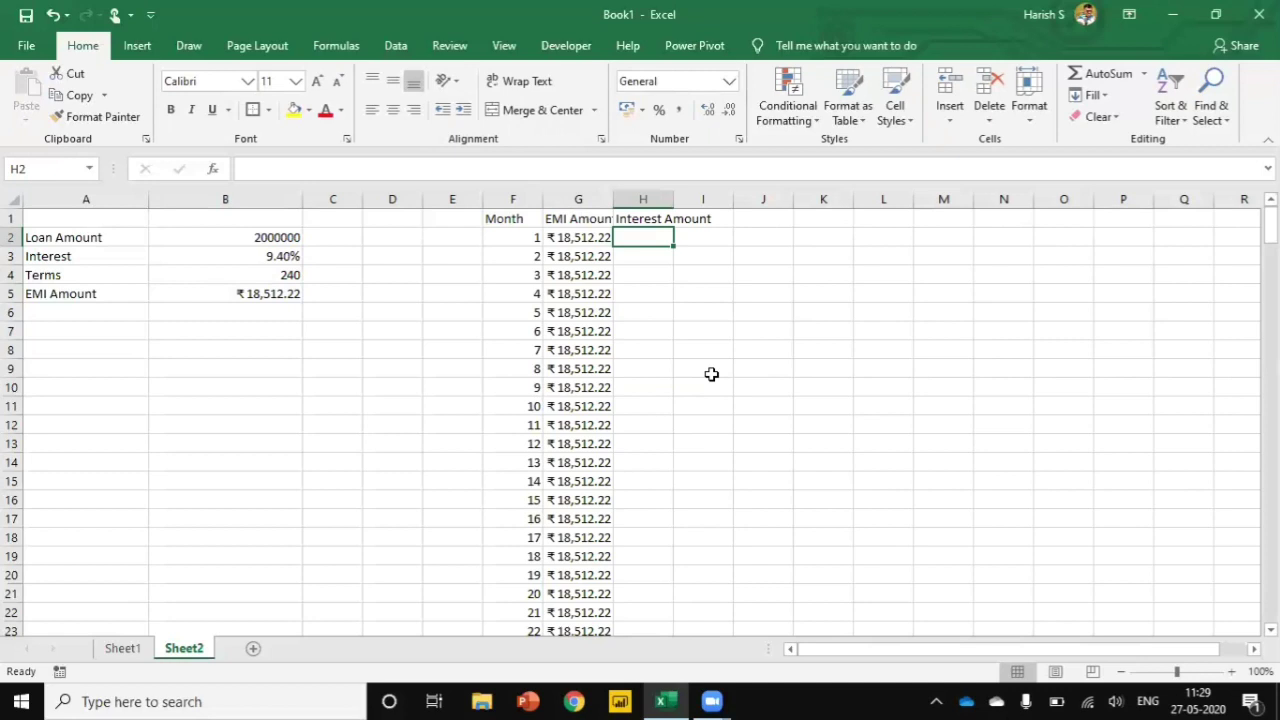
# Calculate the first month's interest in H2 with =B2*B3/12 and fit columns G and H to their contents
pyautogui.write('=')
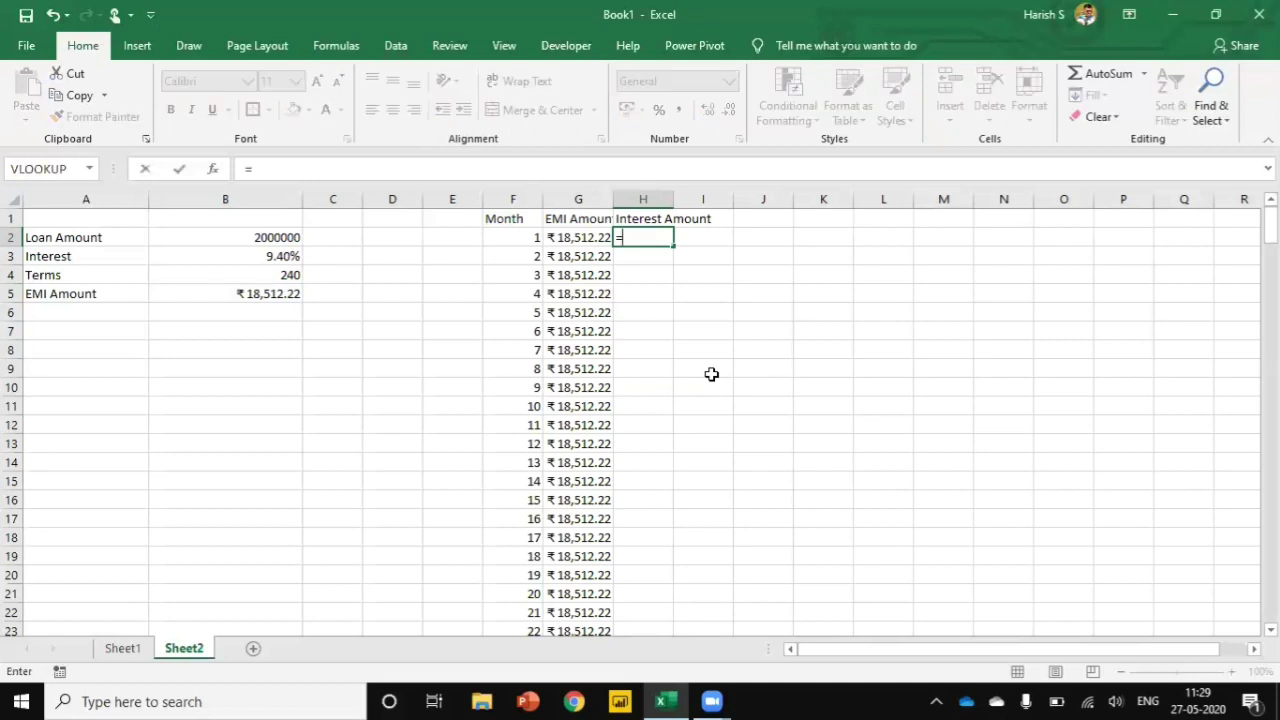
pyautogui.click(250, 238)
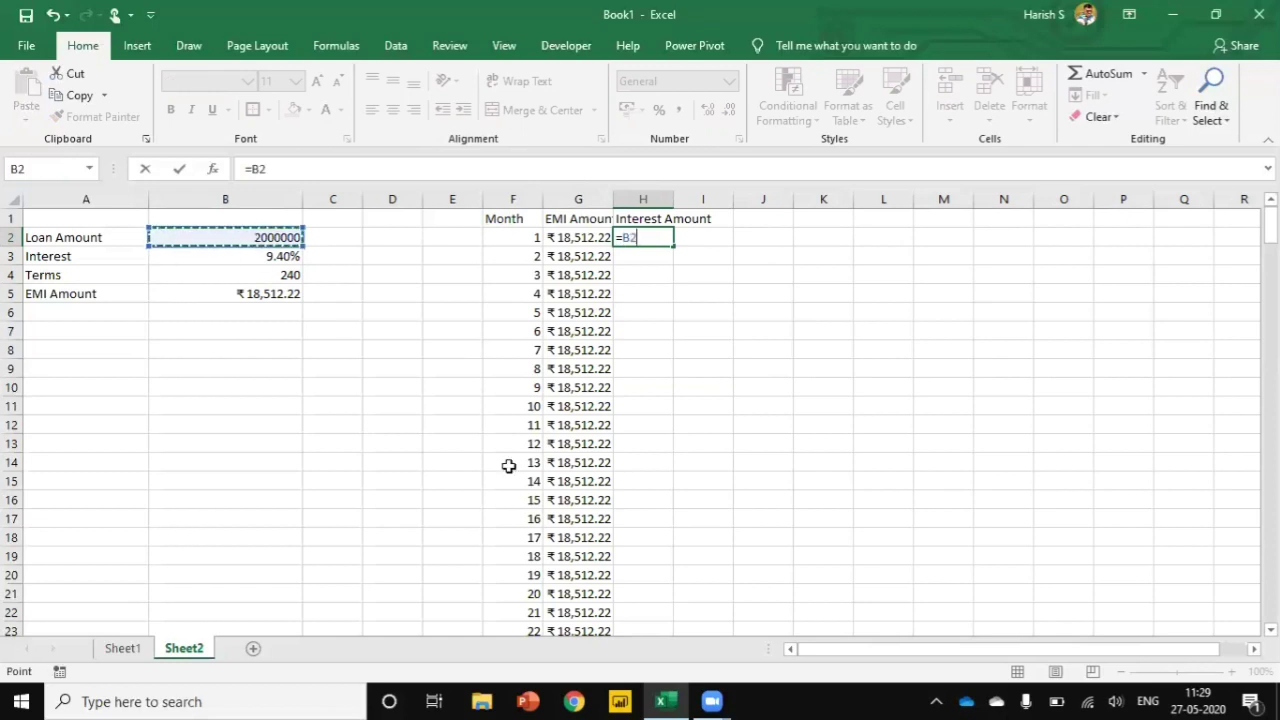
pyautogui.write('*')
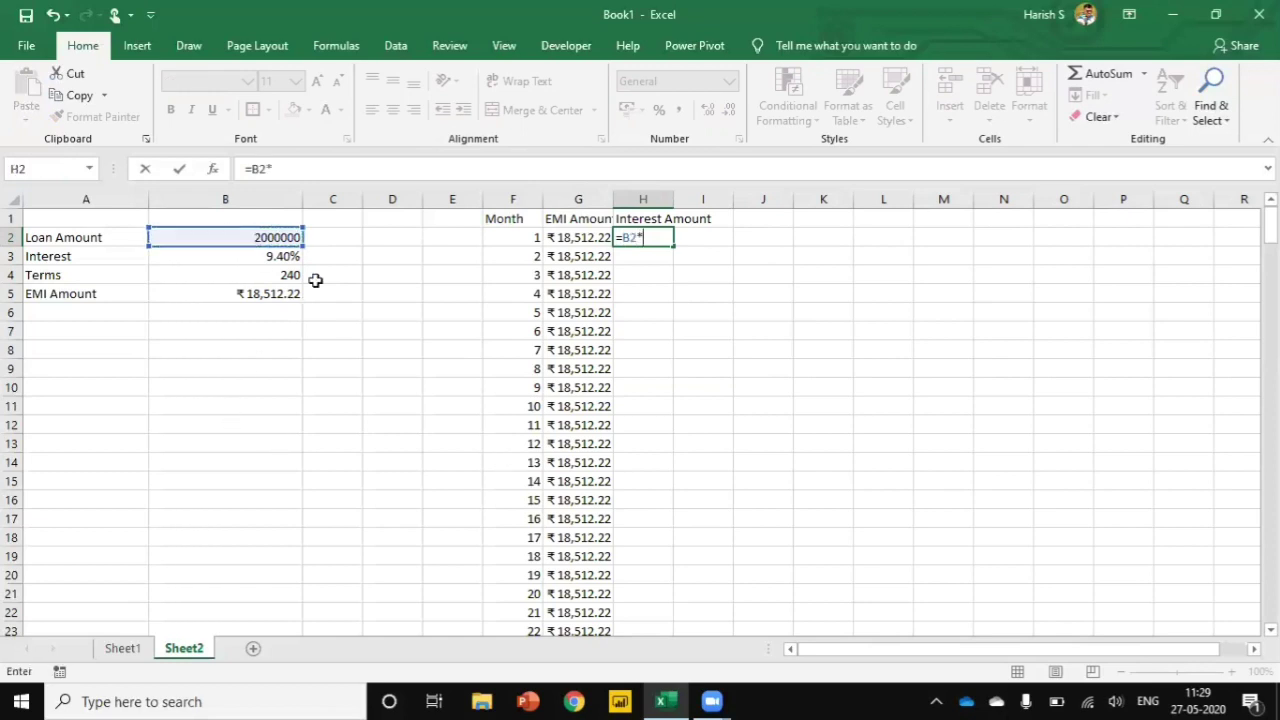
pyautogui.click(258, 252)
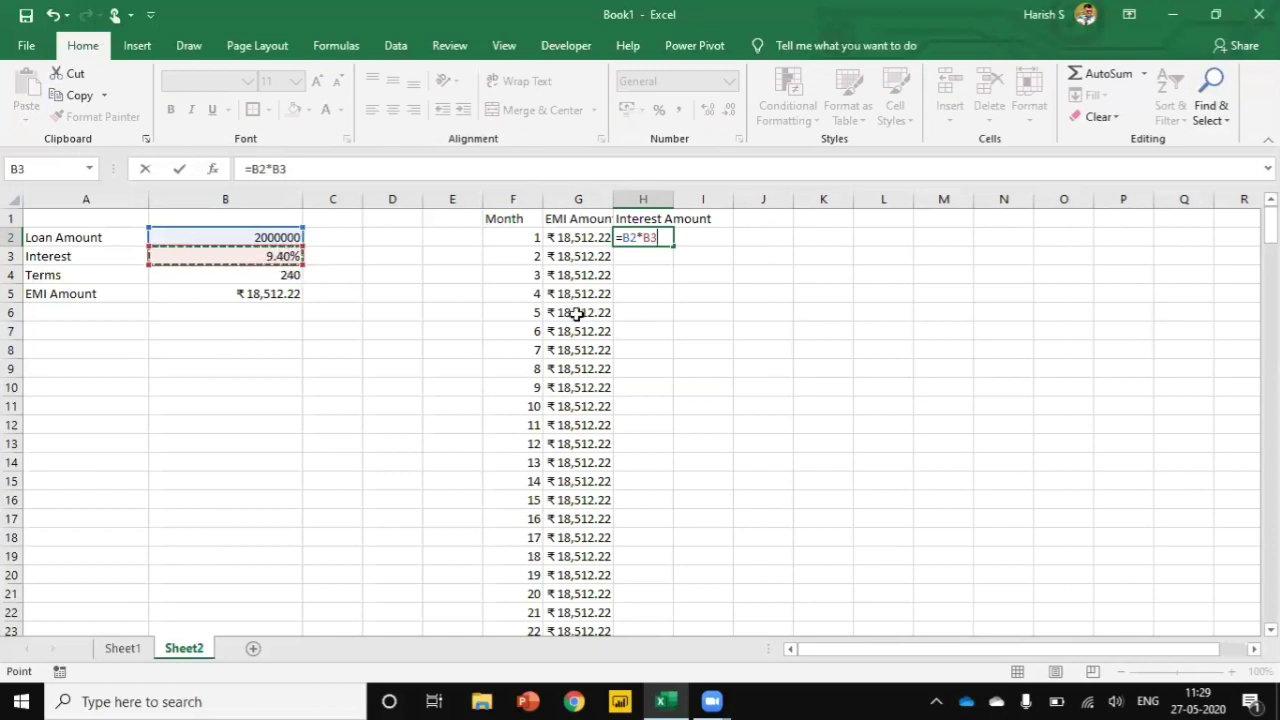
pyautogui.write('/12')
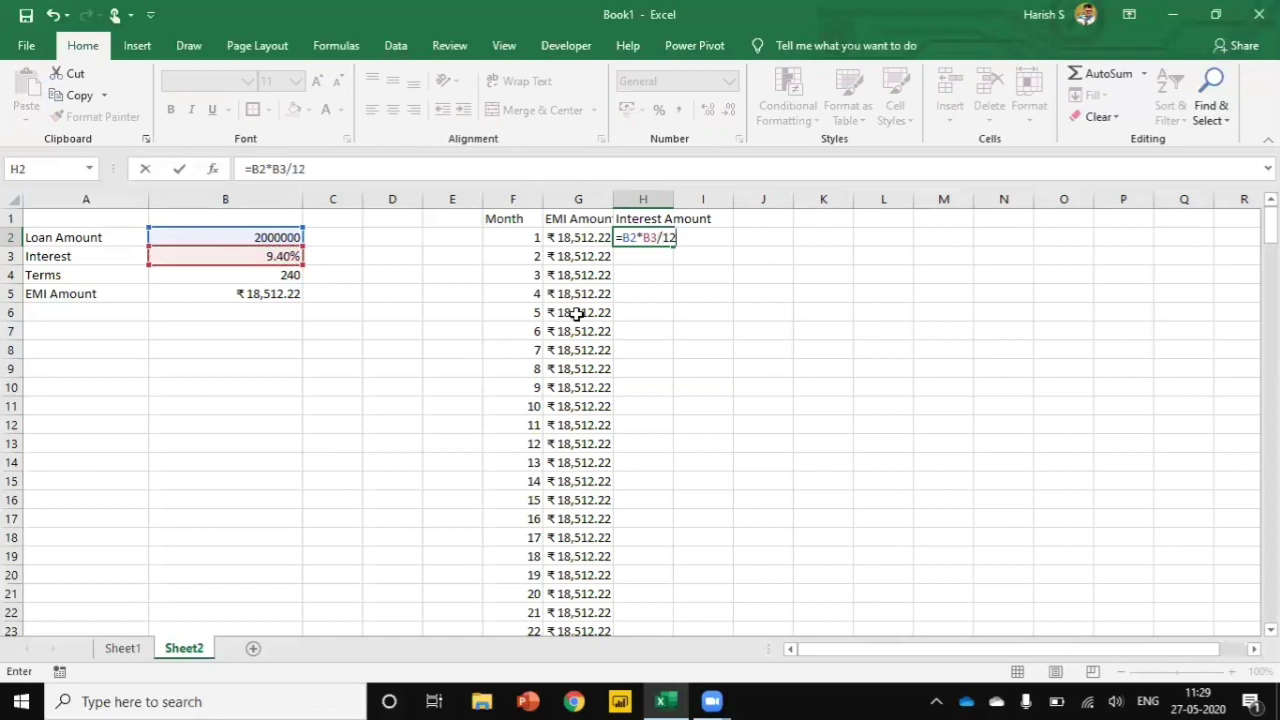
pyautogui.press('Return')
pyautogui.press('Up')
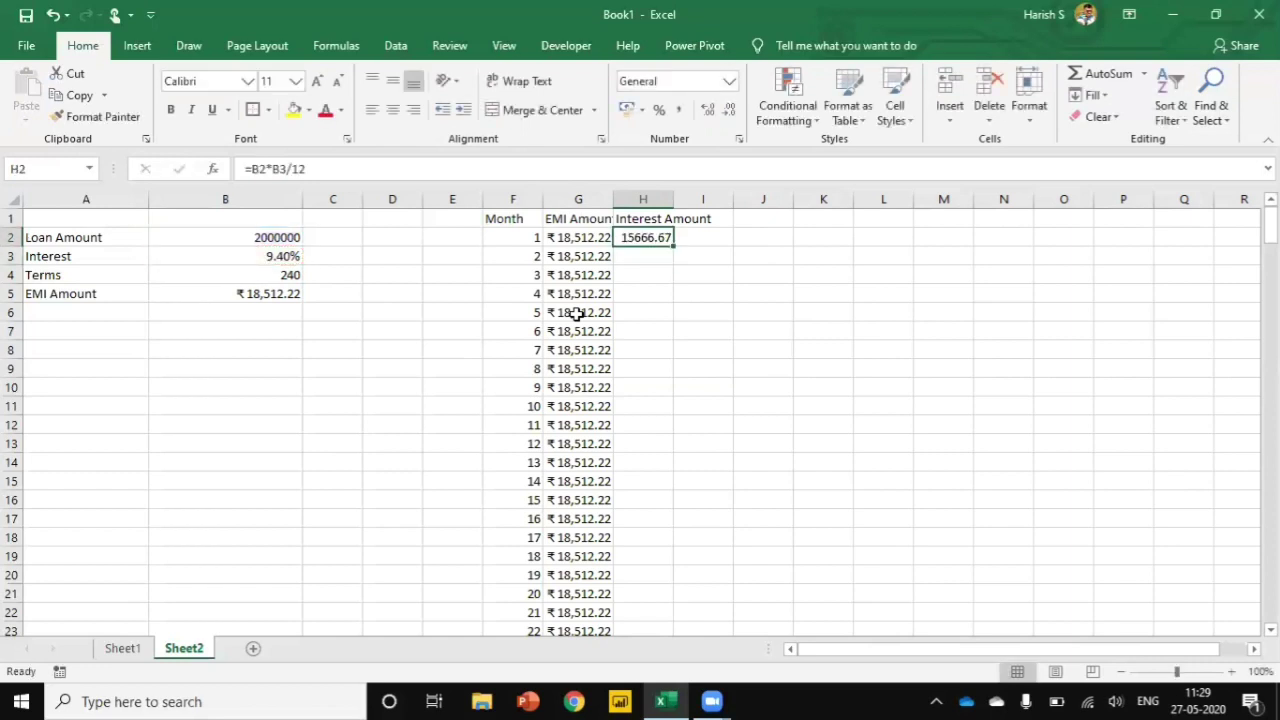
pyautogui.doubleClick(619, 200)
pyautogui.doubleClick(682, 200)
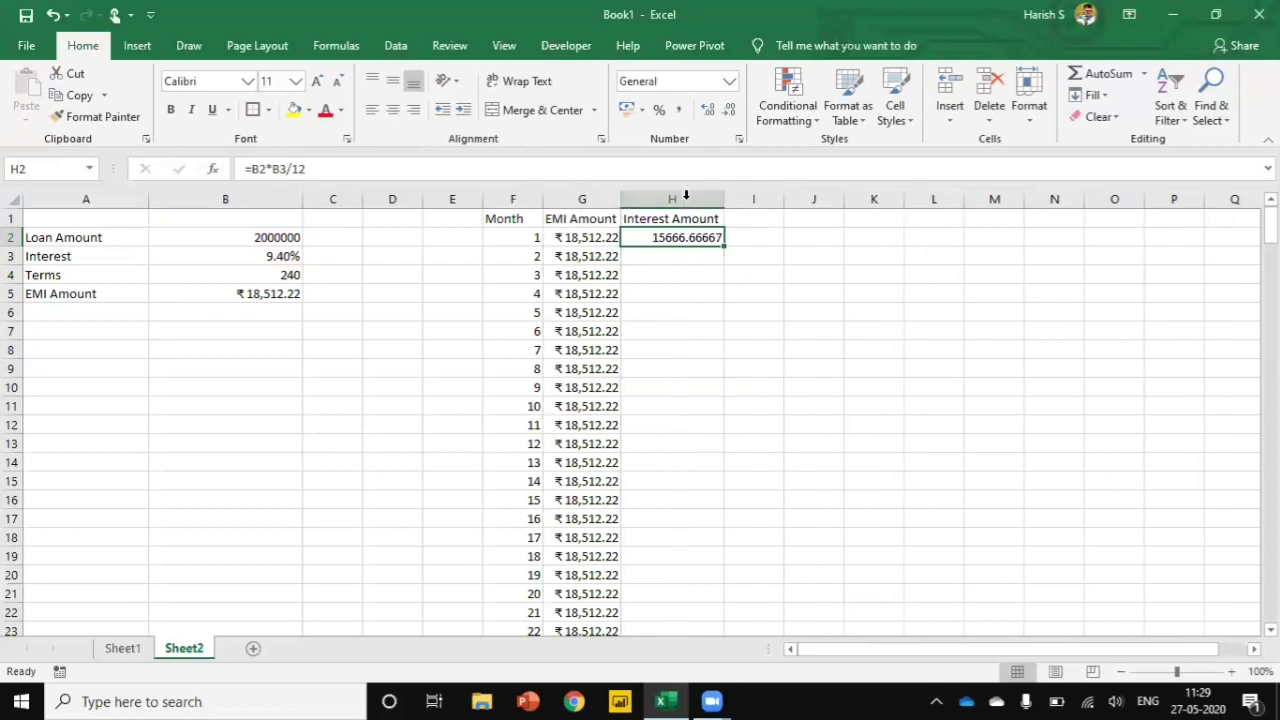
# Enter the column header Principle Amount in I1
pyautogui.click(754, 216)
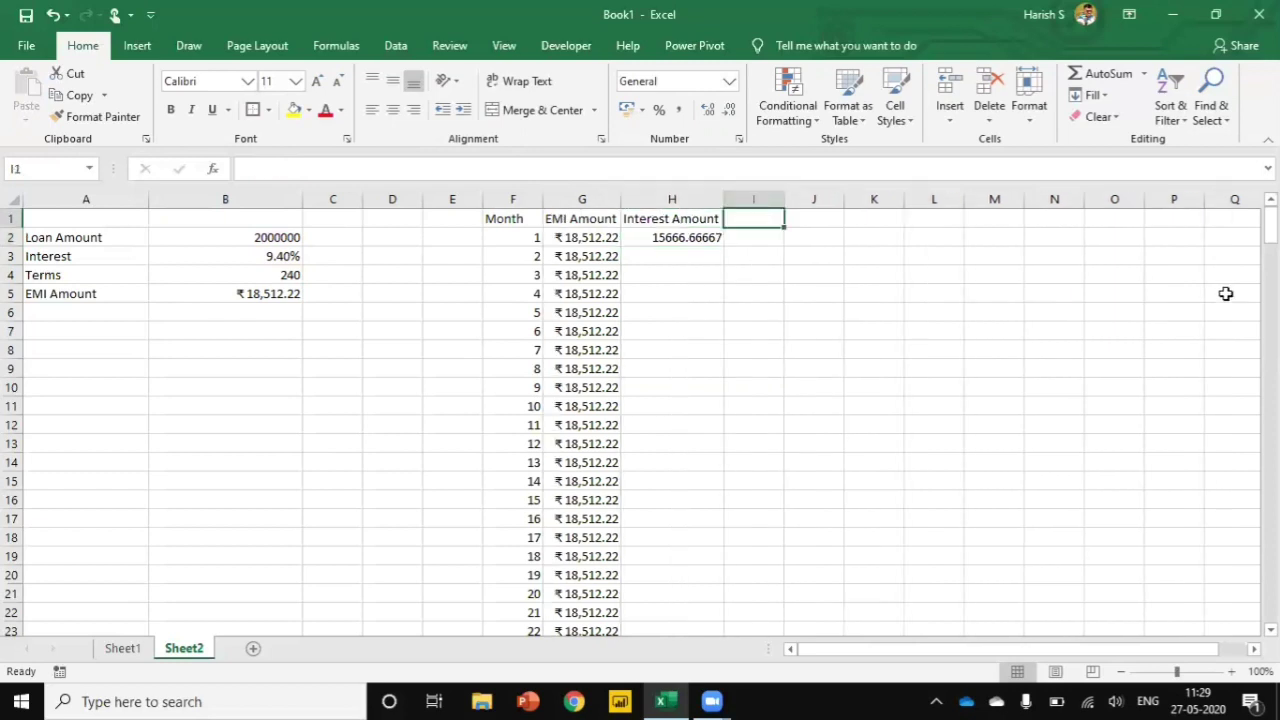
pyautogui.write('Pr')
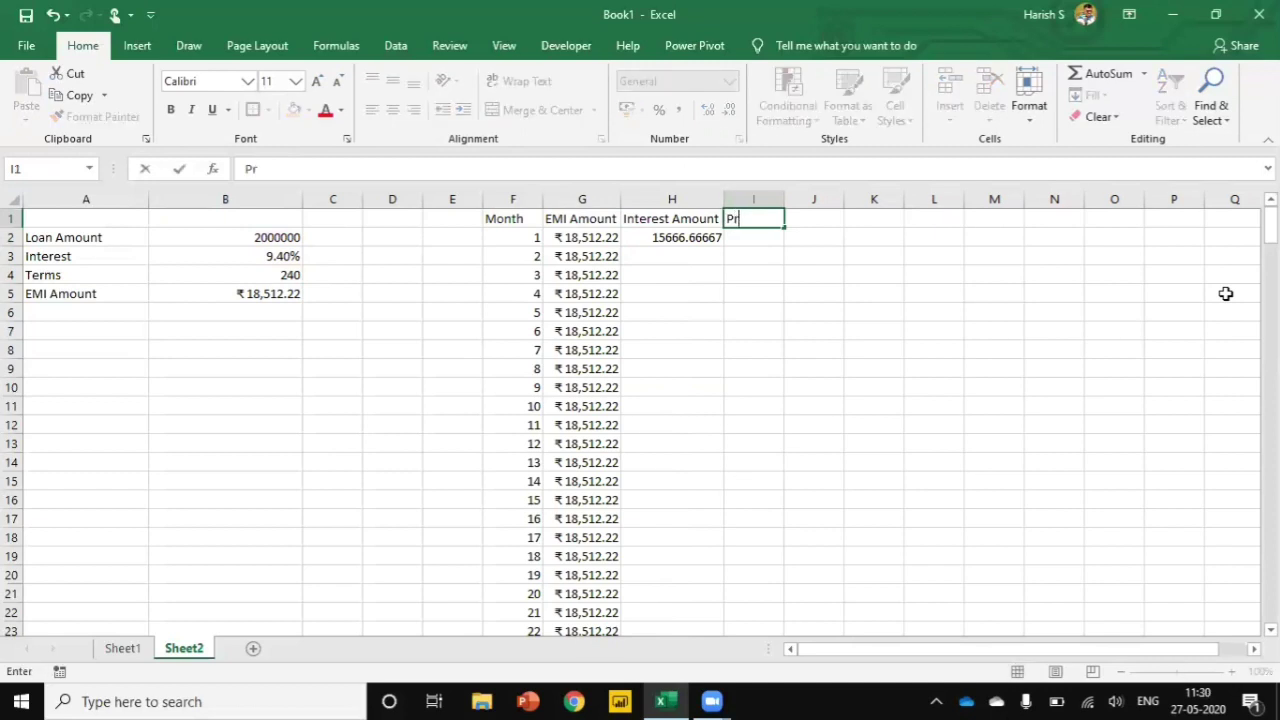
pyautogui.write('inciple Amou')
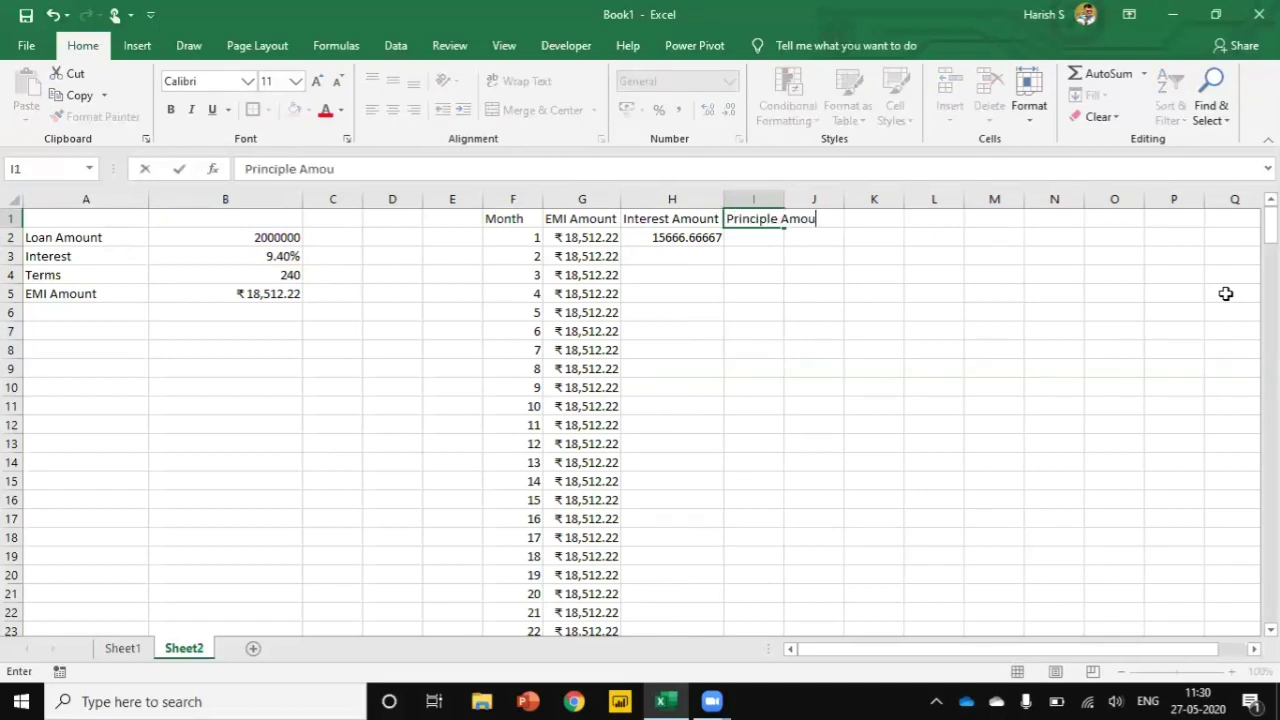
pyautogui.write('nt')
pyautogui.press('Return')
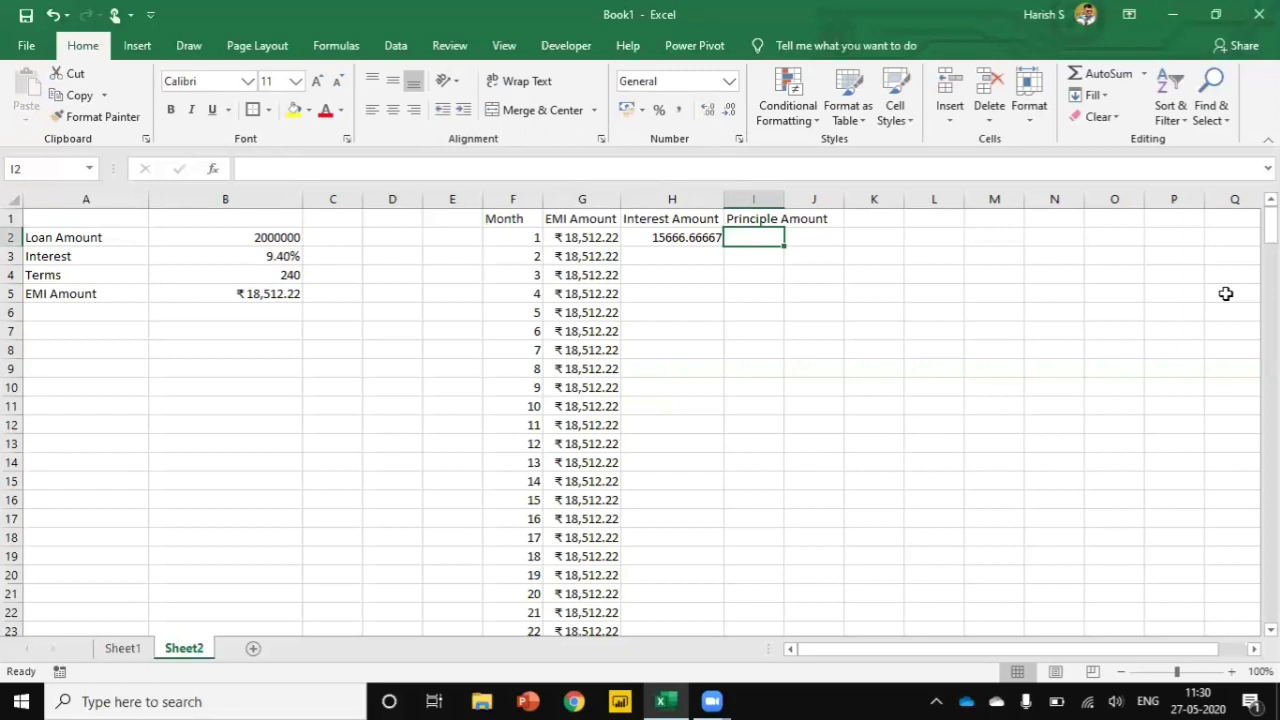
# Calculate the first month's principal in I2 with =G2-H2 and fit column I to its contents
pyautogui.write('=')
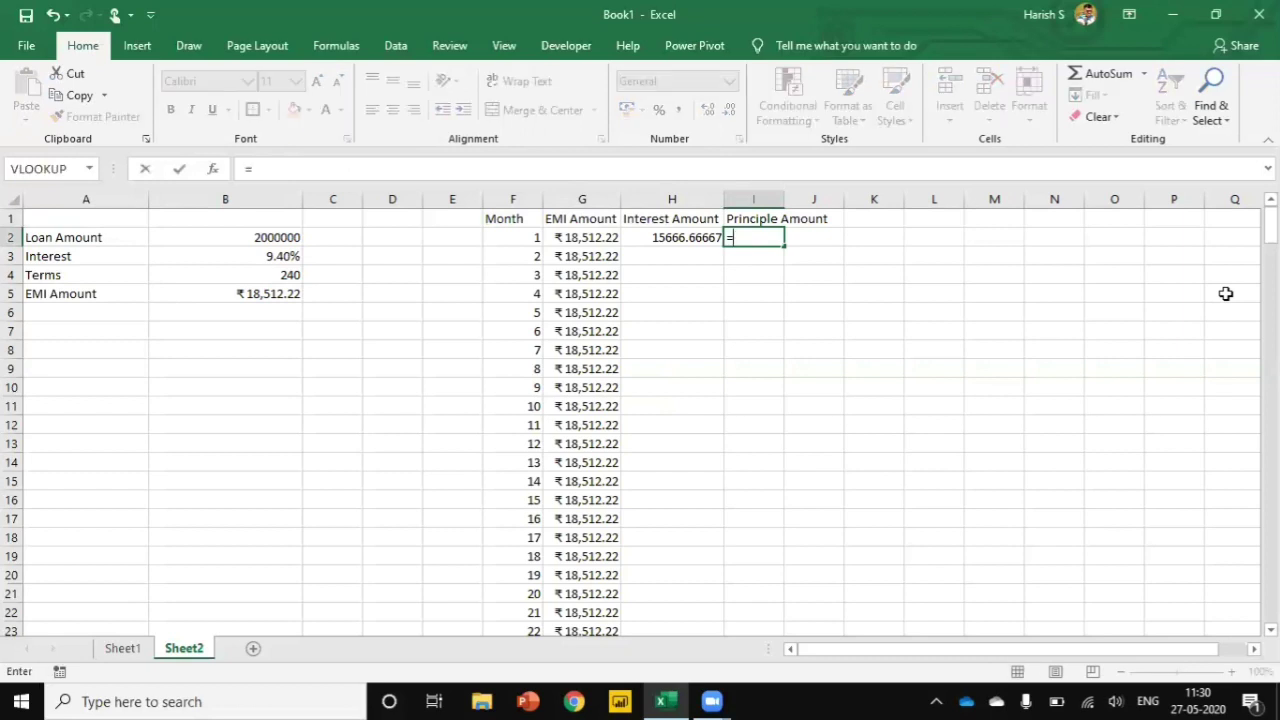
pyautogui.press('Left')
pyautogui.press('Left')
pyautogui.write('-')
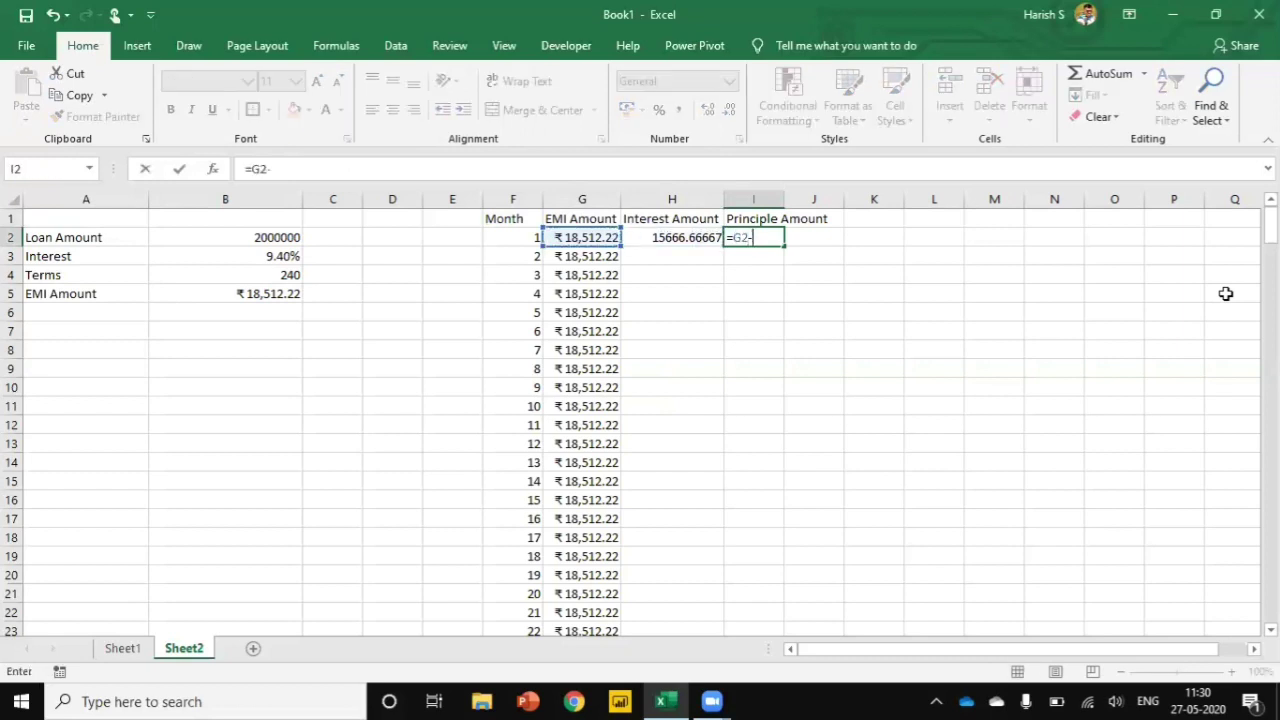
pyautogui.press('Left')
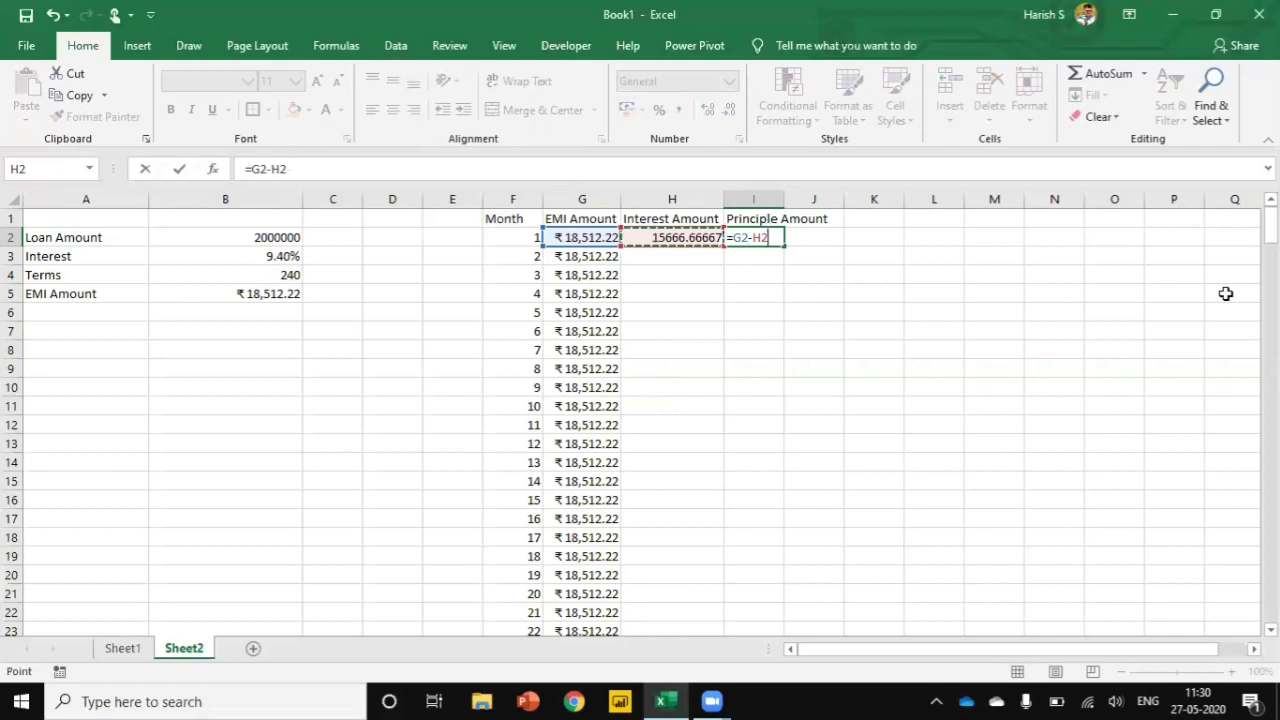
pyautogui.press('Return')
pyautogui.press('Up')
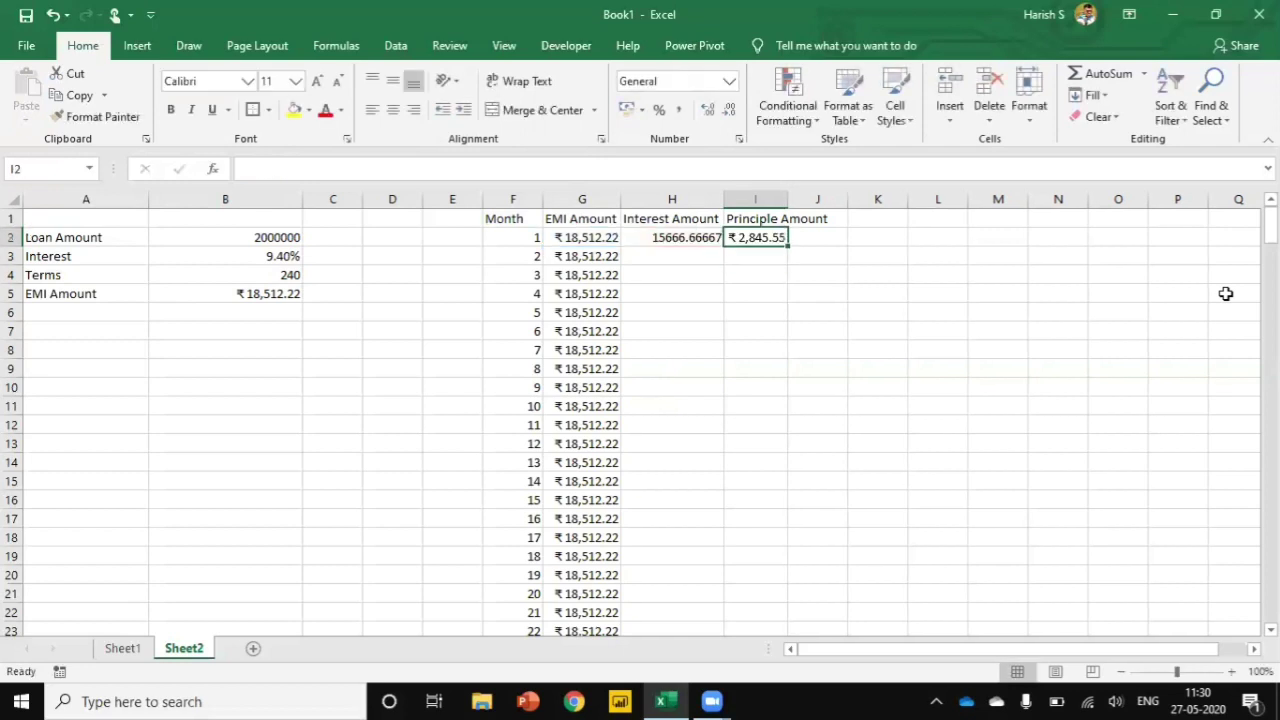
pyautogui.doubleClick(791, 195)
# Enter the column header Outstanding Balance in J1
pyautogui.click(861, 218)
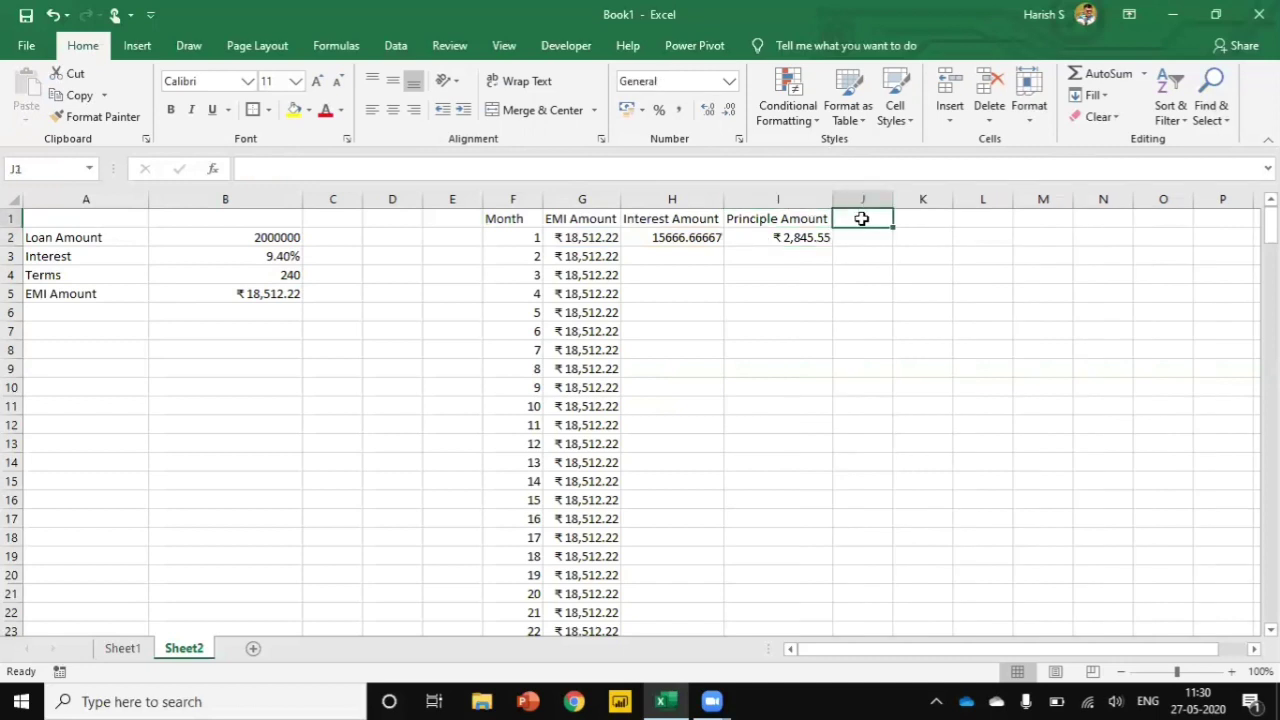
pyautogui.write('Outstanding ')
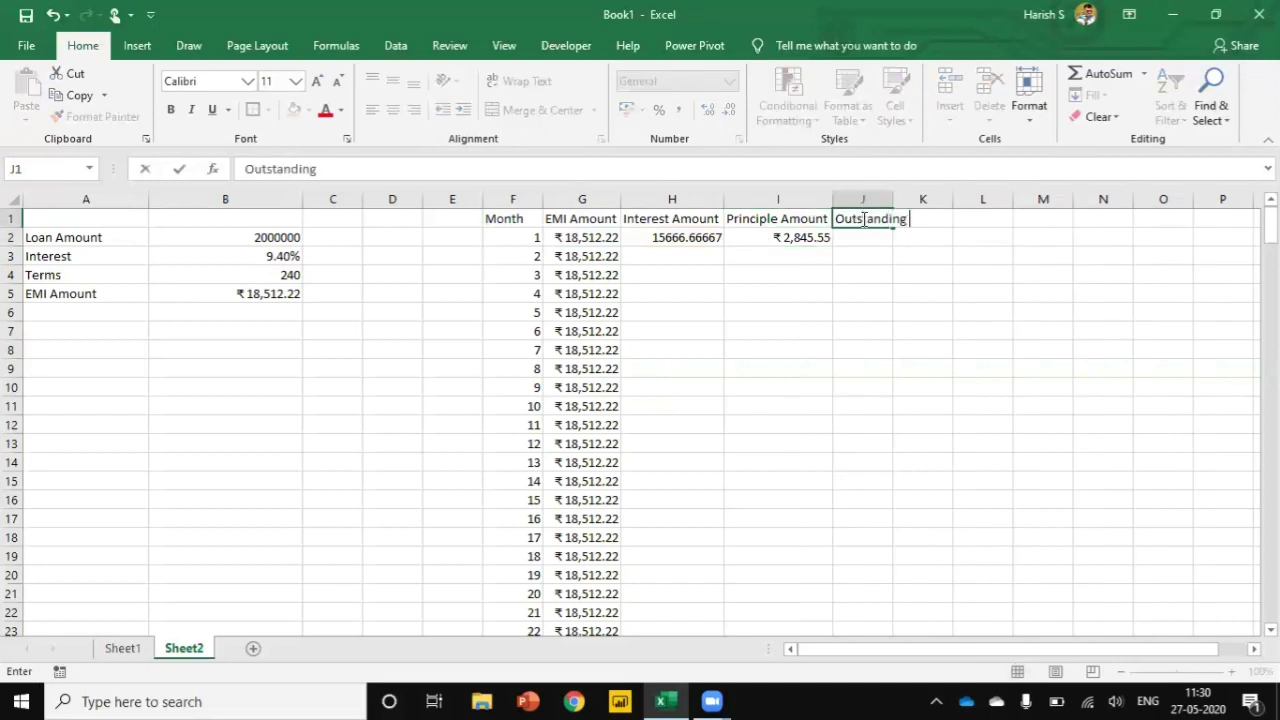
pyautogui.write('B')
pyautogui.press('BackSpace')
pyautogui.write('Balance')
pyautogui.press('Return')
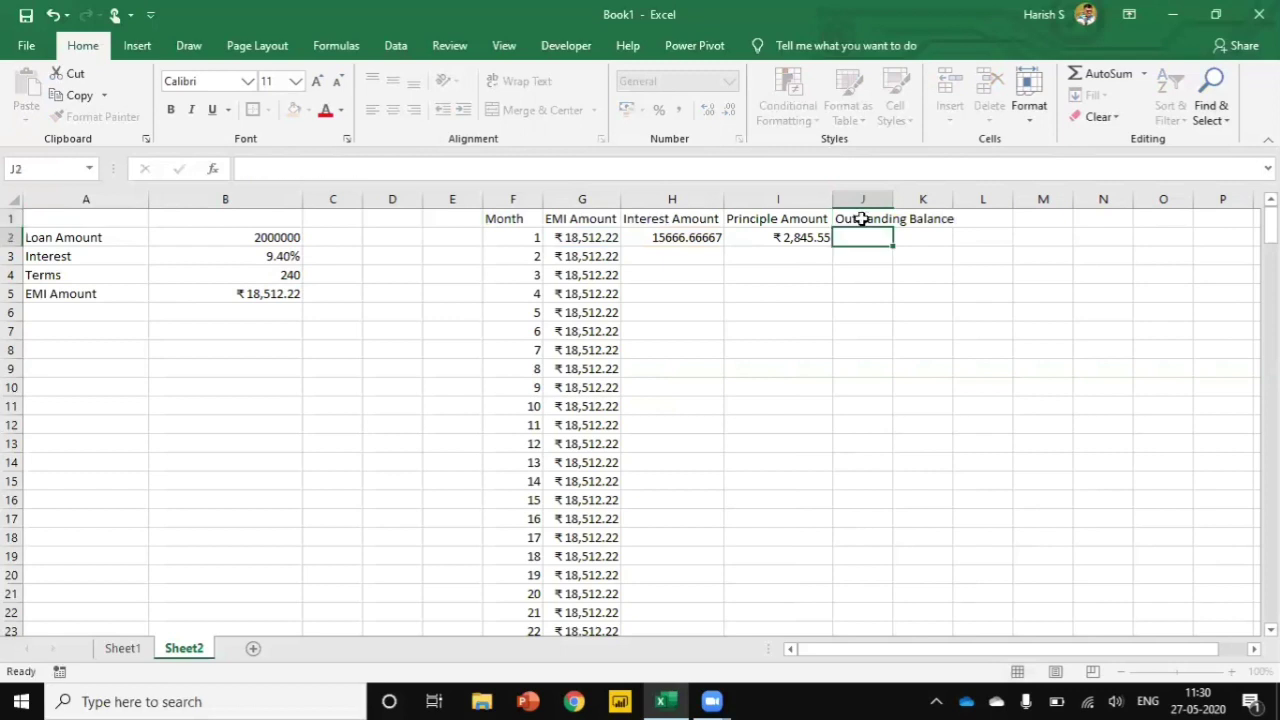
# Calculate the first month's outstanding balance in J2 with =B2-I2
pyautogui.write('=')
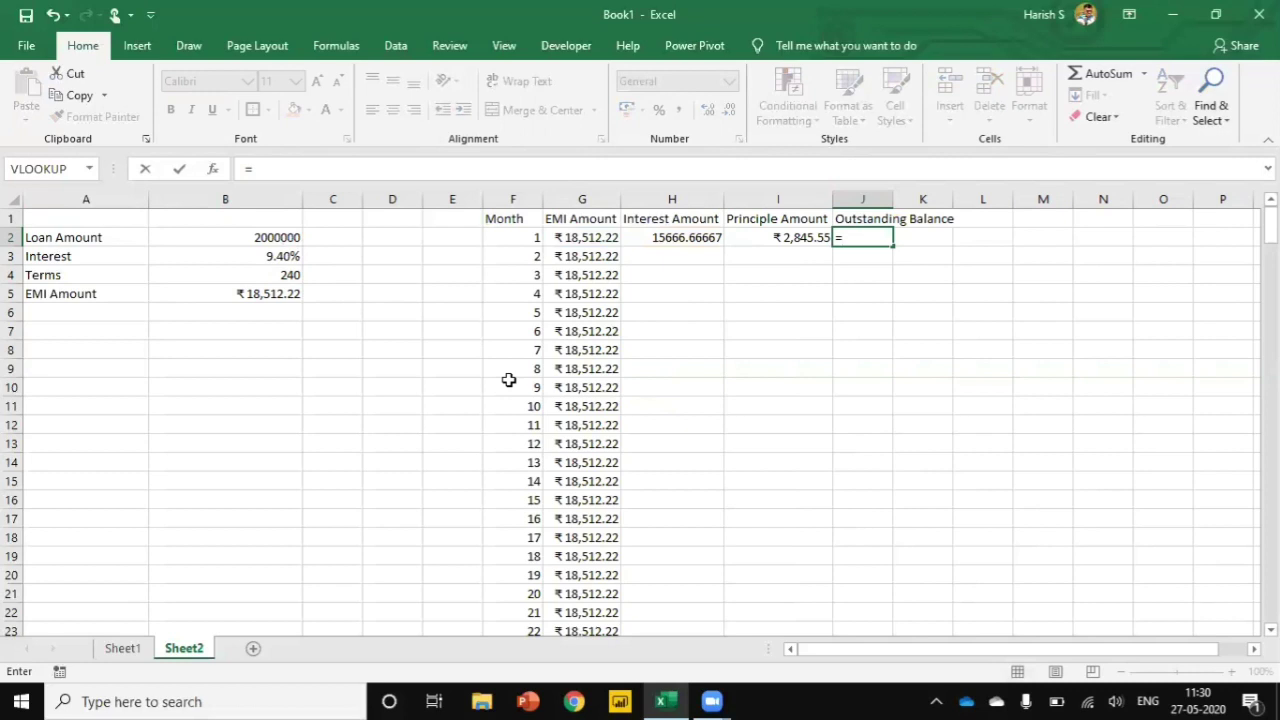
pyautogui.press('Escape')
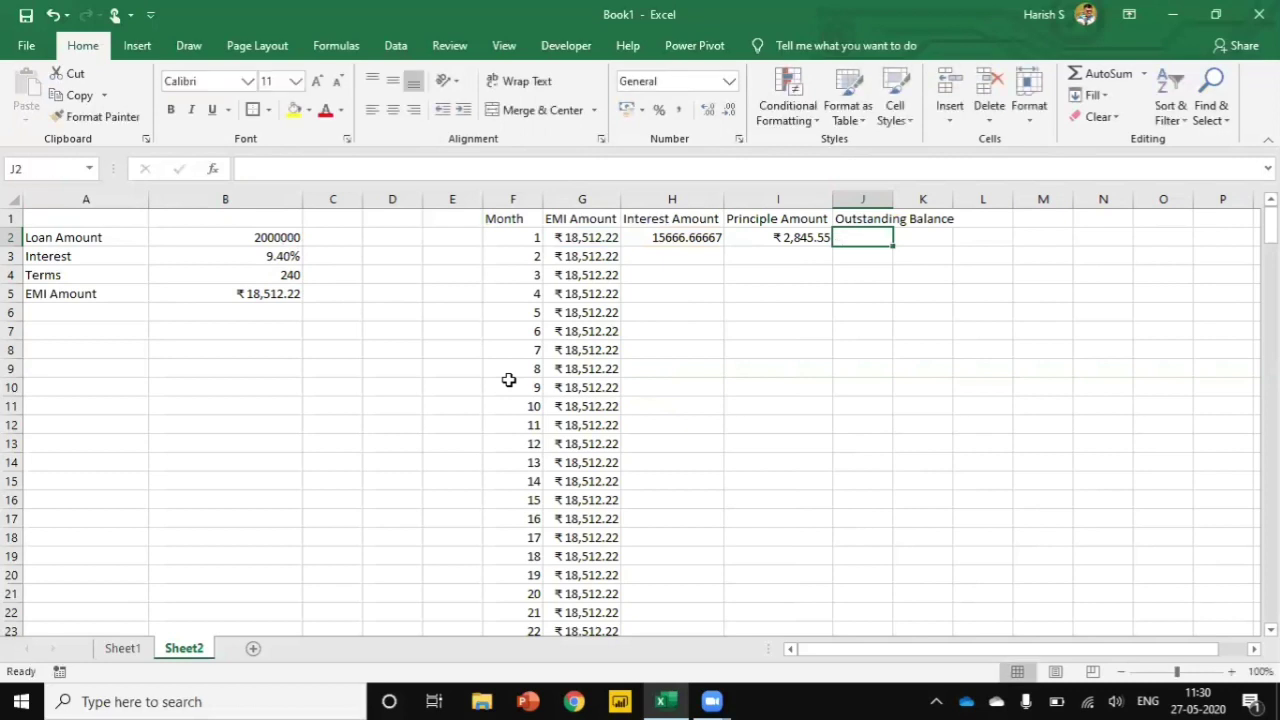
pyautogui.write('=')
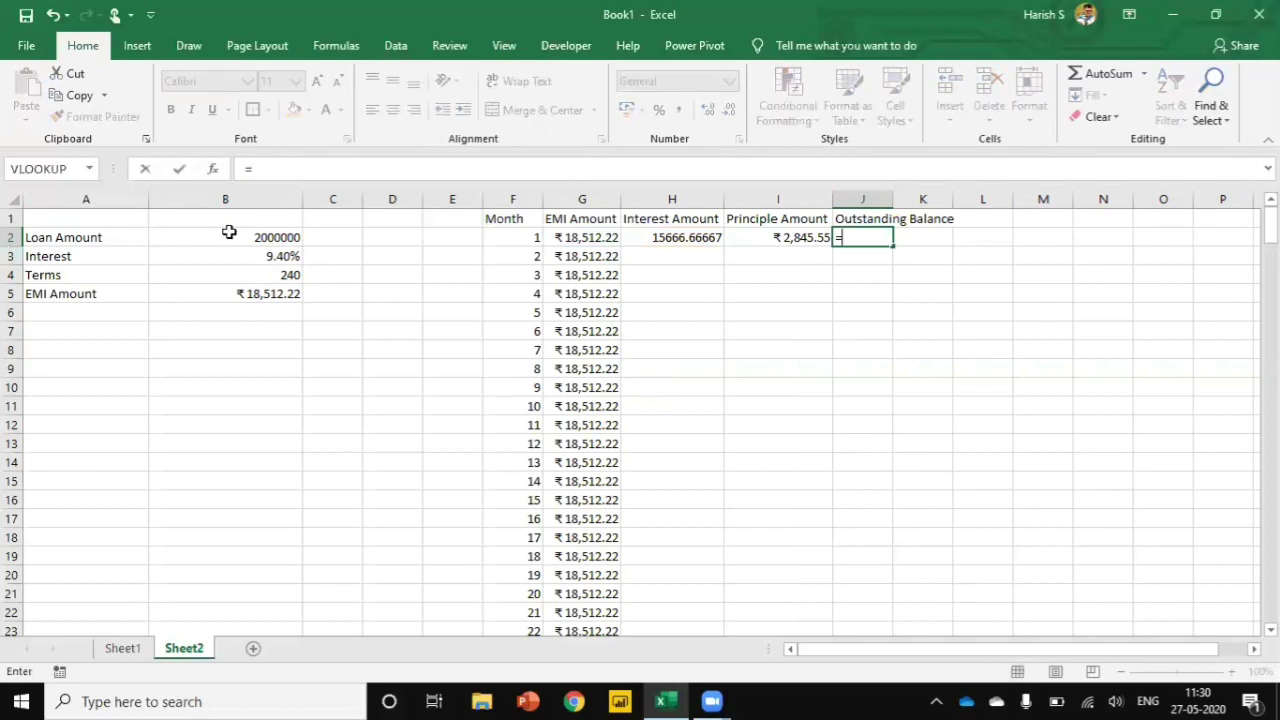
pyautogui.click(229, 232)
pyautogui.write('-')
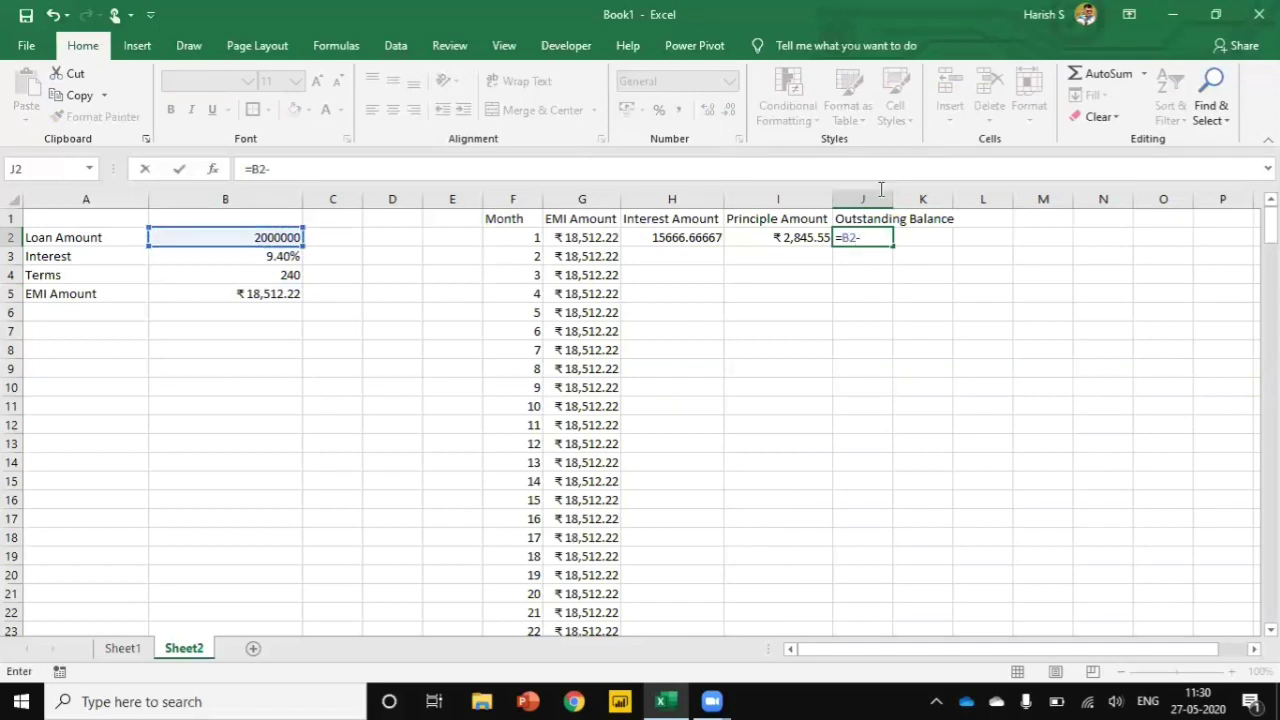
pyautogui.click(771, 235)
pyautogui.press('Return')
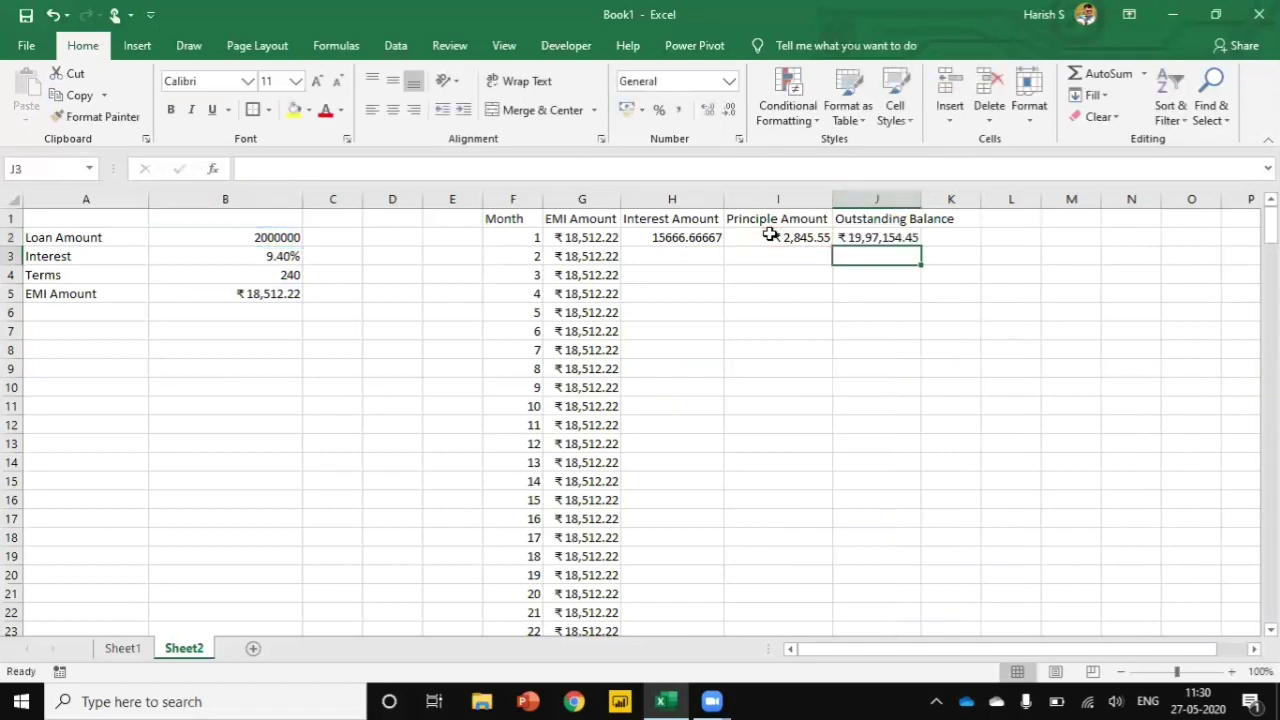
pyautogui.press('Up')
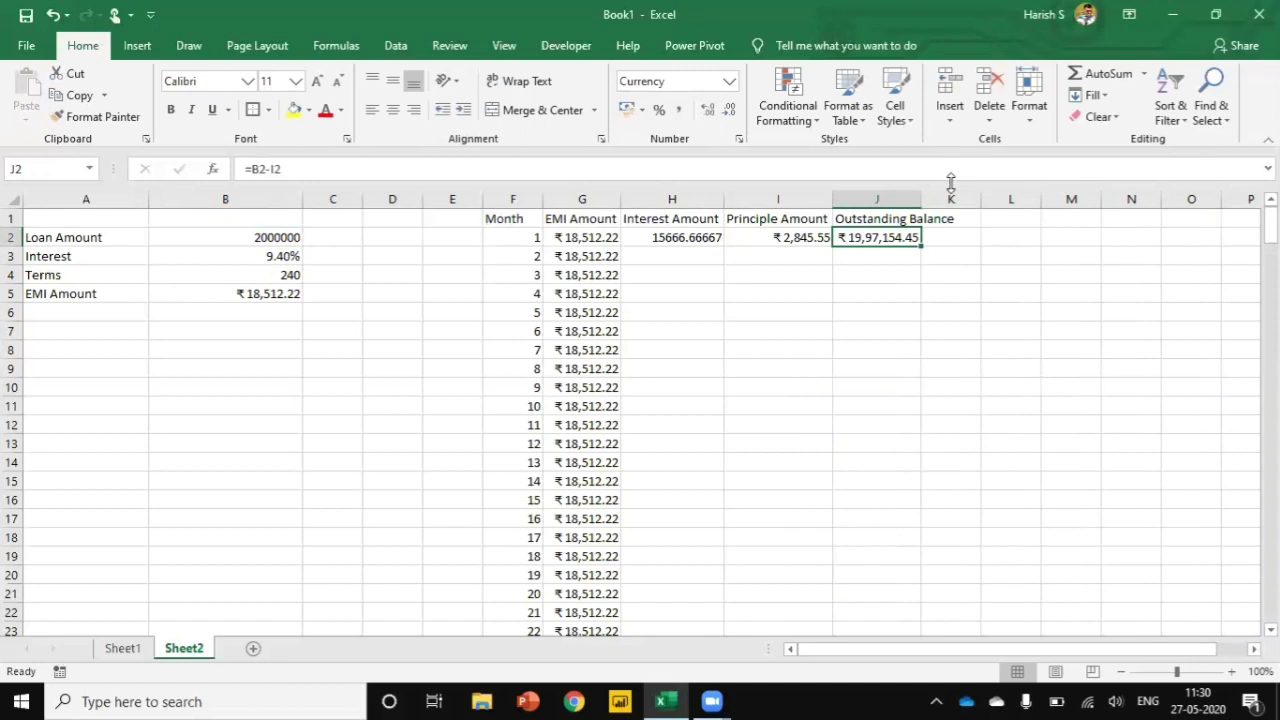
# Fit column J to its contents and copy the currency format of J2 to the first month's interest in H2
pyautogui.doubleClick(921, 199)
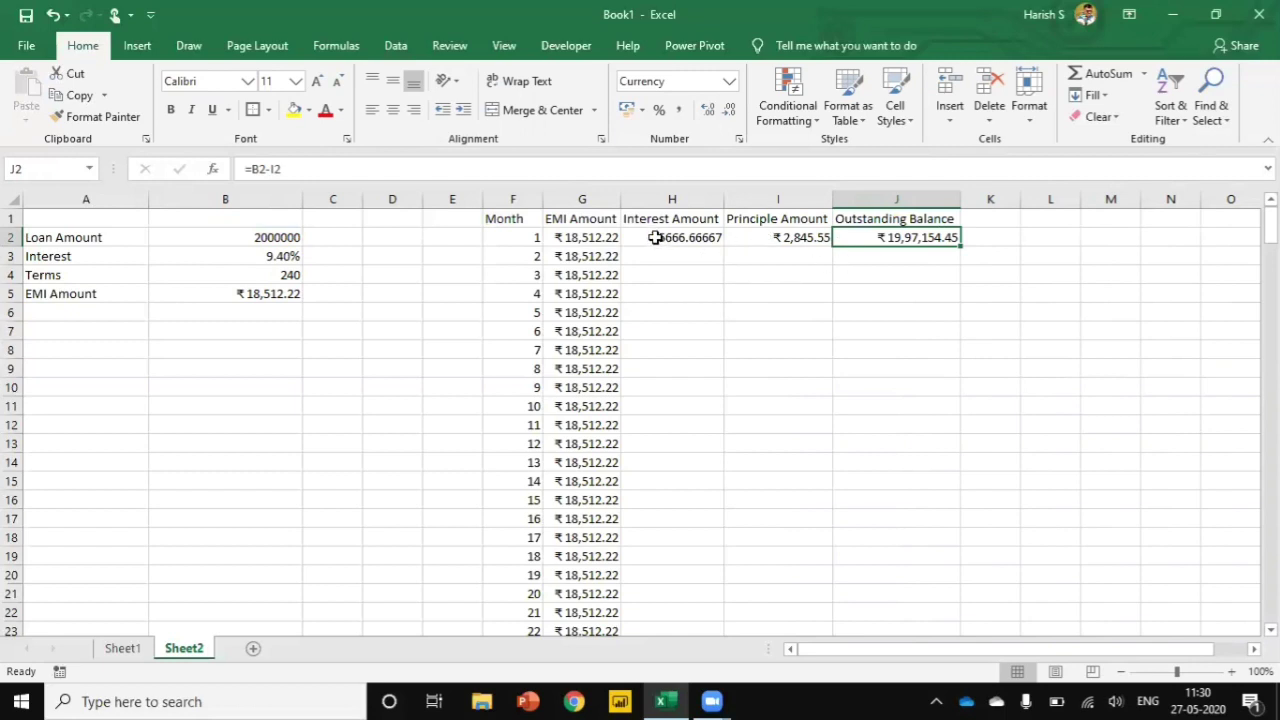
pyautogui.click(90, 116)
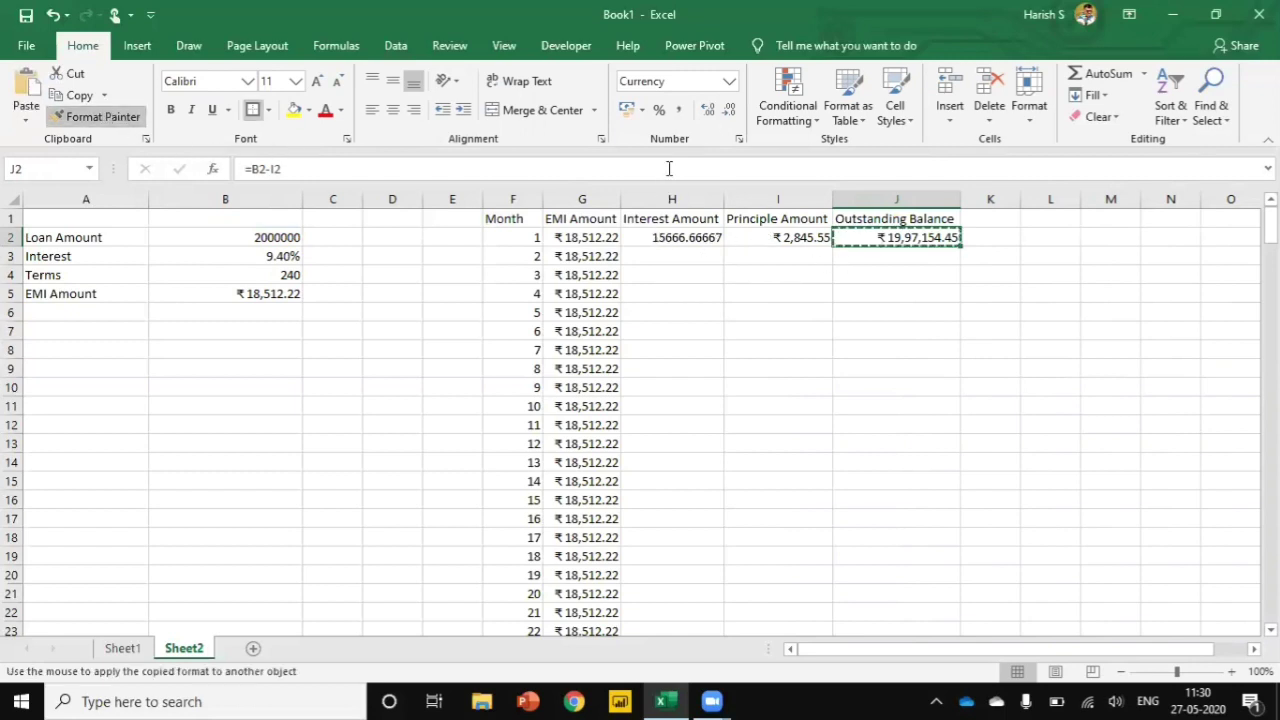
pyautogui.click(657, 237)
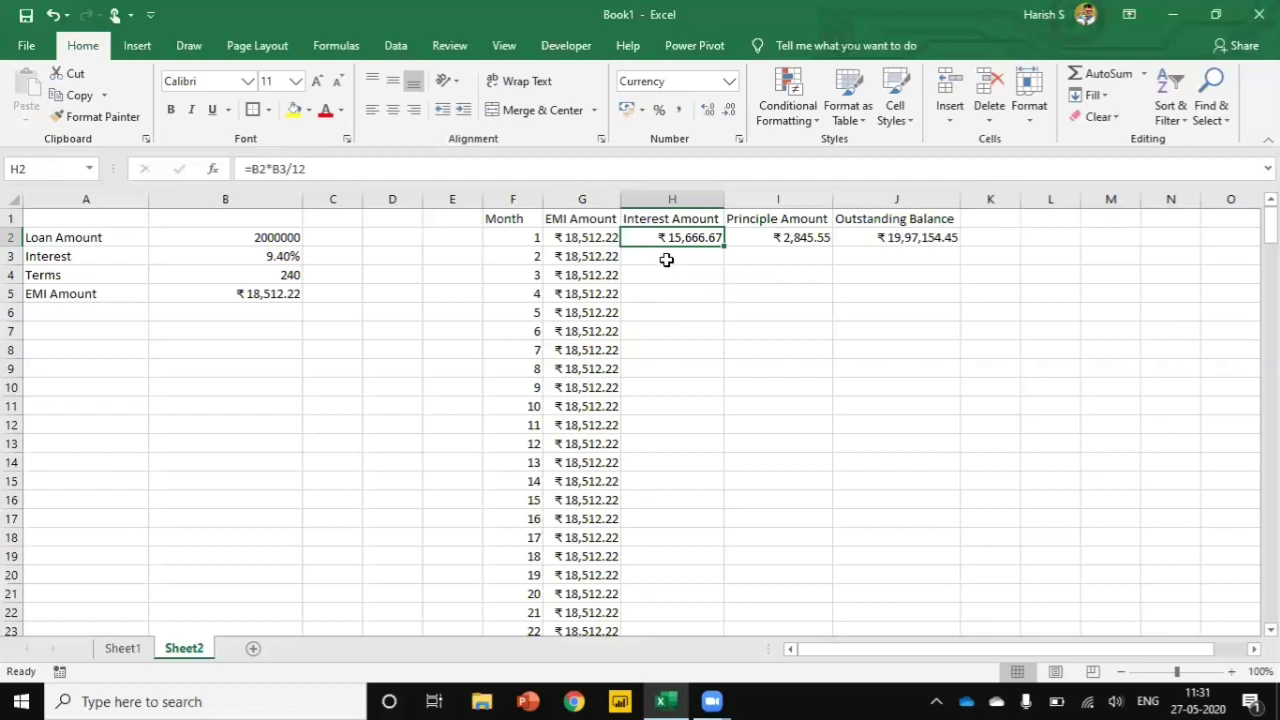
# Calculate the second month's interest in H3 with =J2*B3/12
pyautogui.click(666, 259)
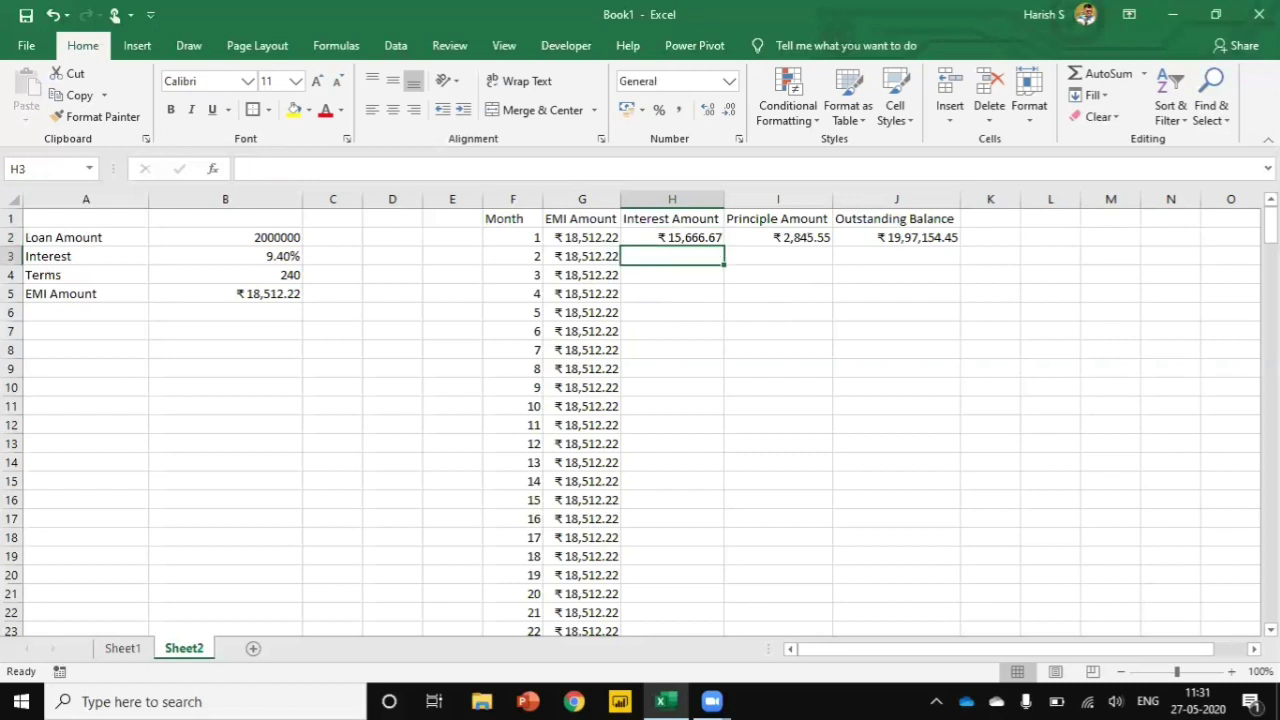
pyautogui.write('=')
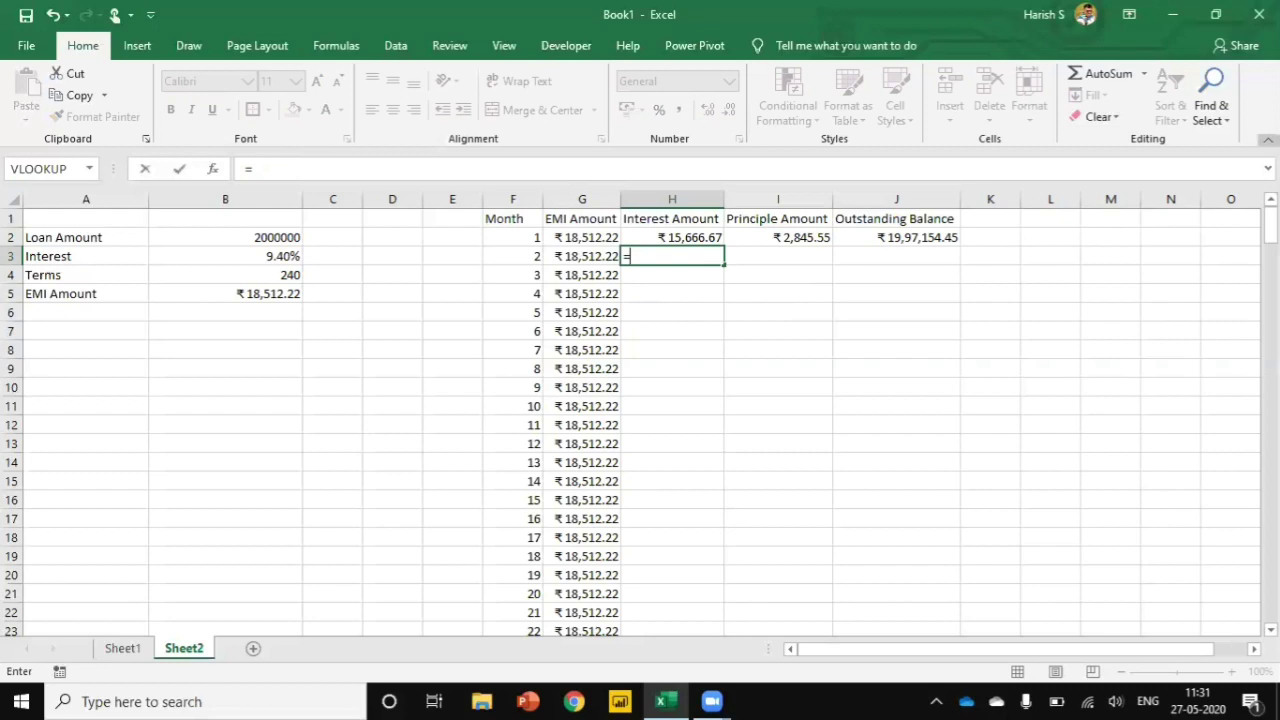
pyautogui.click(928, 240)
pyautogui.write('*')
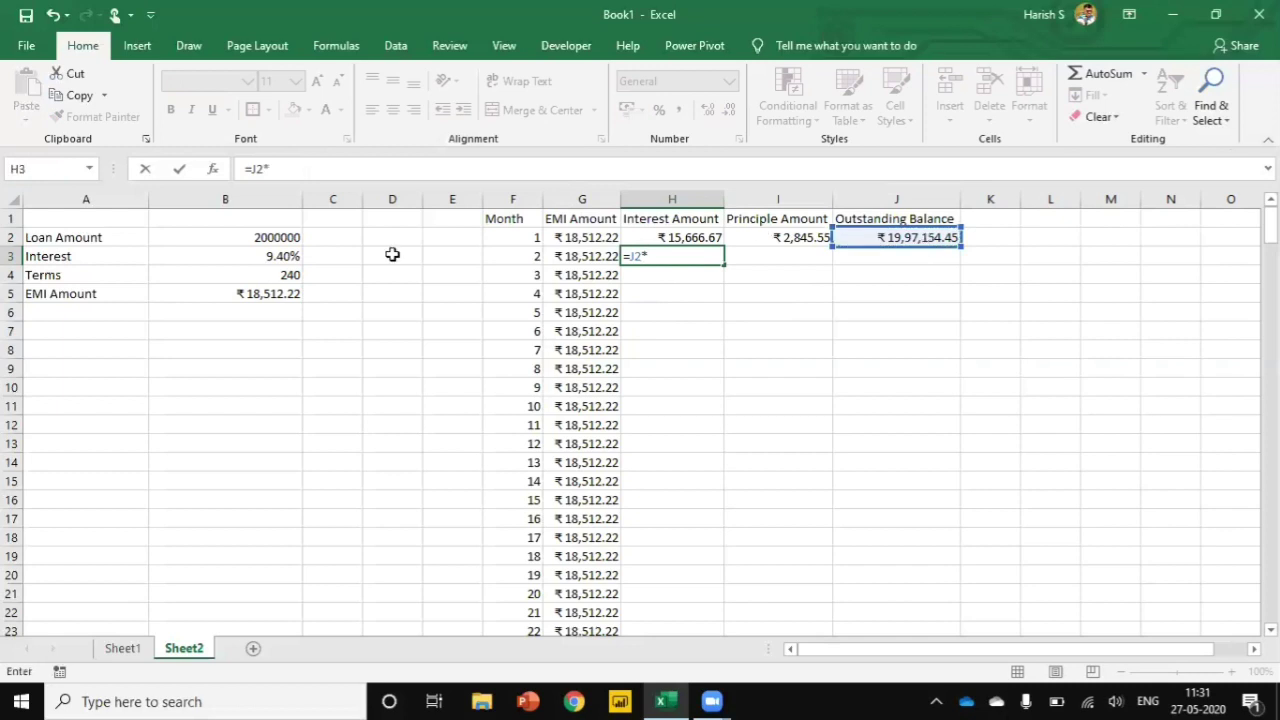
pyautogui.click(250, 256)
pyautogui.write('/')
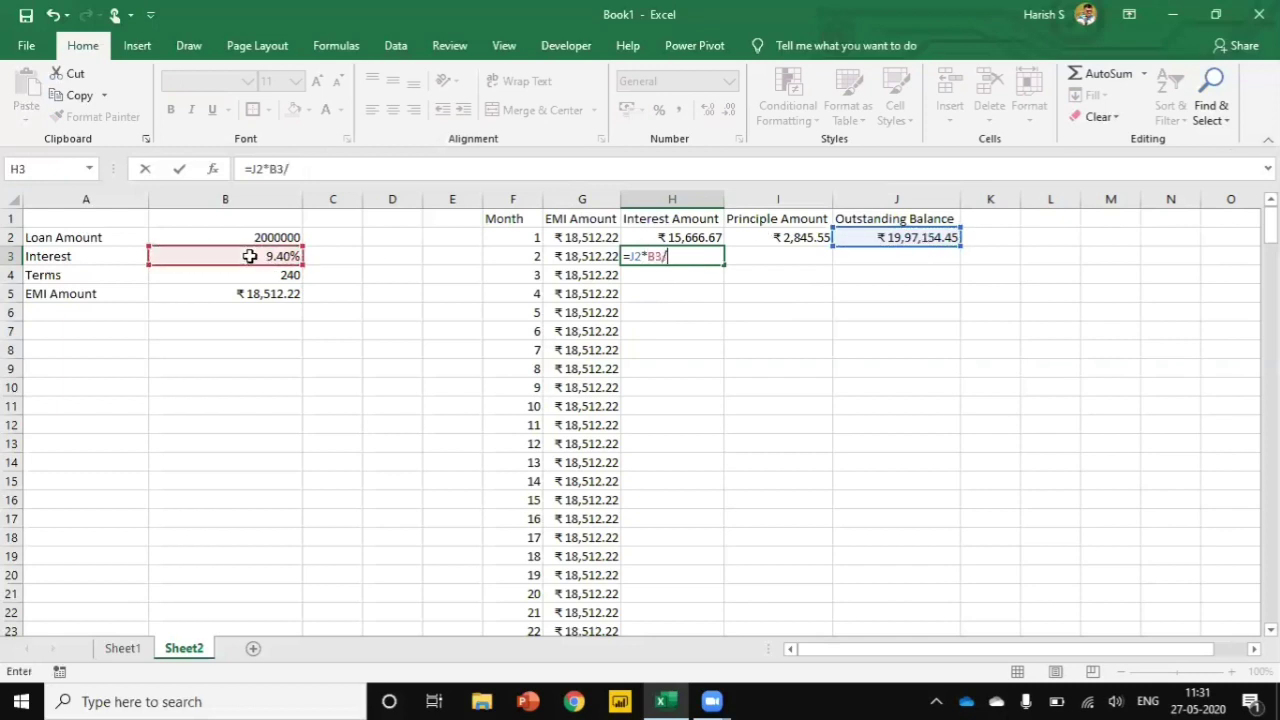
pyautogui.write('12')
pyautogui.press('Return')
pyautogui.press('Up')
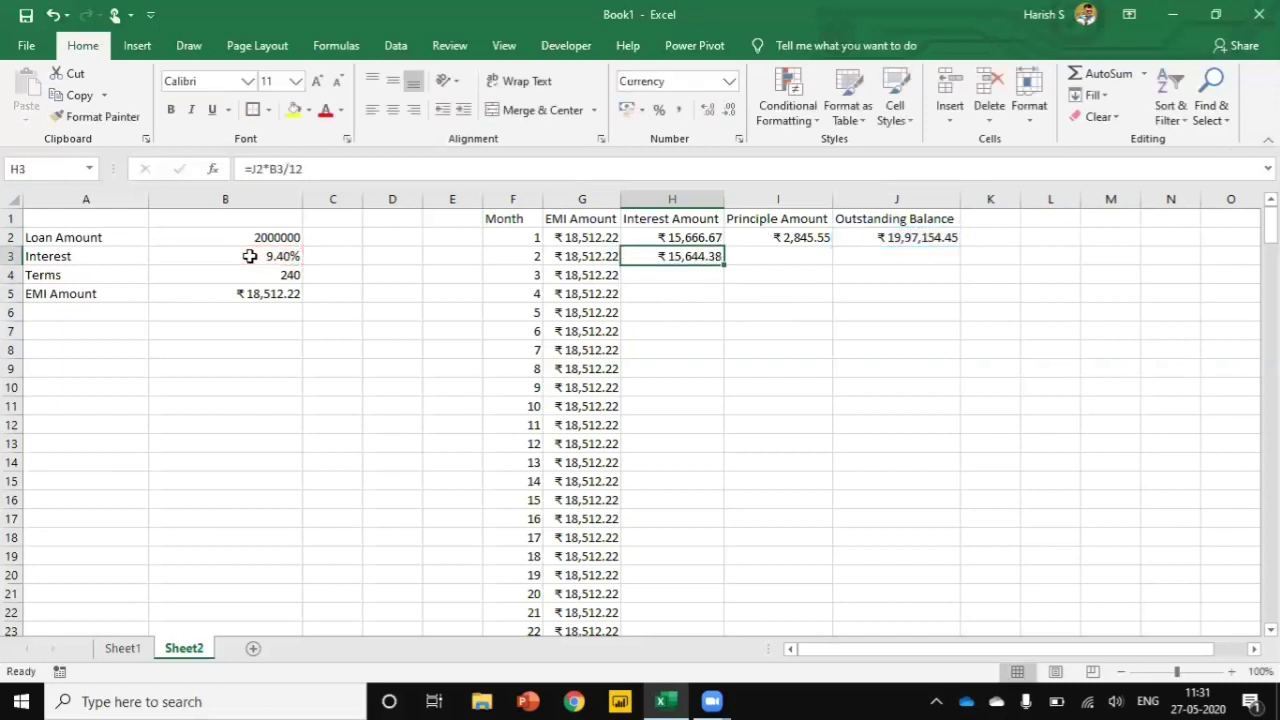
# Calculate the second month's principal in I3 with =G3-H3
pyautogui.press('Right')
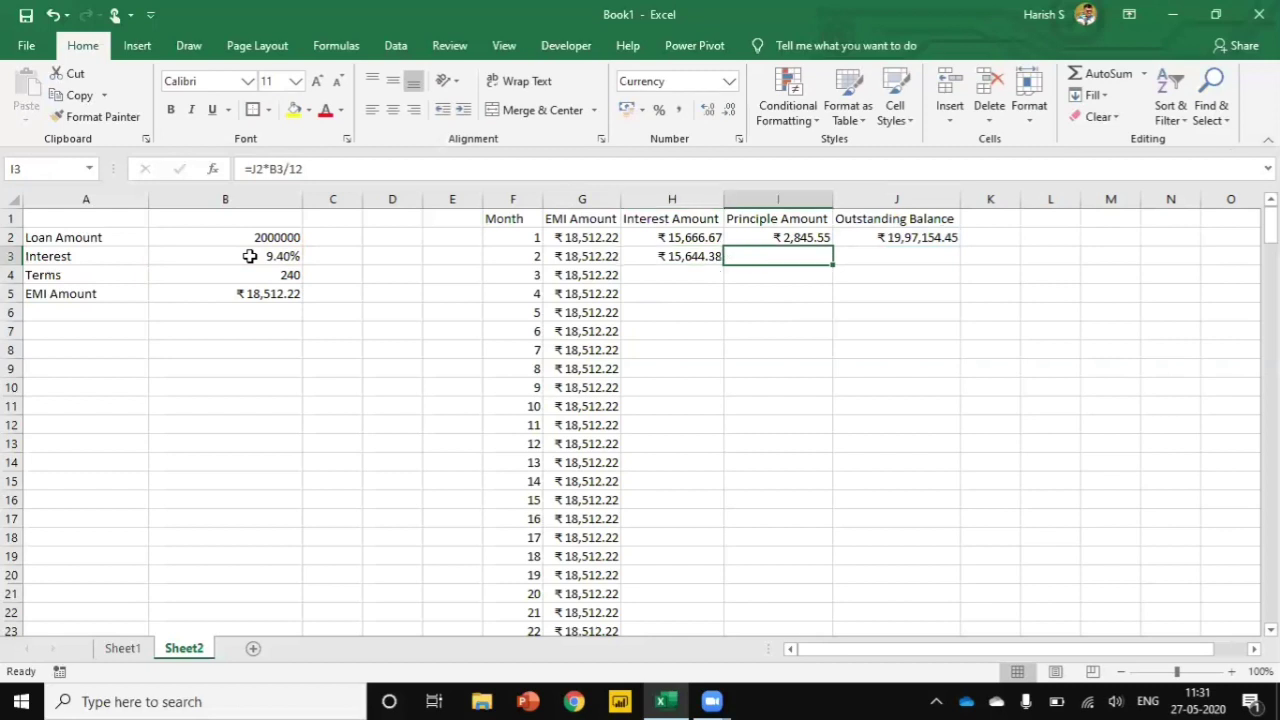
pyautogui.write('=')
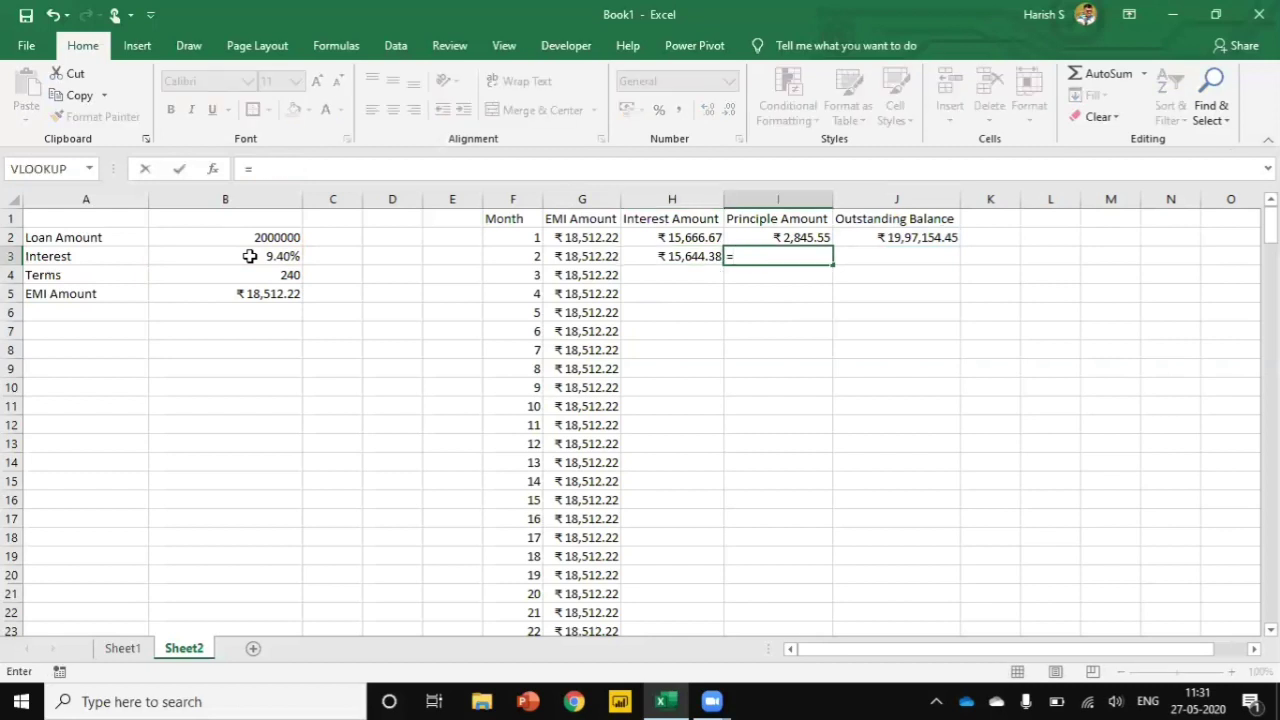
pyautogui.press('Left')
pyautogui.press('Left')
pyautogui.write('-')
pyautogui.press('Left')
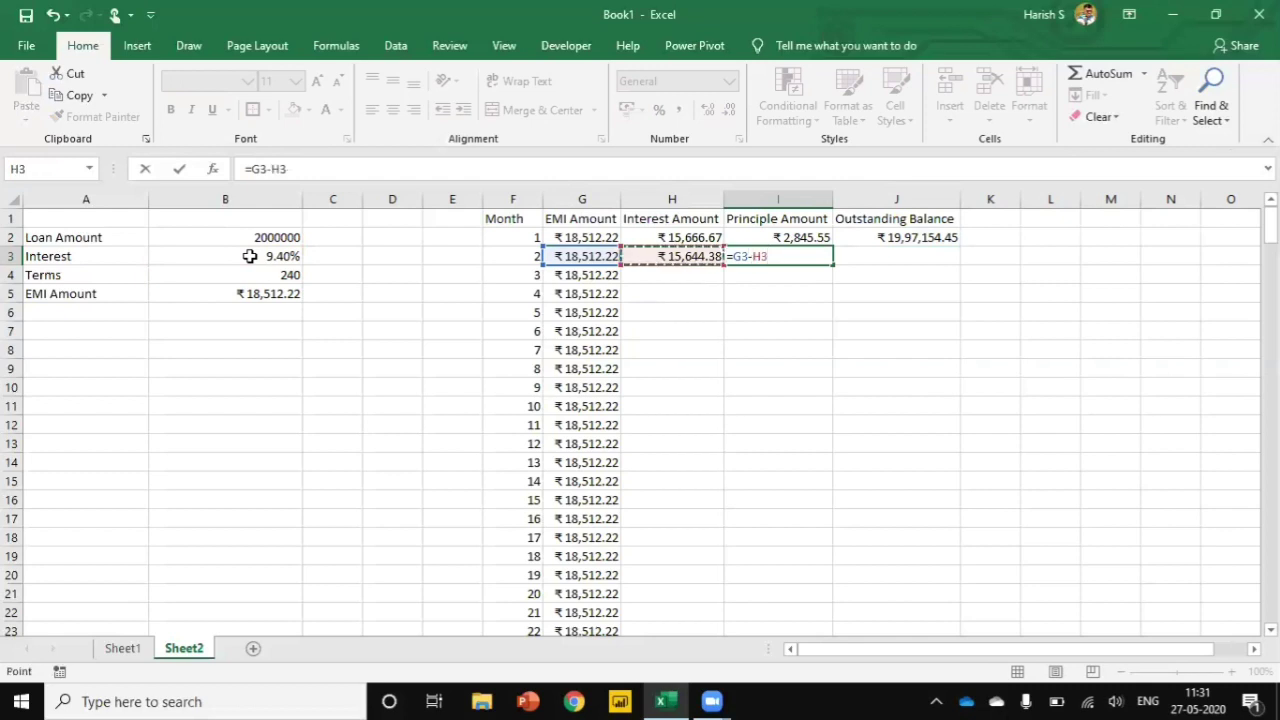
pyautogui.press('Return')
pyautogui.press('Up')
# Calculate the second month's outstanding balance in J3 with =J2-I3
pyautogui.press('Right')
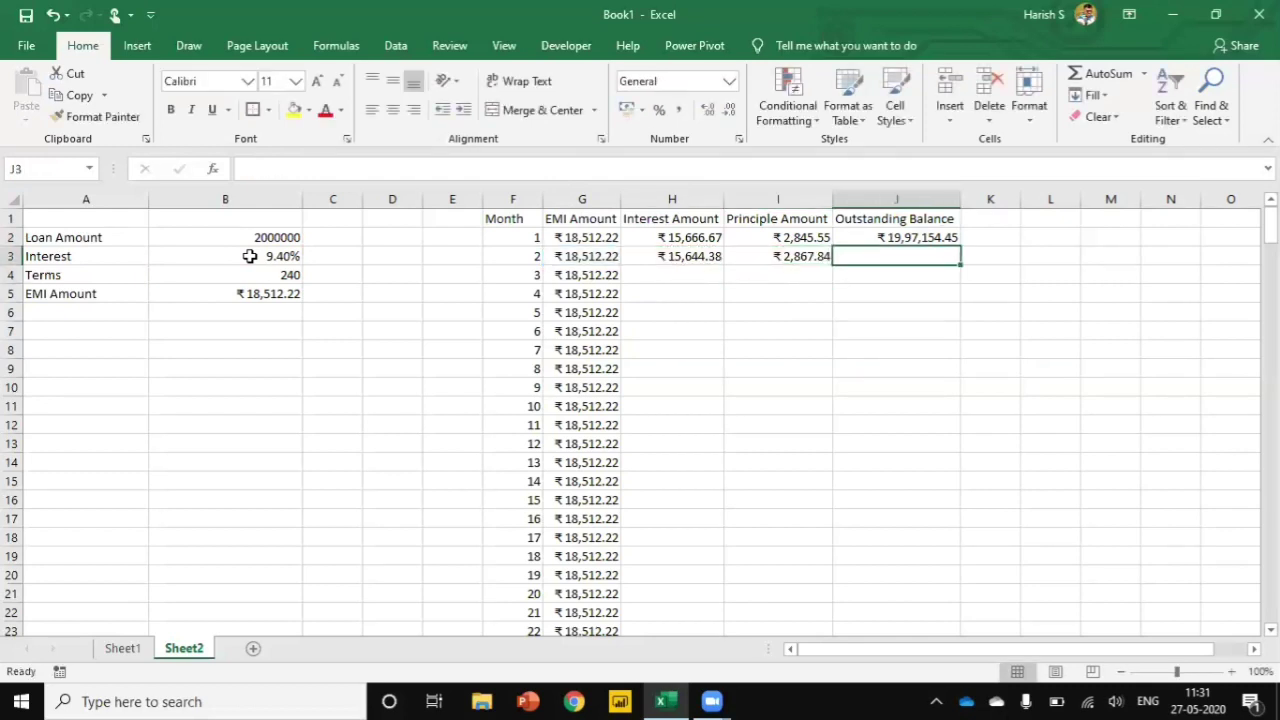
pyautogui.write('=')
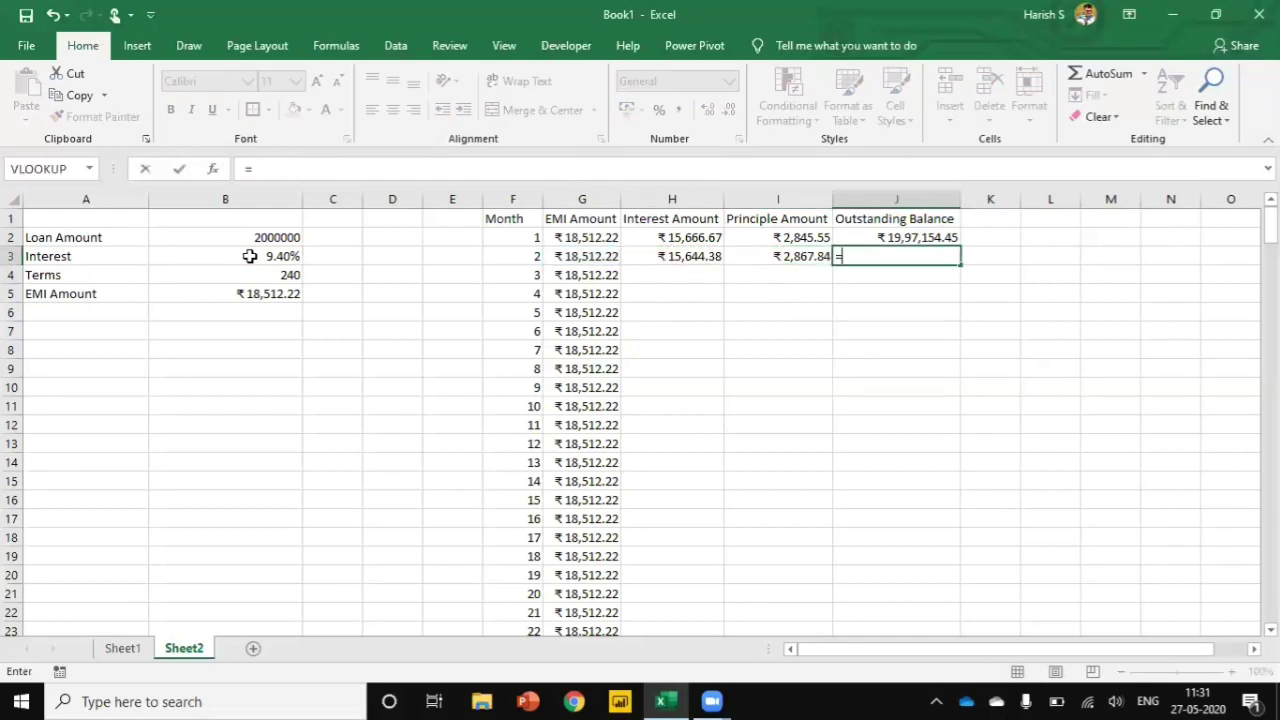
pyautogui.press('Up')
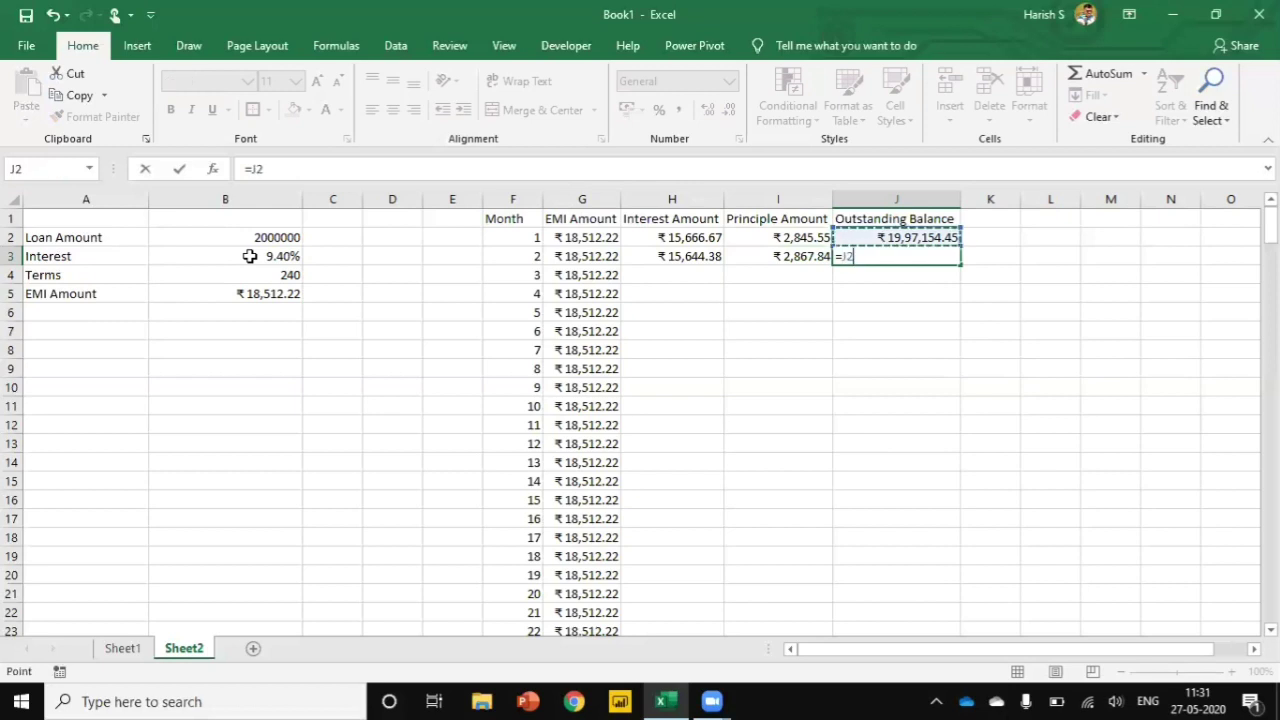
pyautogui.write('-')
pyautogui.press('Left')
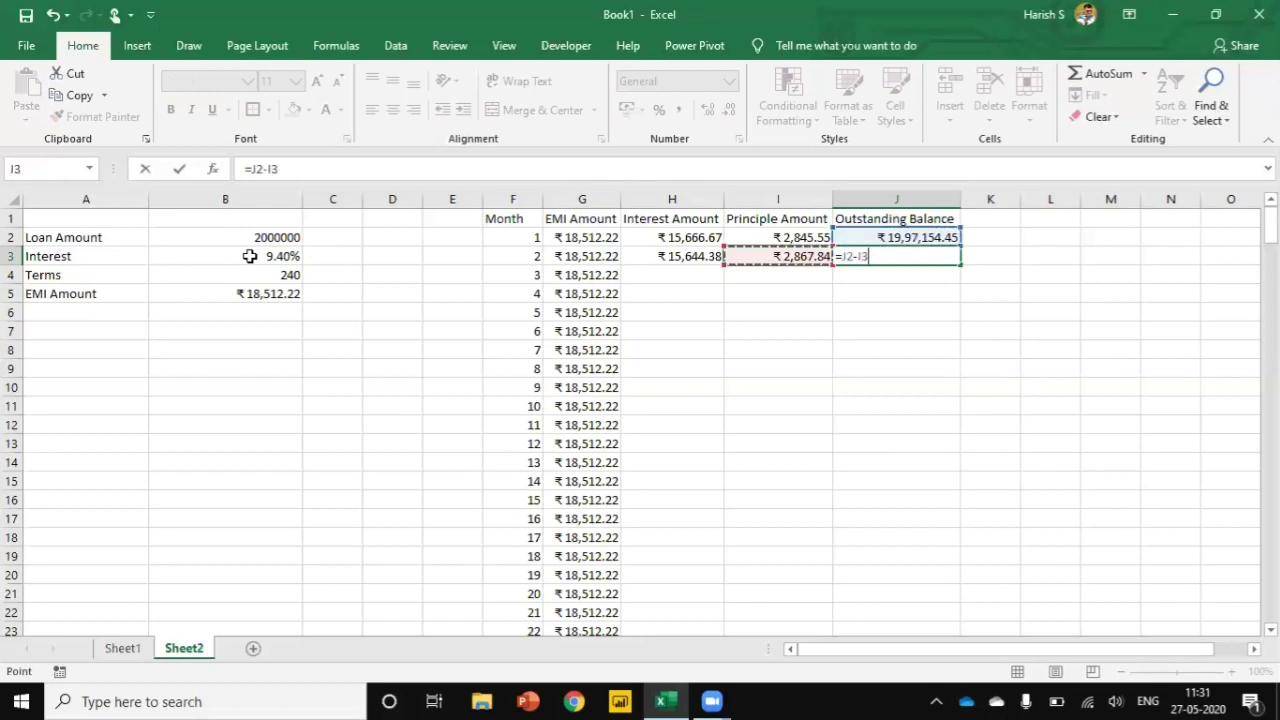
pyautogui.press('Return')
pyautogui.press('Up')
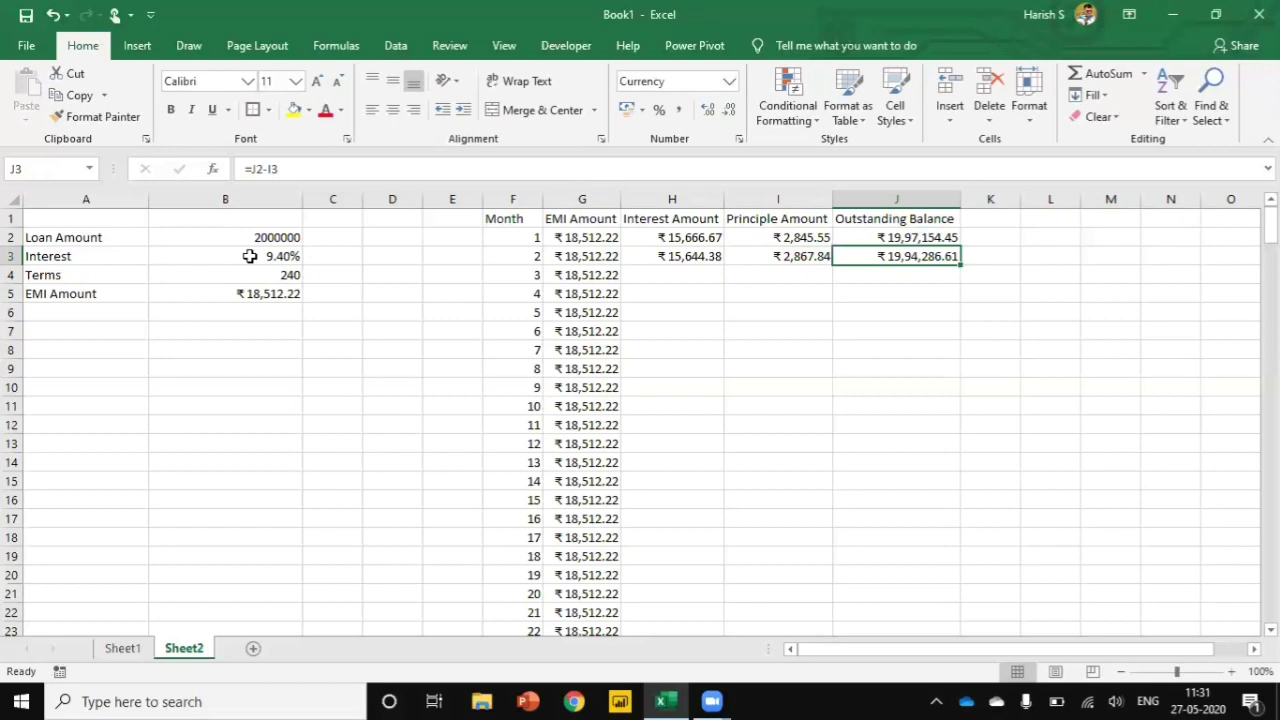
# Make the interest rate reference absolute in the H3 formula, giving =J2*$B$3/12
pyautogui.press('Left')
pyautogui.press('Left')
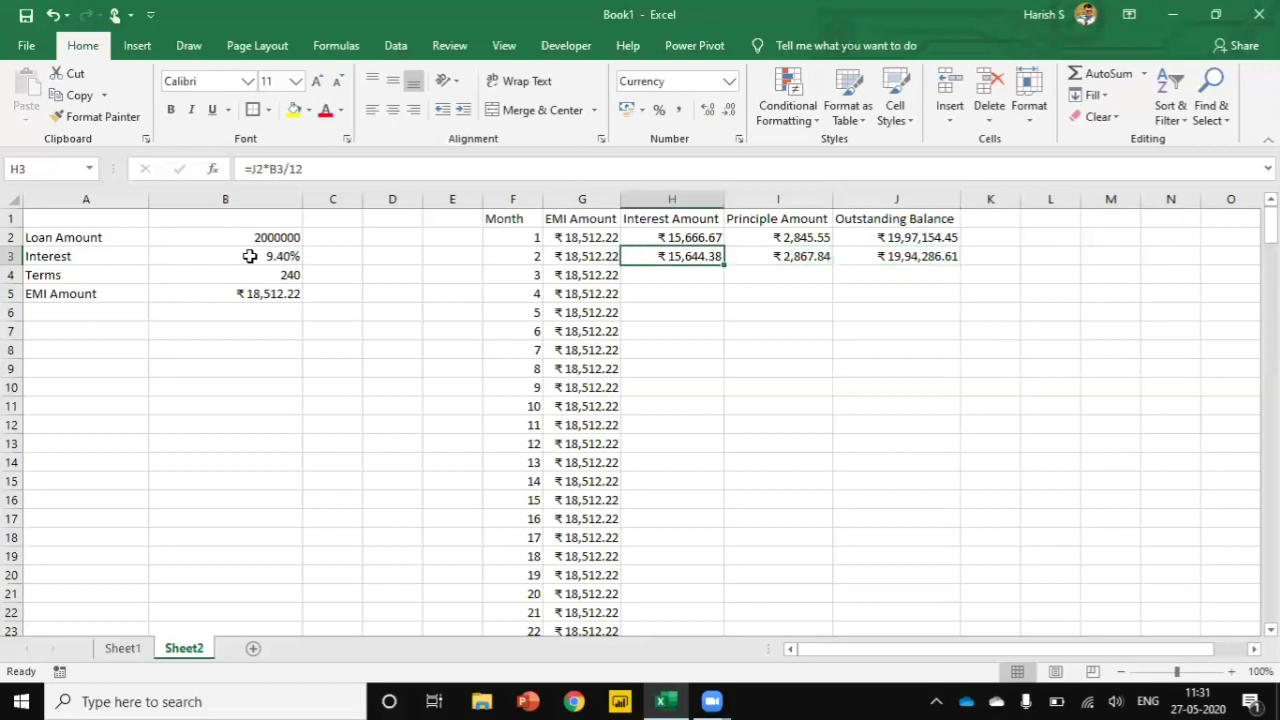
pyautogui.press('F2')
pyautogui.press('Left')
pyautogui.press('Left')
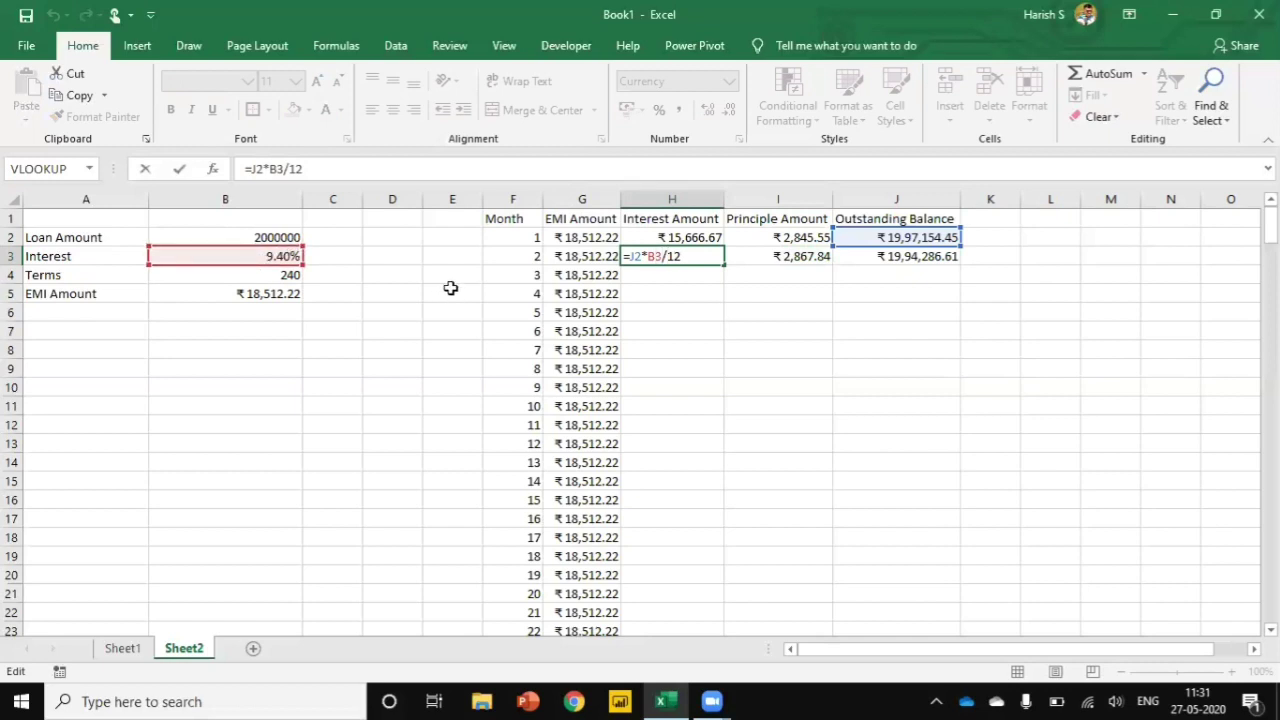
pyautogui.press('F4')
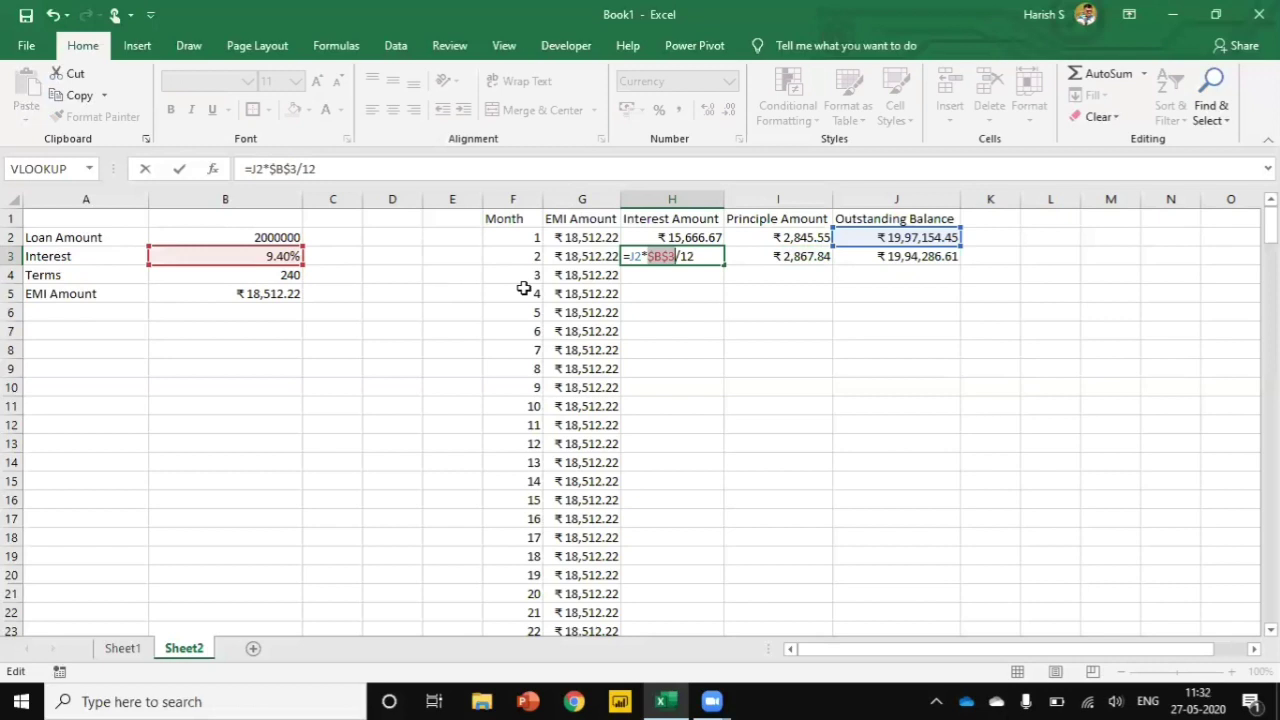
pyautogui.press('Return')
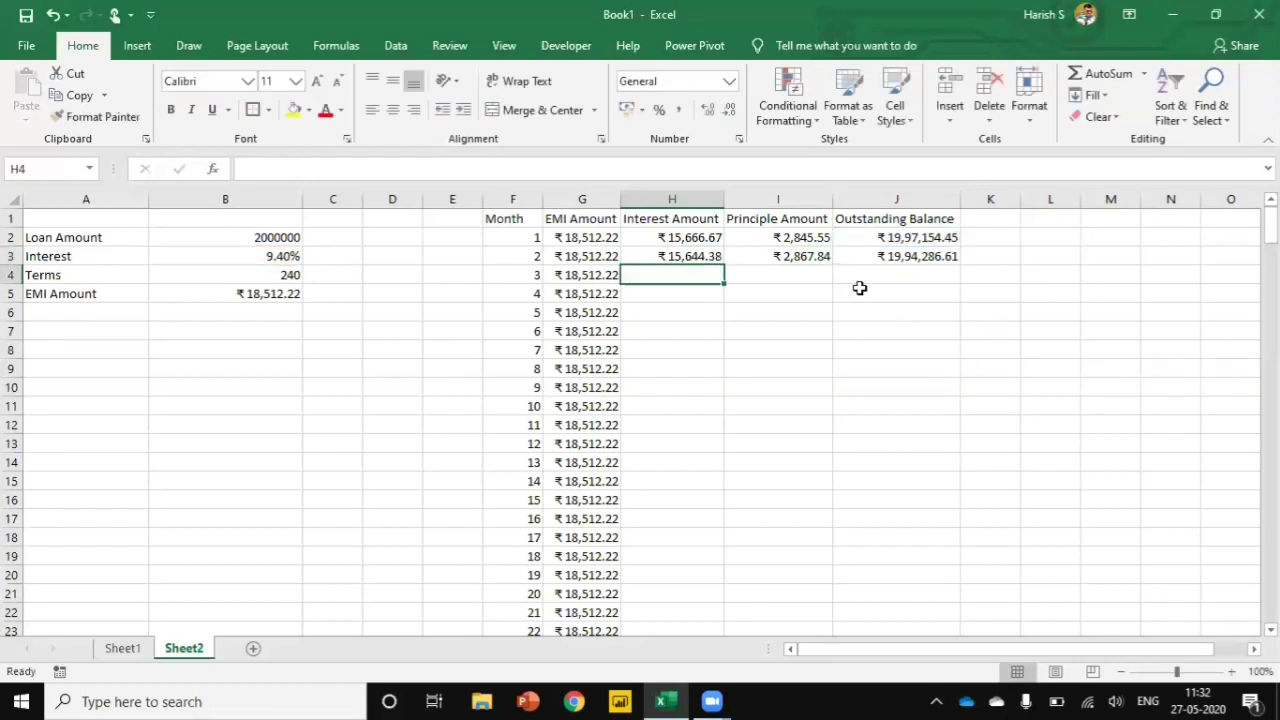
# Review the cell references in the second month's principal and outstanding balance formulas in I3 and J3
pyautogui.press('Up')
pyautogui.press('Right')
pyautogui.press('F2')
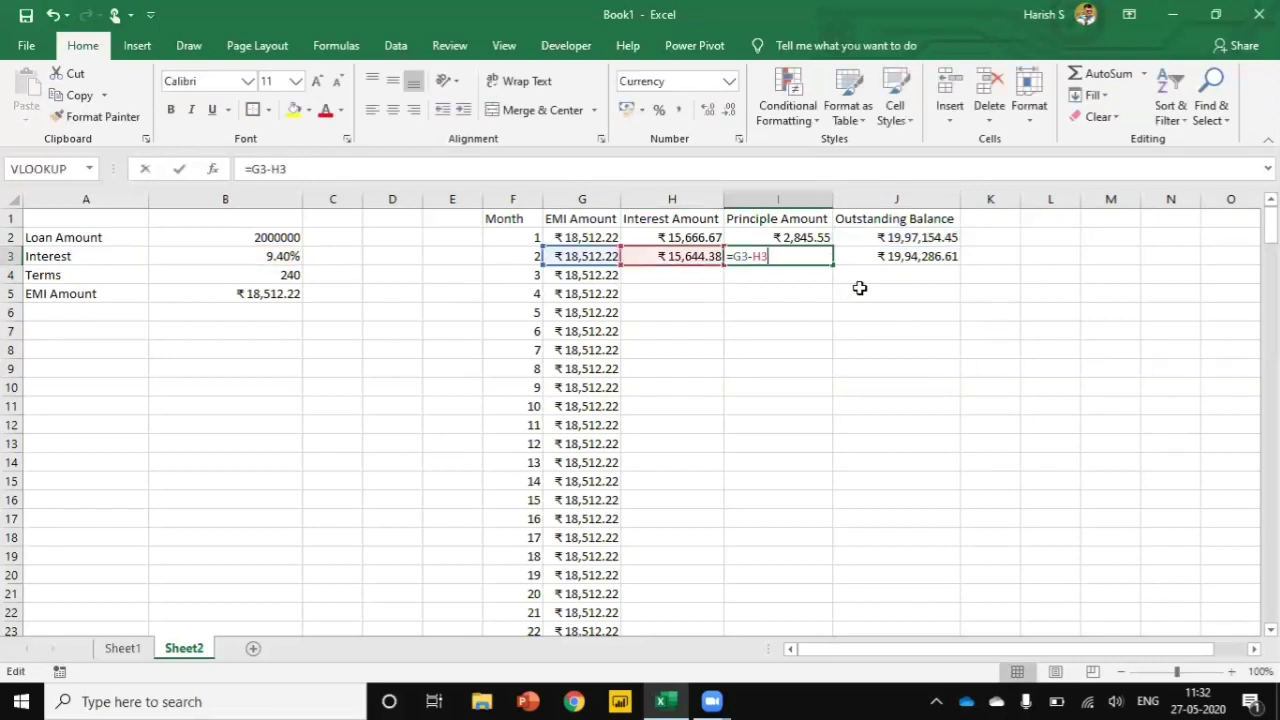
pyautogui.press('Tab')
pyautogui.press('F2')
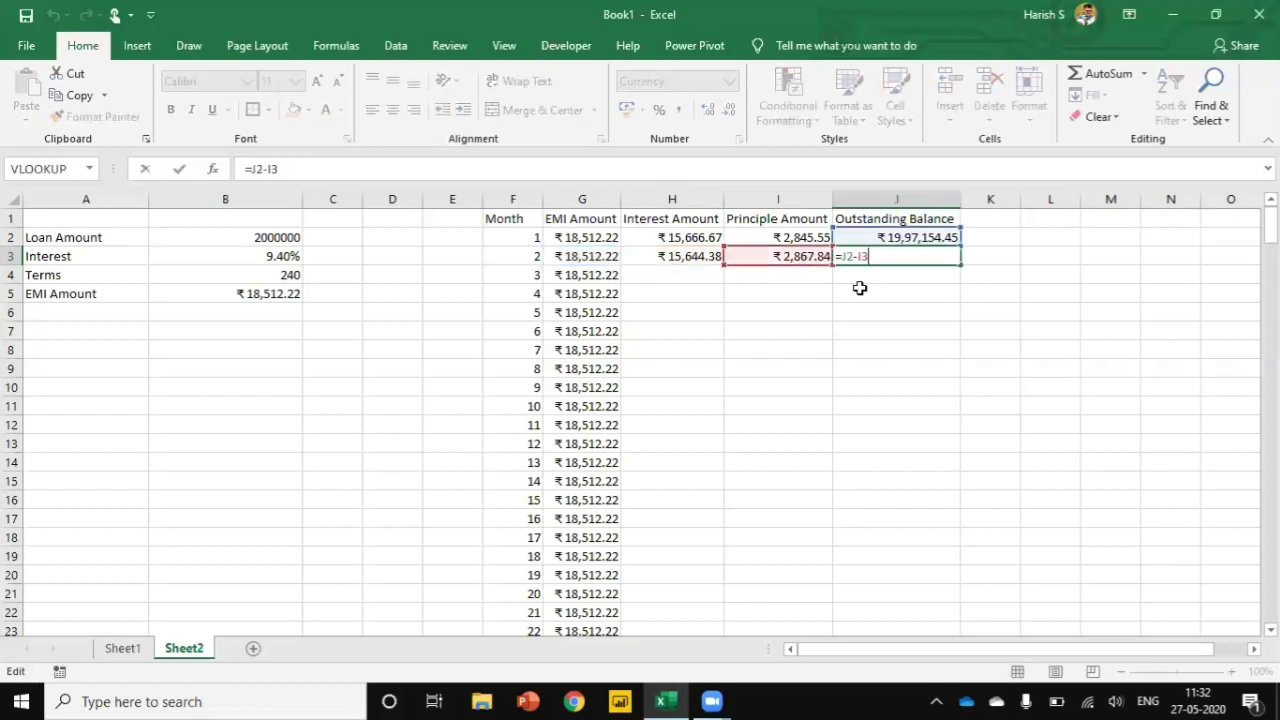
pyautogui.hotkey('ctrl', 'Return')
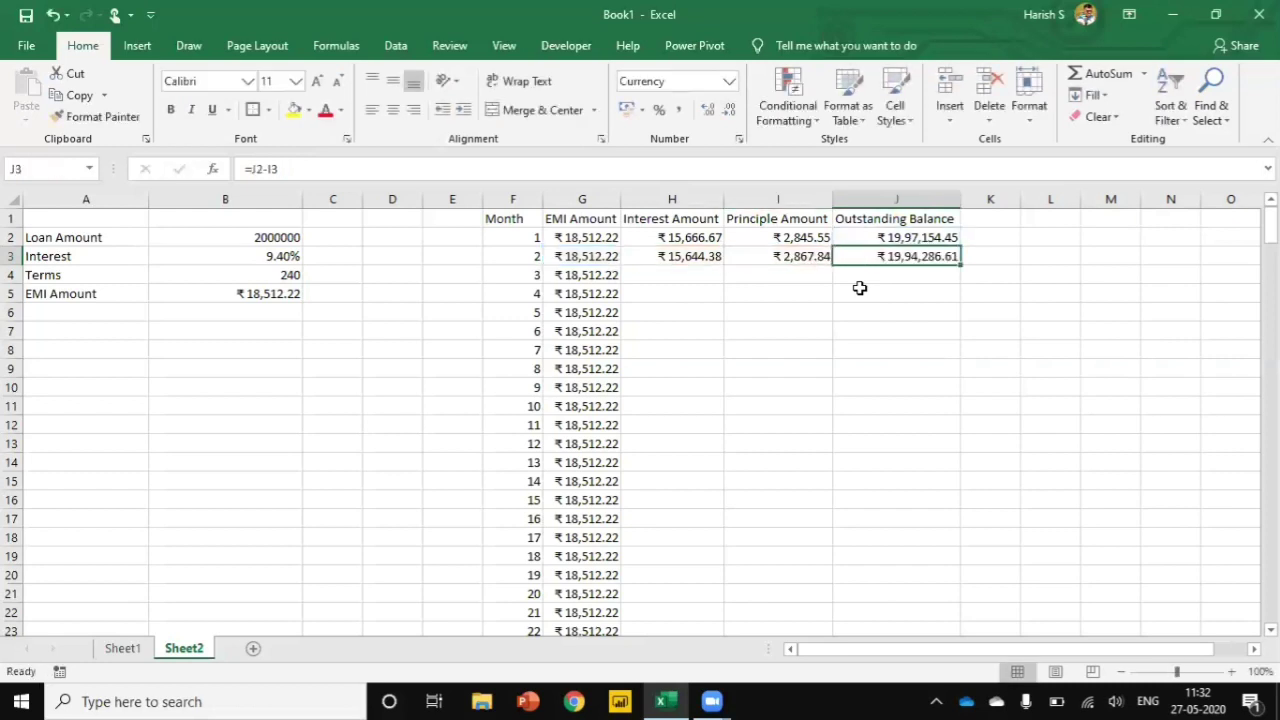
# Copy the second month's interest, principal and balance formulas in H3:J3 down through month 240 in row 241
pyautogui.press('Left')
pyautogui.press('Left')
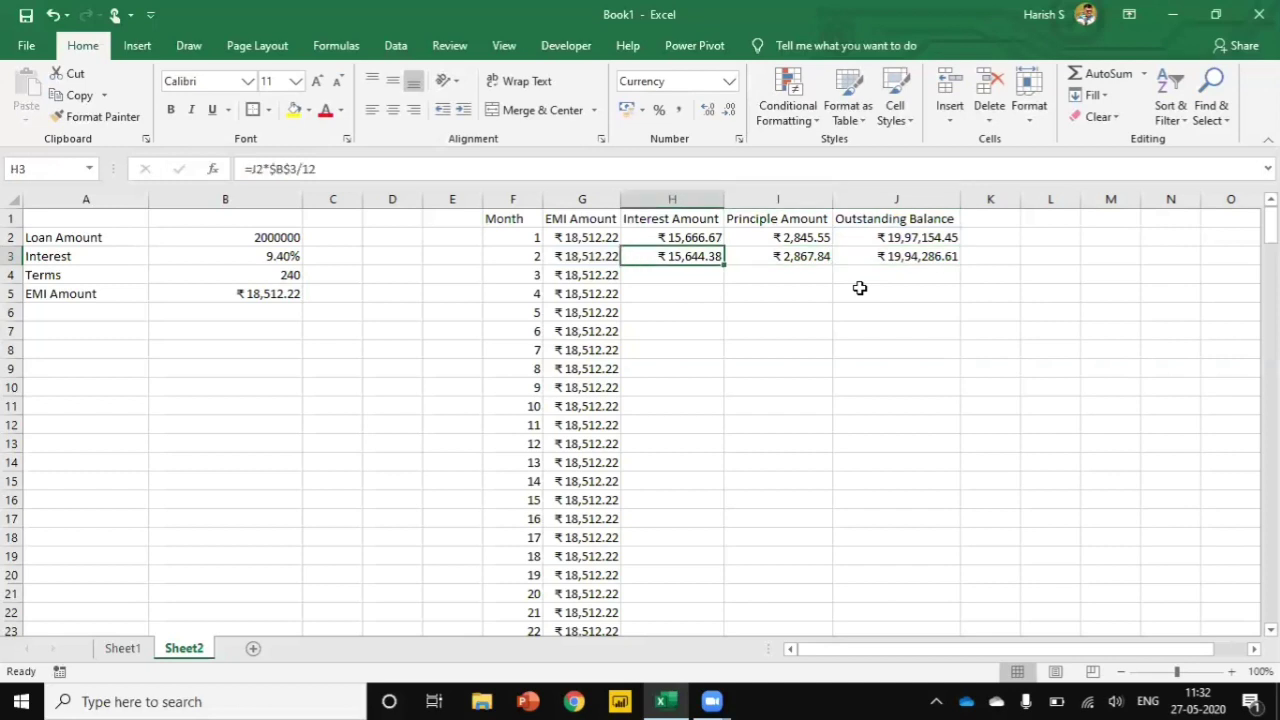
pyautogui.hotkey('shift', 'Right')
pyautogui.hotkey('shift', 'Right')
pyautogui.hotkey('ctrl', 'c')
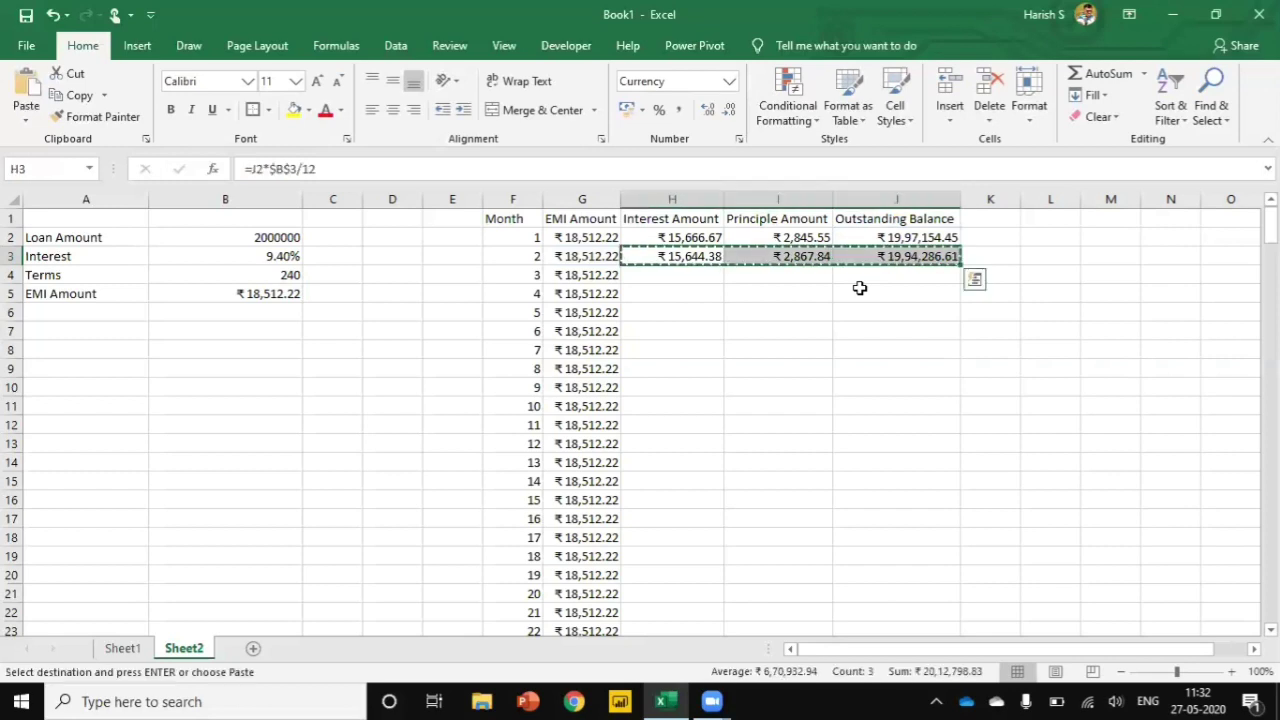
pyautogui.press('Left')
pyautogui.hotkey('ctrl', 'Down')
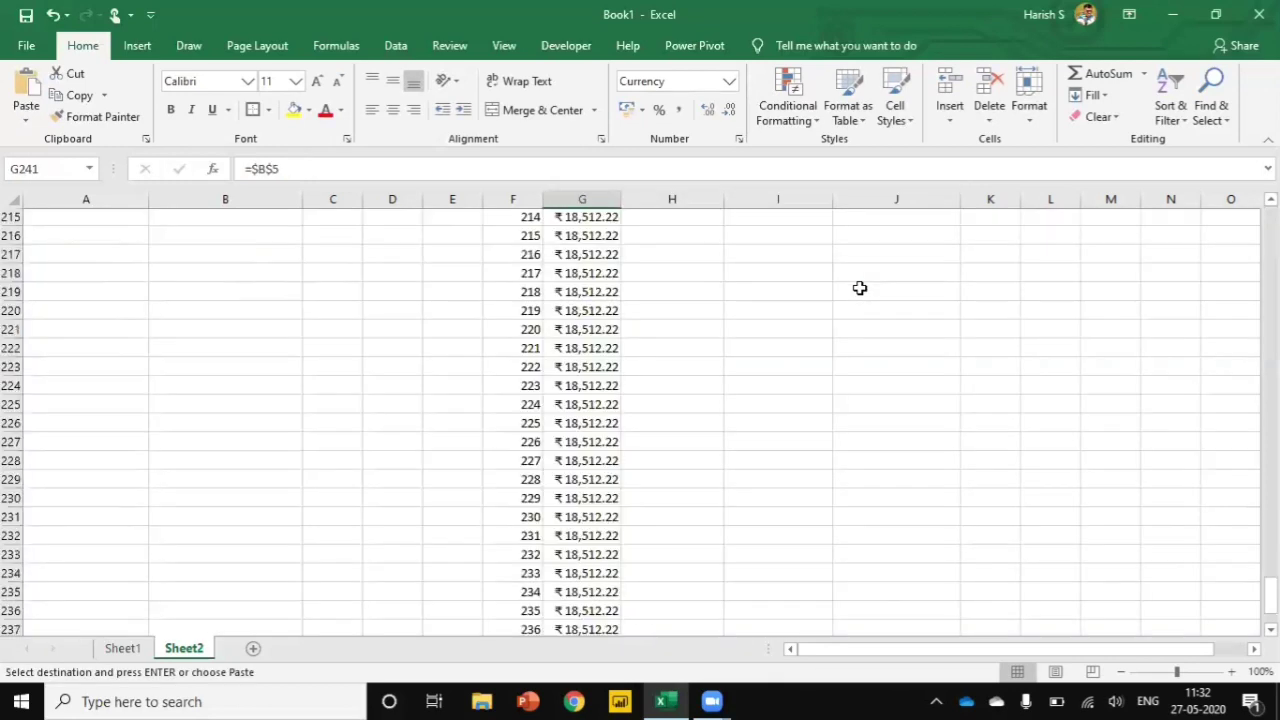
pyautogui.press('Right')
pyautogui.hotkey('shift', 'Right')
pyautogui.hotkey('shift', 'Right')
pyautogui.hotkey('ctrl', 'shift', 'Up')
pyautogui.hotkey('shift', 'Down')
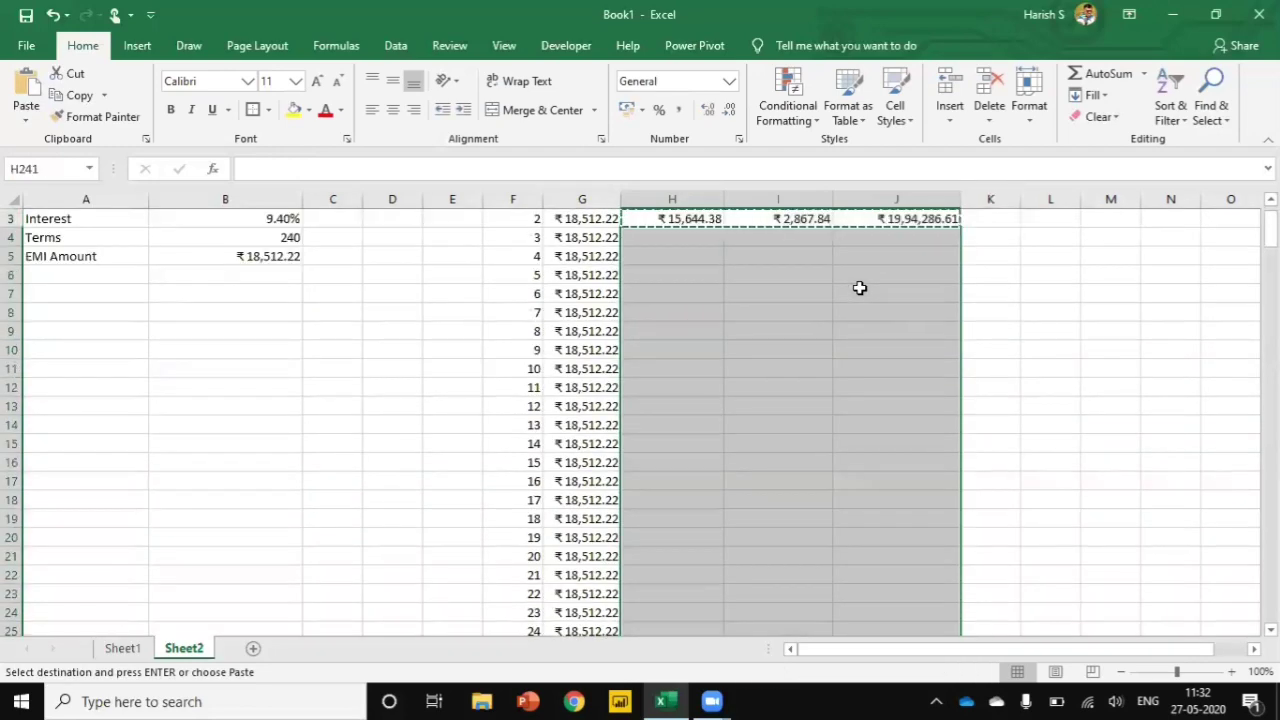
pyautogui.hotkey('ctrl', 'v')
pyautogui.press('Escape')
# Check the filled schedule from its first rows down to the last month's outstanding balance in J241
pyautogui.hotkey('ctrl', 'Up')
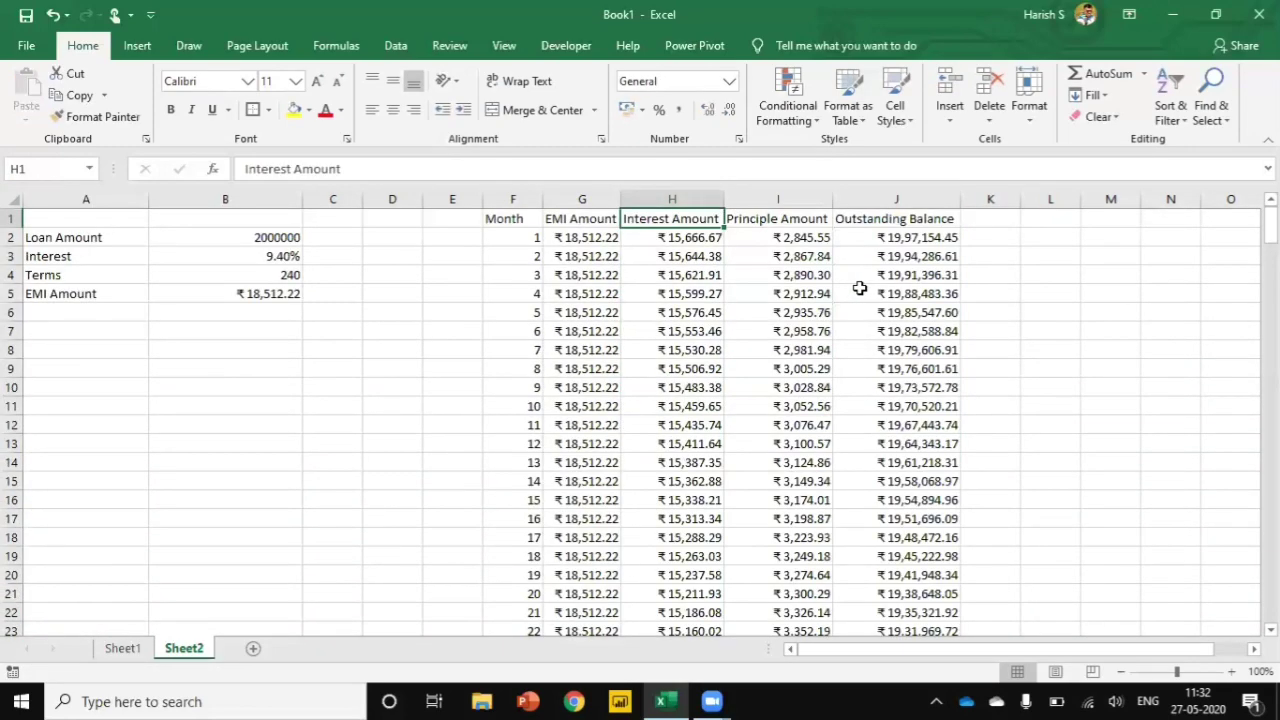
pyautogui.hotkey('ctrl', 'Down')
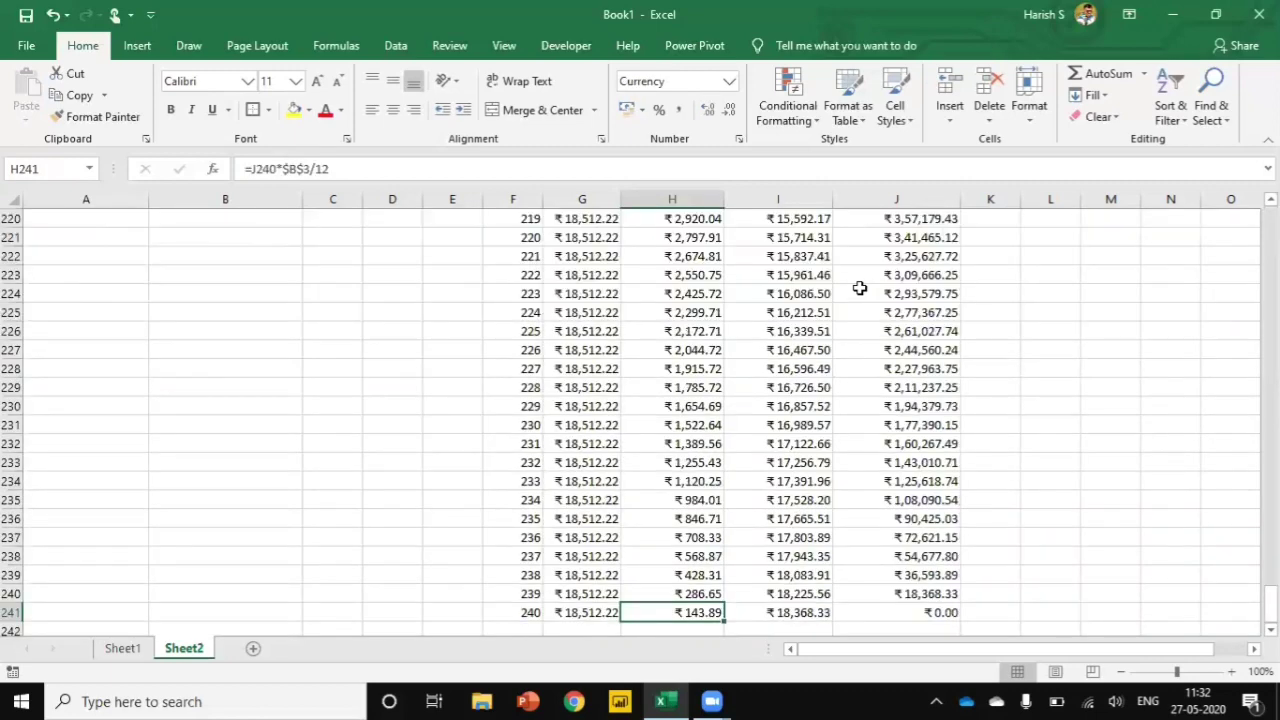
pyautogui.press('Right')
pyautogui.press('Right')
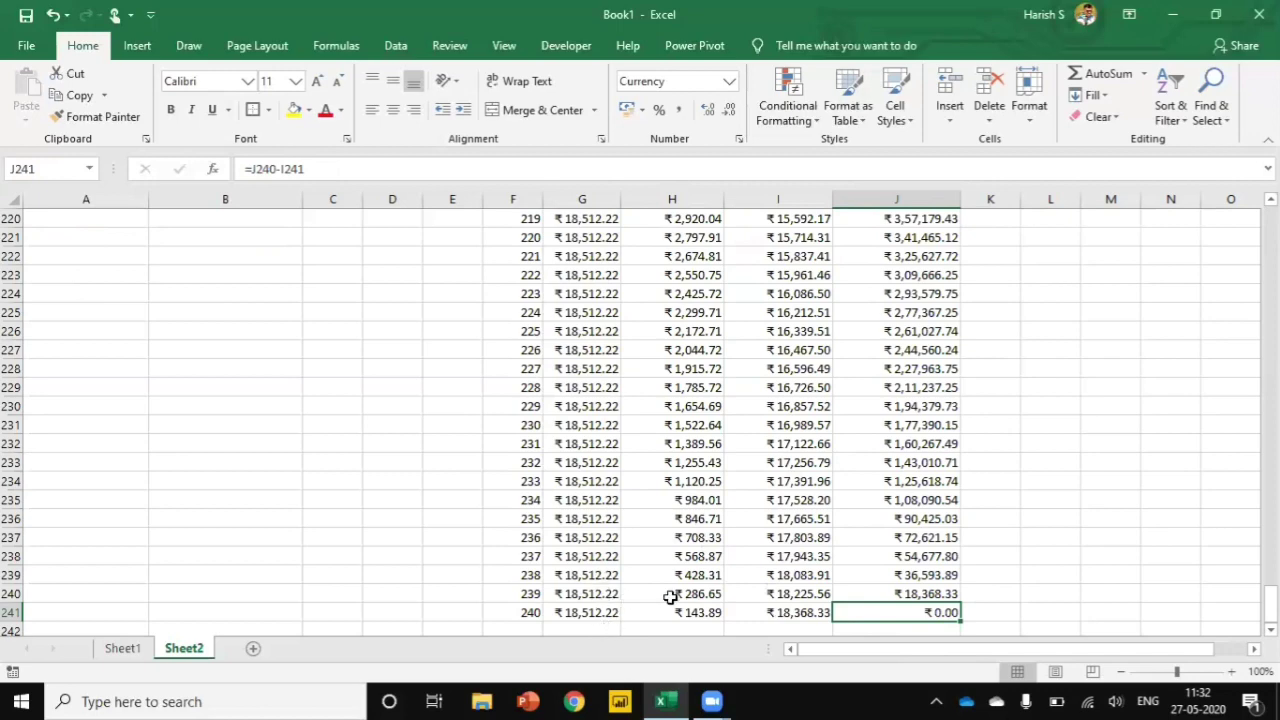
# Total the EMI payments in G243 with =SUM(G2:G241)
pyautogui.click(581, 627)
pyautogui.press('Down')
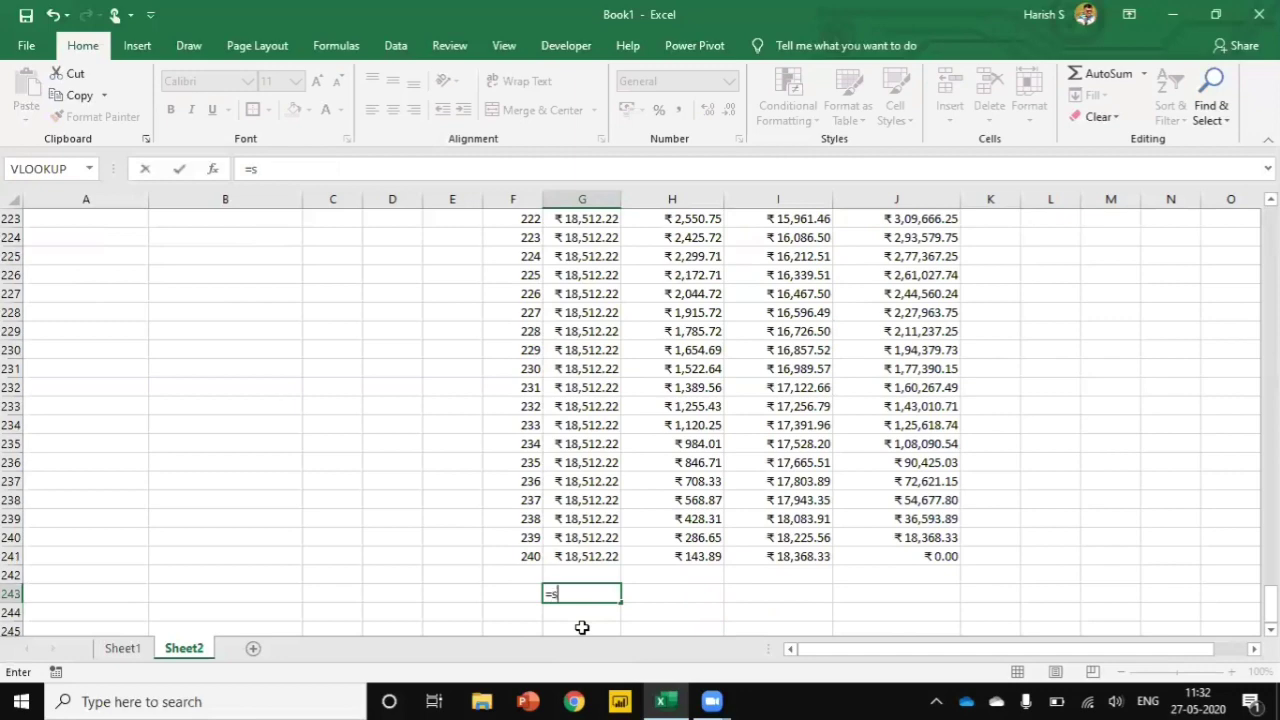
pyautogui.write('um')
pyautogui.press('Tab')
pyautogui.press('Up')
pyautogui.press('Up')
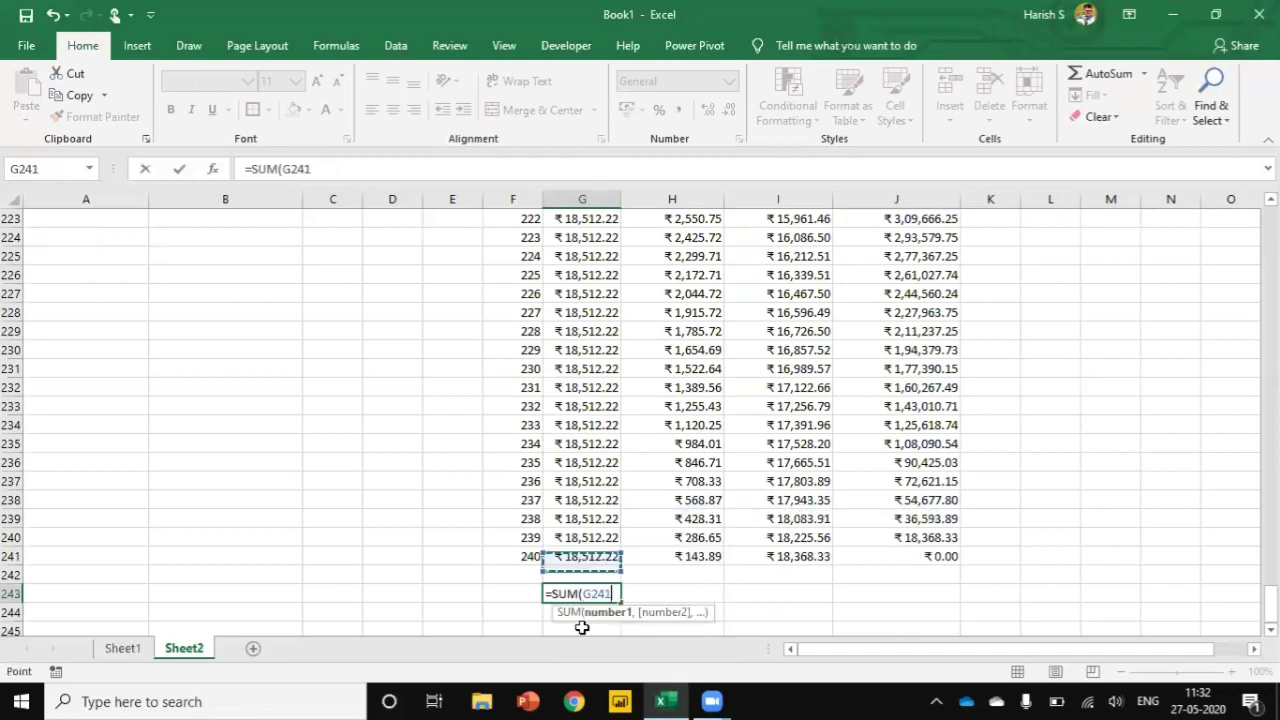
pyautogui.hotkey('ctrl', 'shift', 'Up')
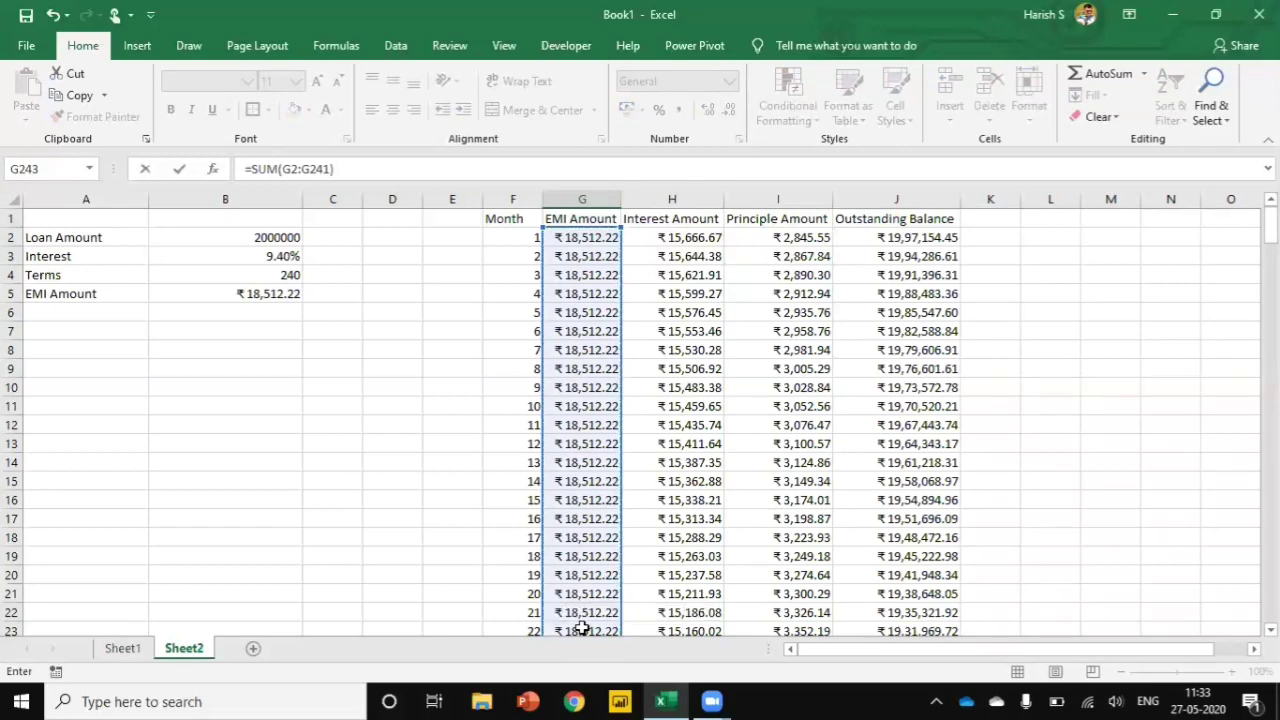
pyautogui.press('Return')
pyautogui.press('Up')
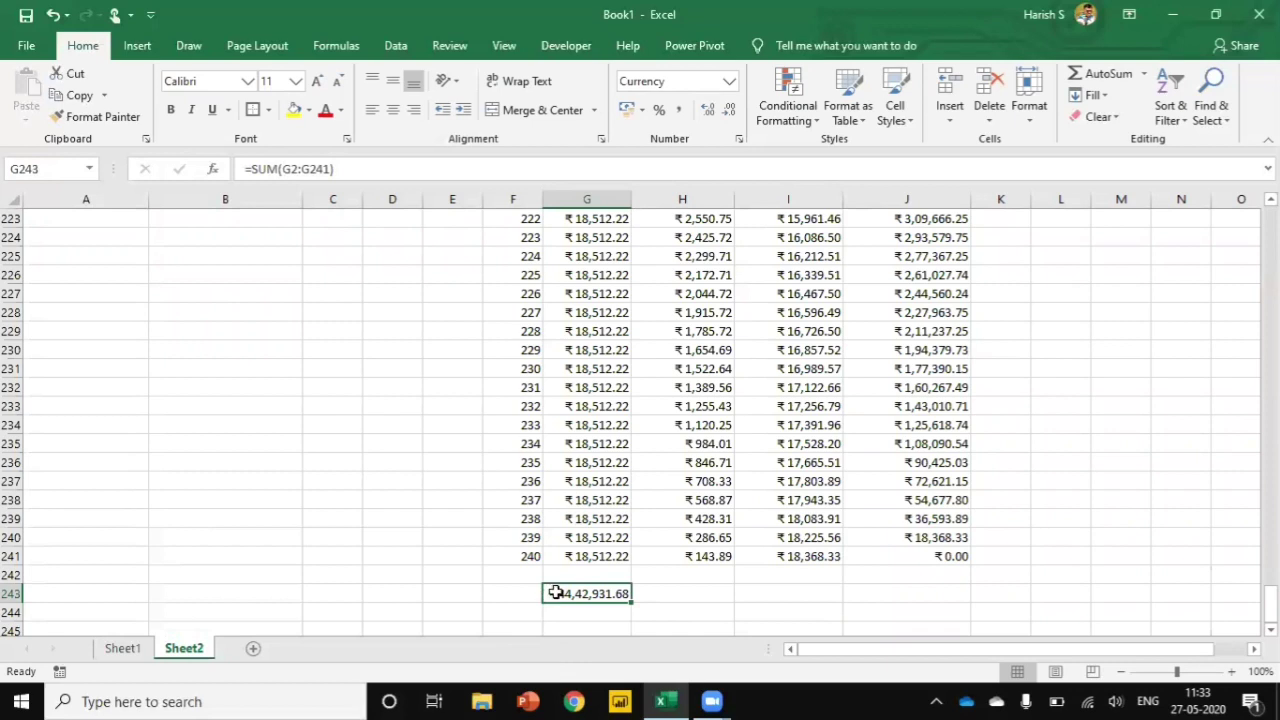
# Copy the EMI total formula from G243 into H243 and I243 to total the interest and principal columns
pyautogui.hotkey('ctrl', 'c')
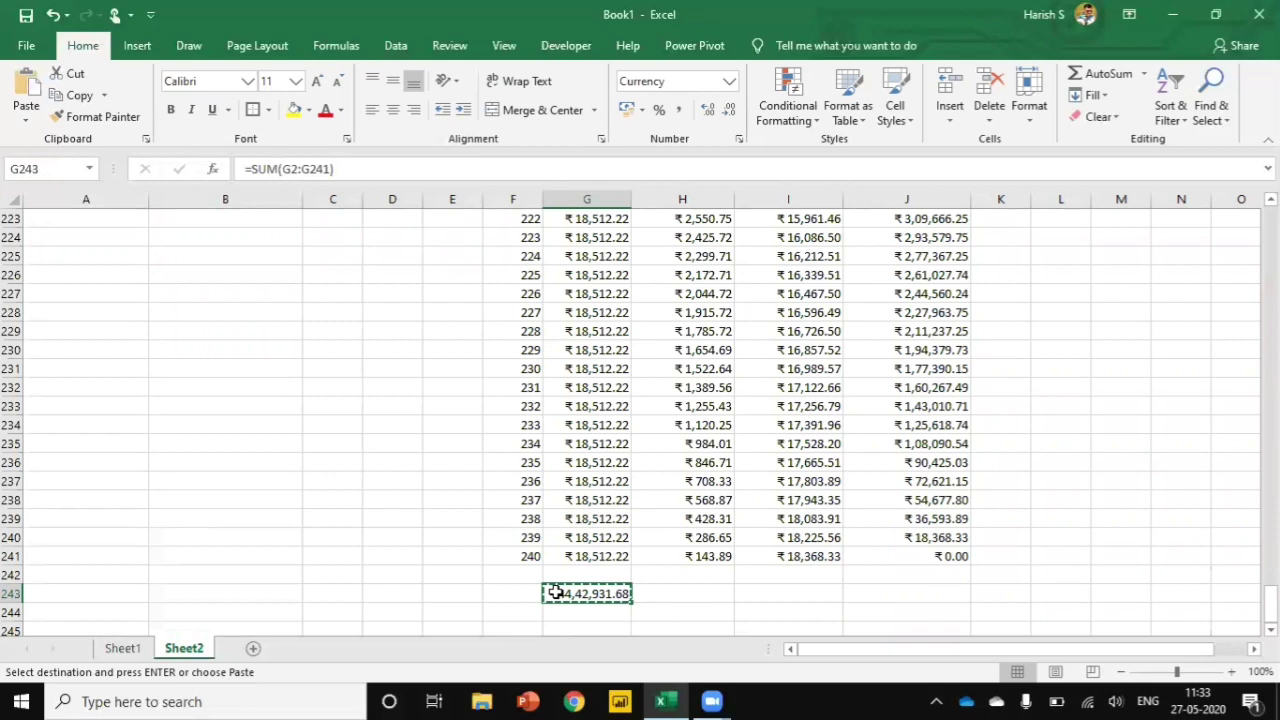
pyautogui.press('Right')
pyautogui.hotkey('ctrl', 'v')
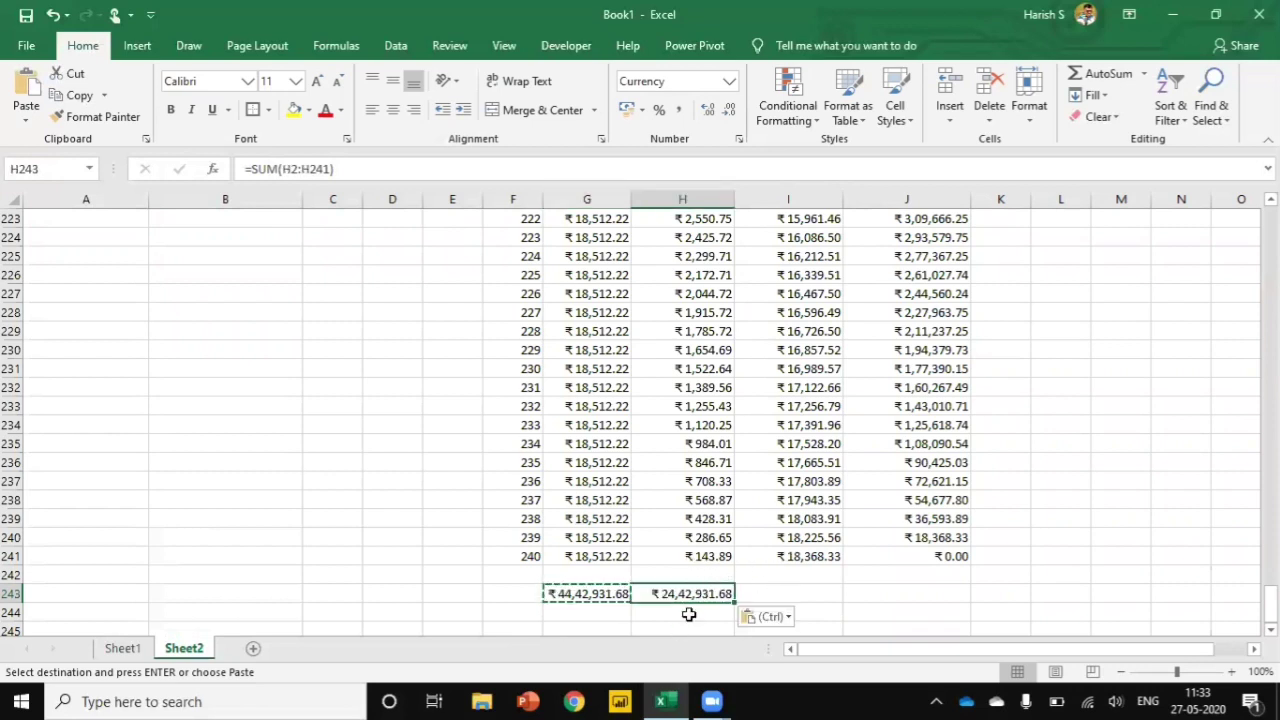
pyautogui.press('ctrl')
pyautogui.press('Escape')
pyautogui.press('Right')
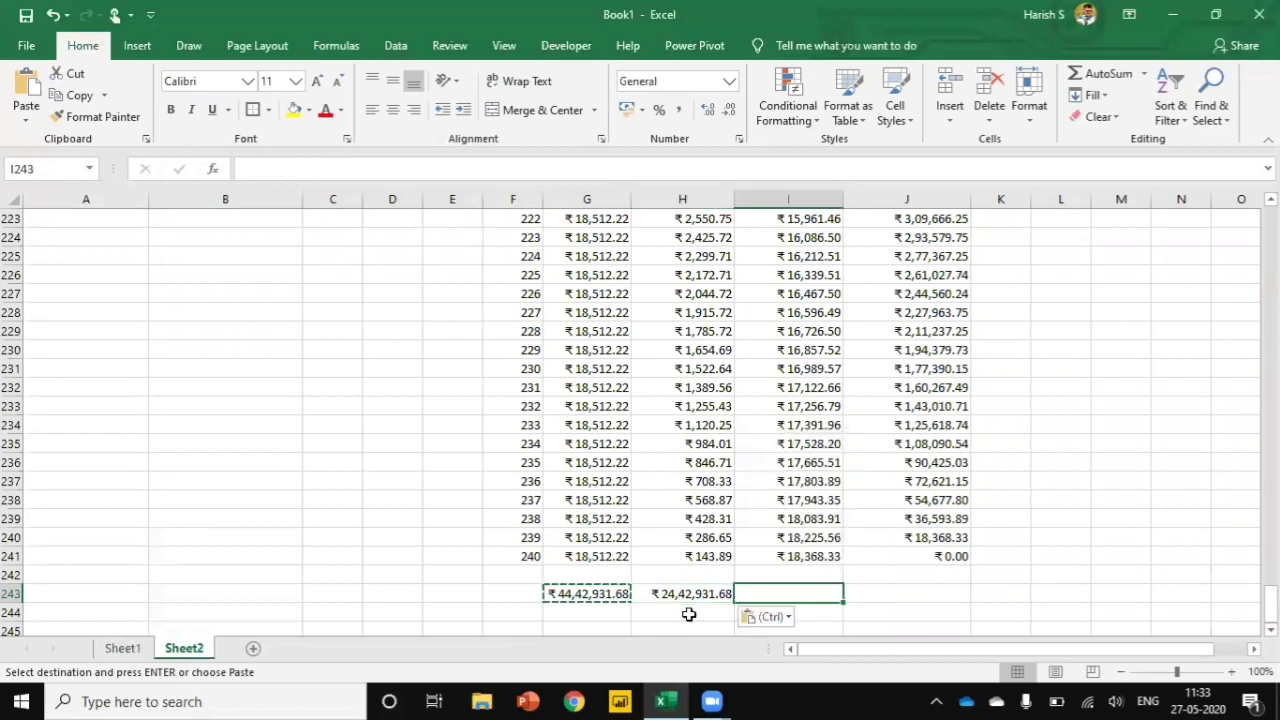
pyautogui.hotkey('ctrl', 'v')
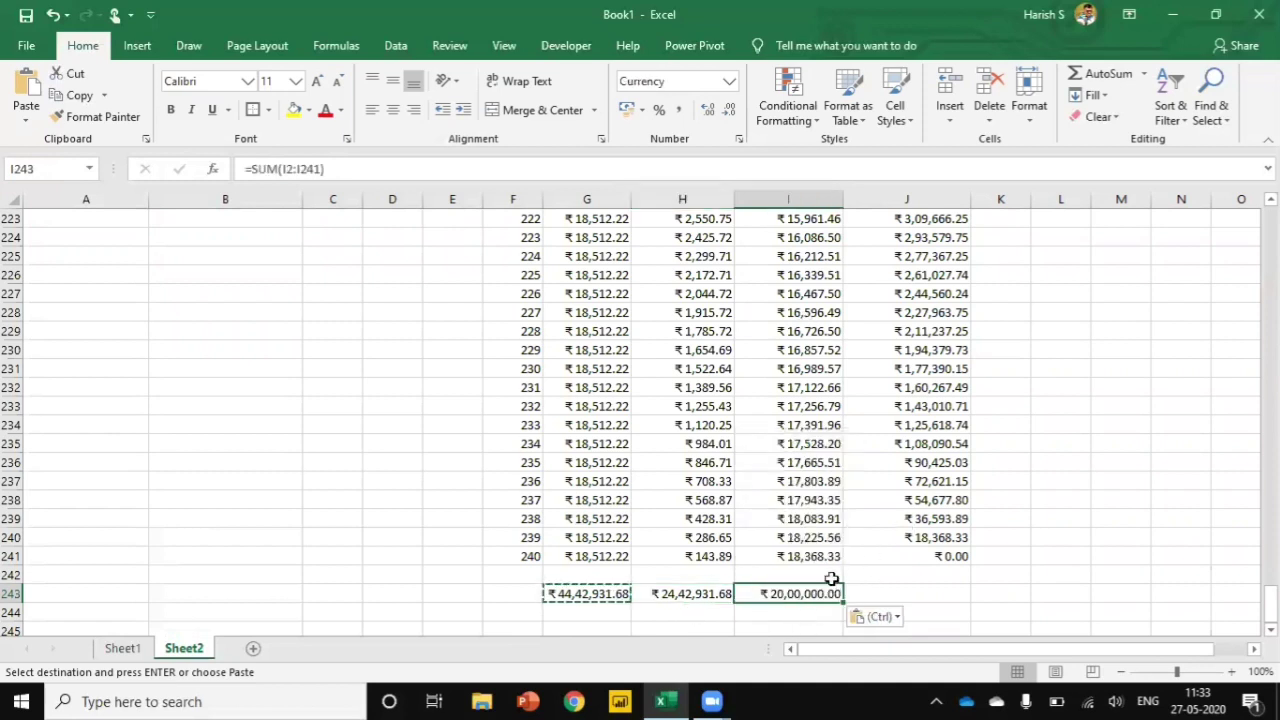
pyautogui.press('Escape')
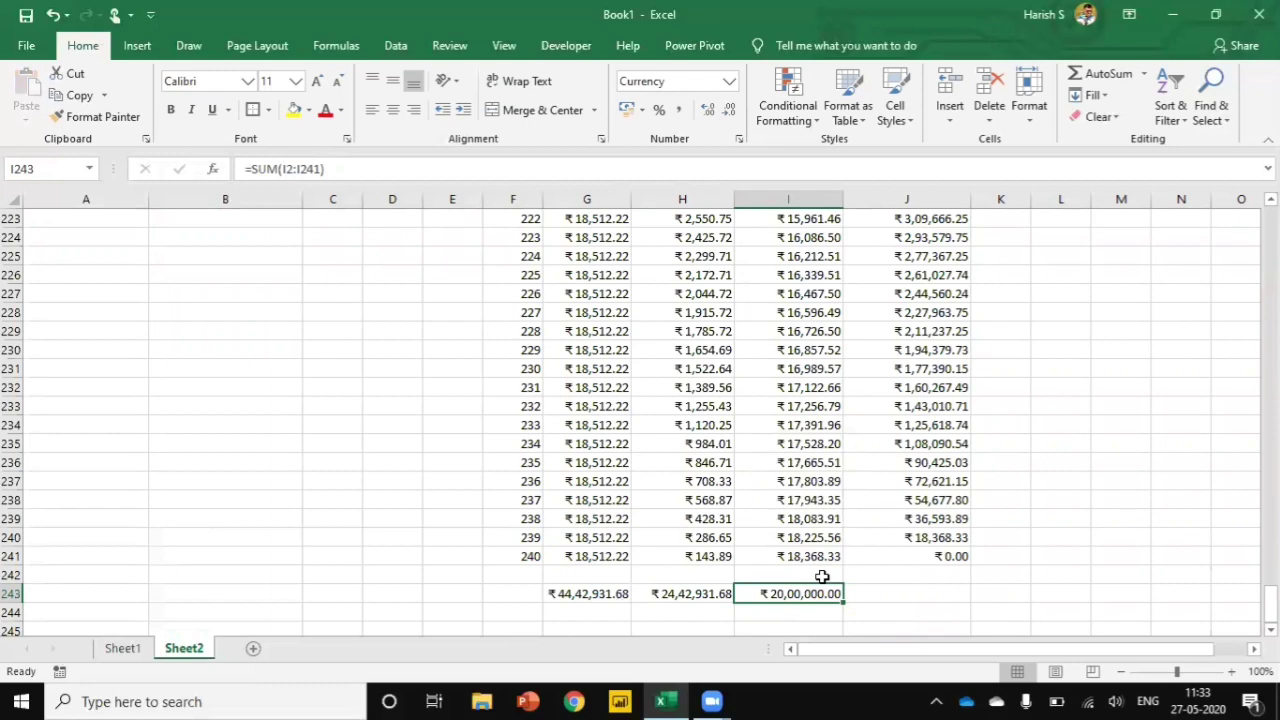
# Fill the first year's months 1 to 12 in F2:F13 with yellow
pyautogui.hotkey('ctrl', 'Home')
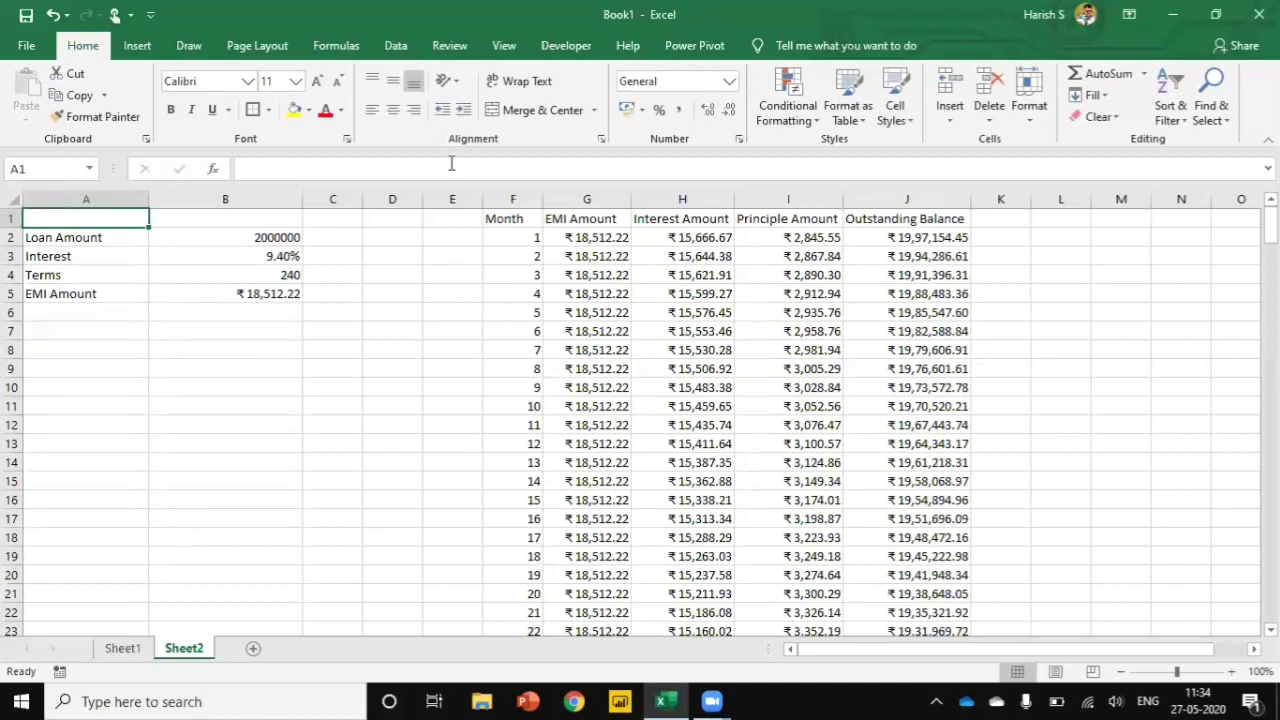
pyautogui.moveTo(519, 232); pyautogui.dragTo(522, 440)
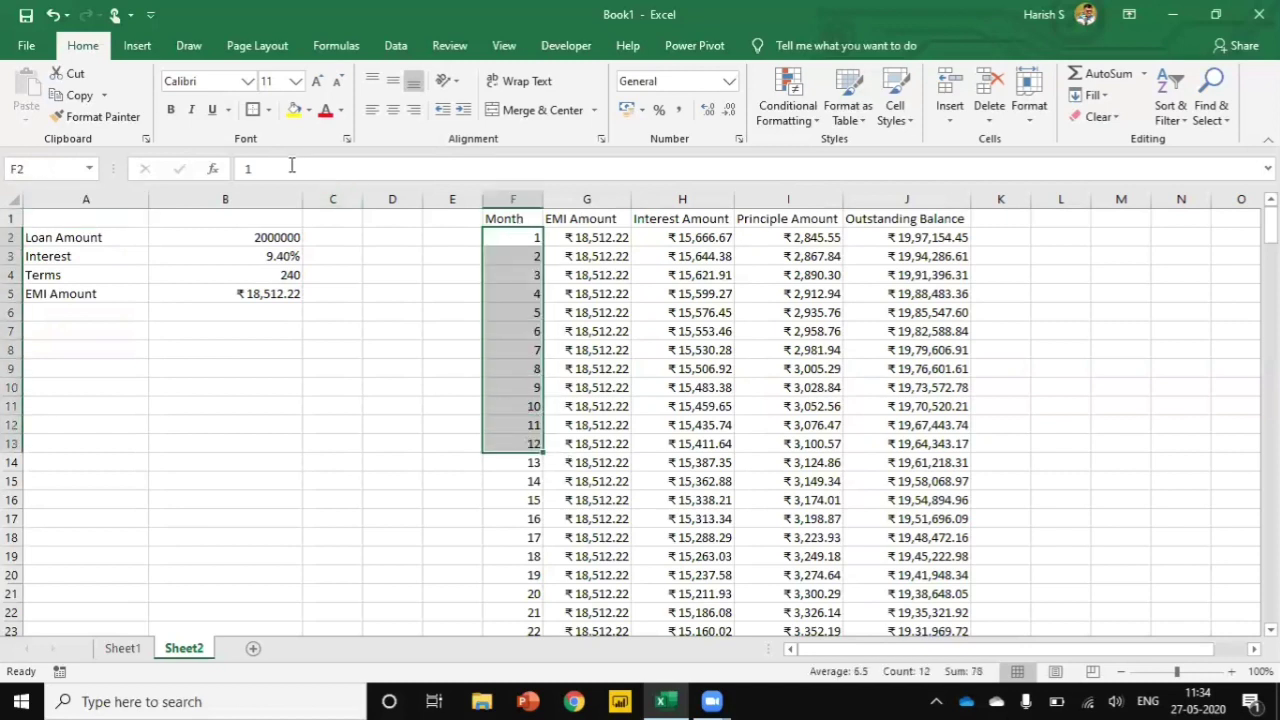
pyautogui.click(294, 110)
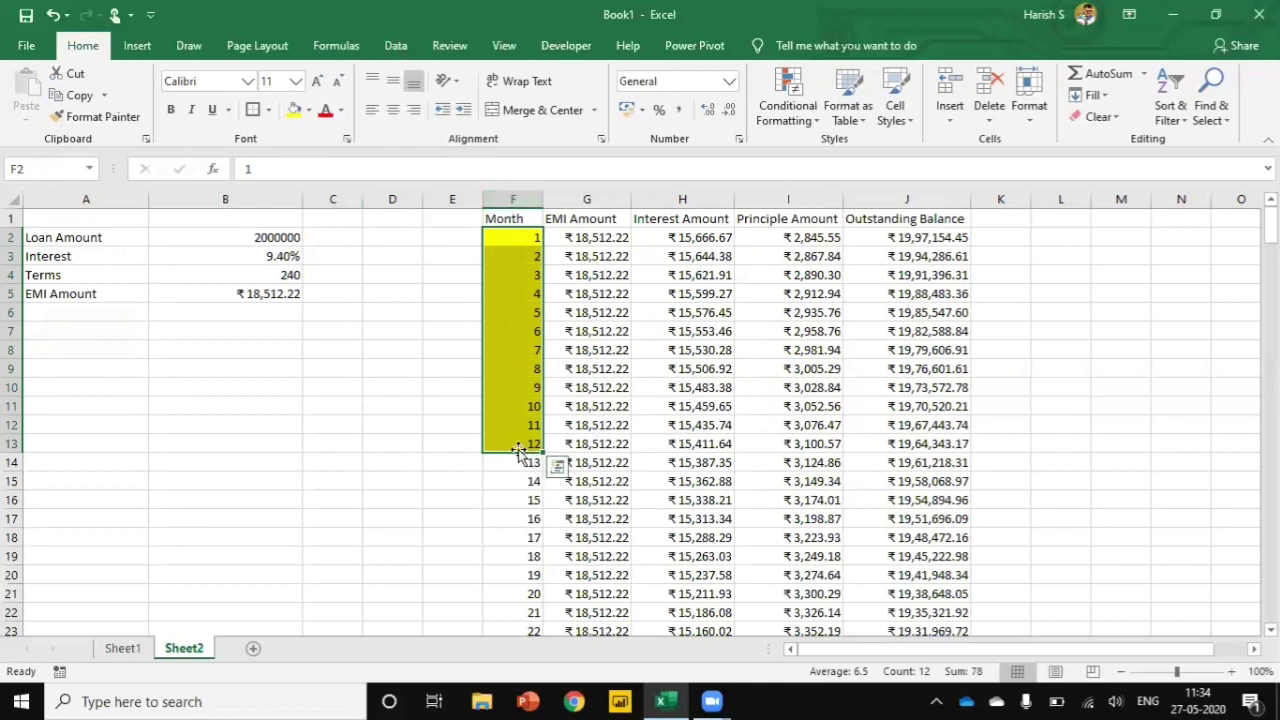
pyautogui.click(931, 443)
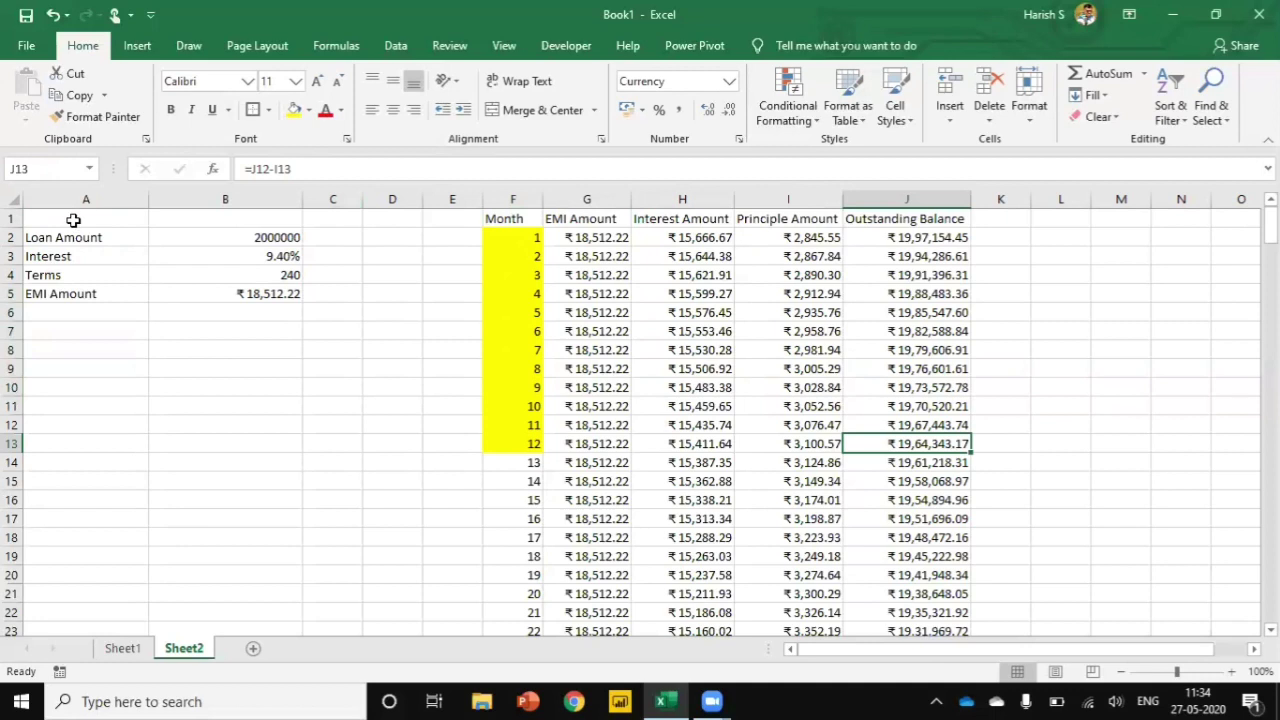
# Copy the loan details block A1:B7 to a second block starting at A11
pyautogui.moveTo(73, 220); pyautogui.dragTo(271, 320)
pyautogui.hotkey('ctrl', 'c')
pyautogui.press('Down')
pyautogui.press('Down')
pyautogui.press('Down')
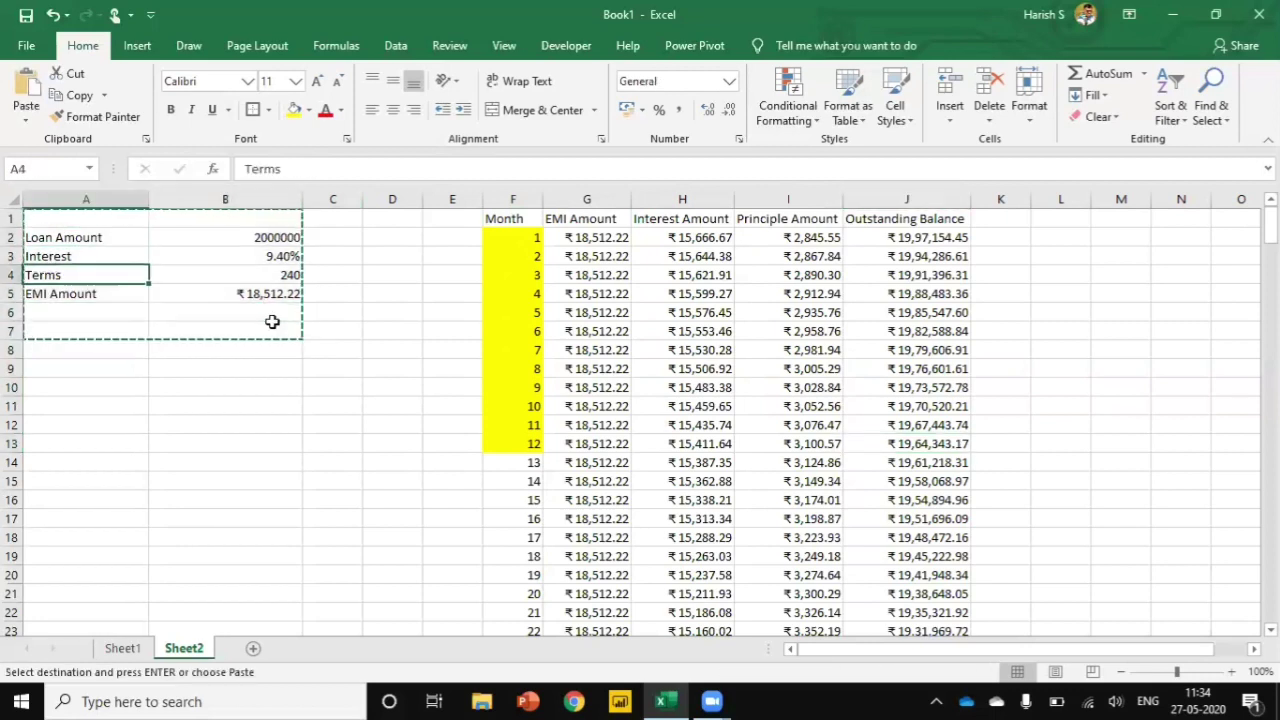
pyautogui.press('Down')
pyautogui.press('Down')
pyautogui.press('Down')
pyautogui.press('Down')
pyautogui.press('Down')
pyautogui.press('Down')
pyautogui.press('Down')
pyautogui.hotkey('ctrl', 'v')
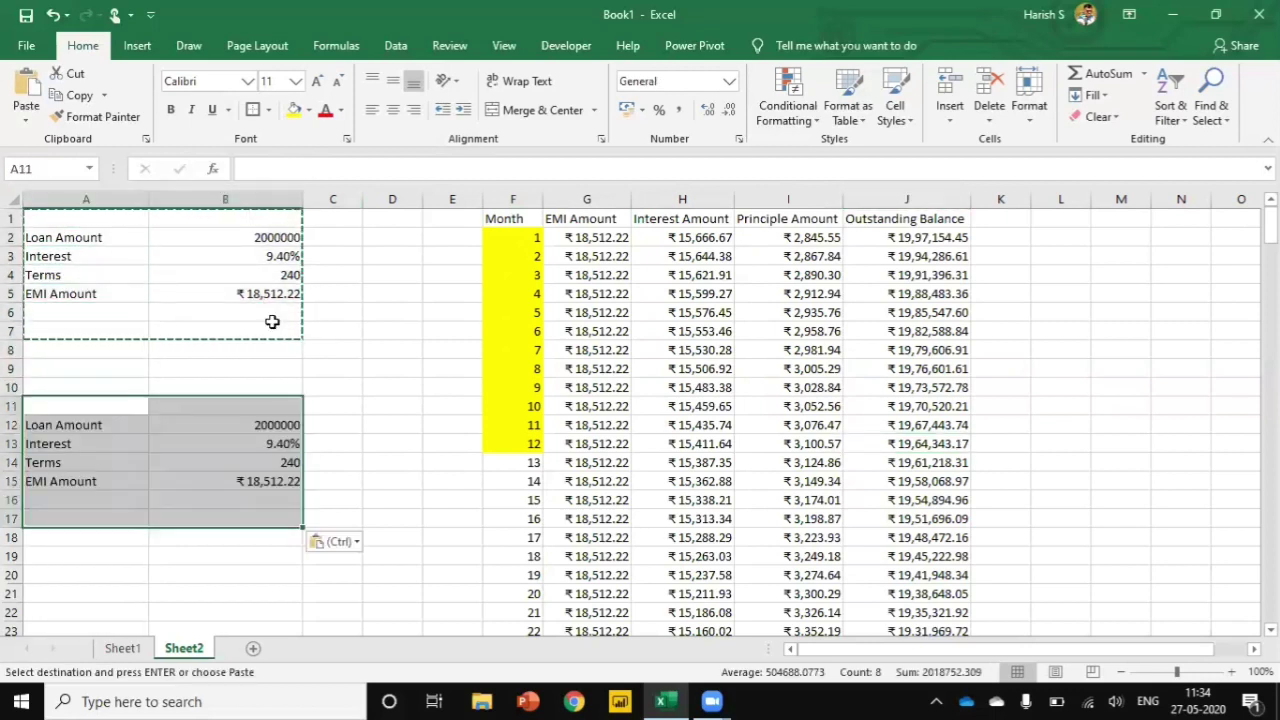
pyautogui.press('Down')
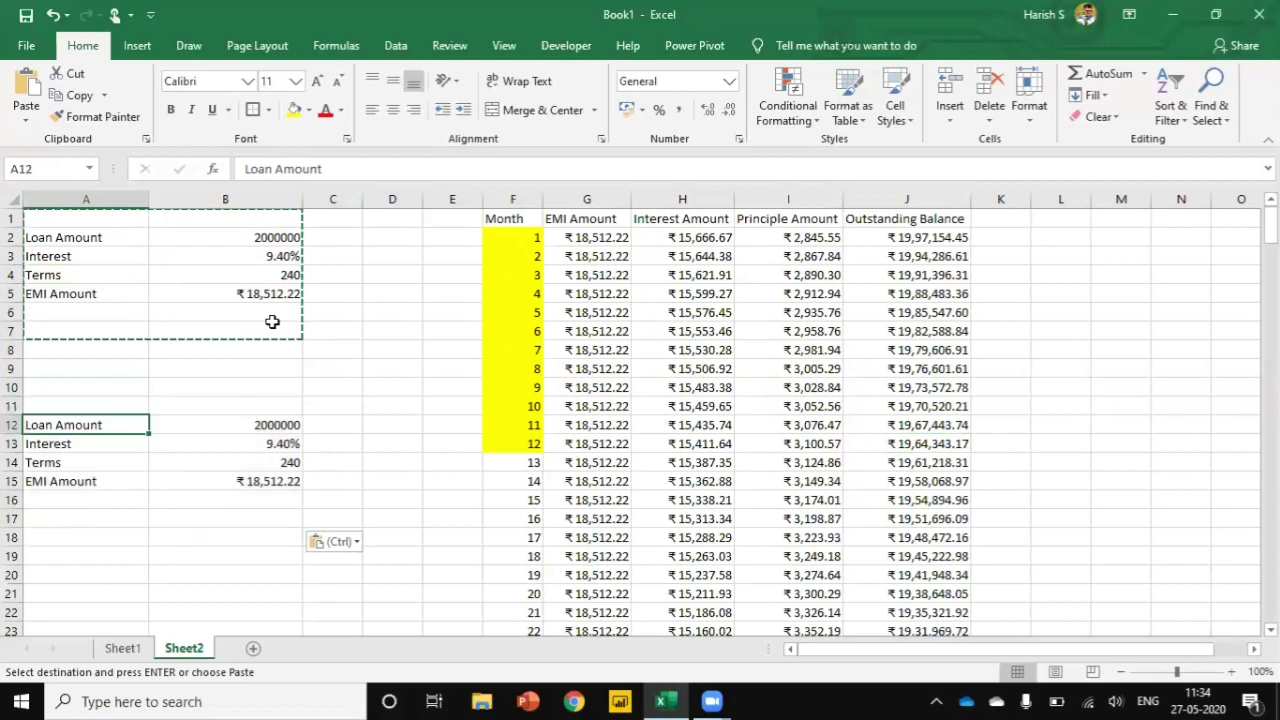
# Paste month 12's outstanding balance from J13 as a value into the copied block's loan amount in B12
pyautogui.click(920, 444)
pyautogui.hotkey('ctrl', 'c')
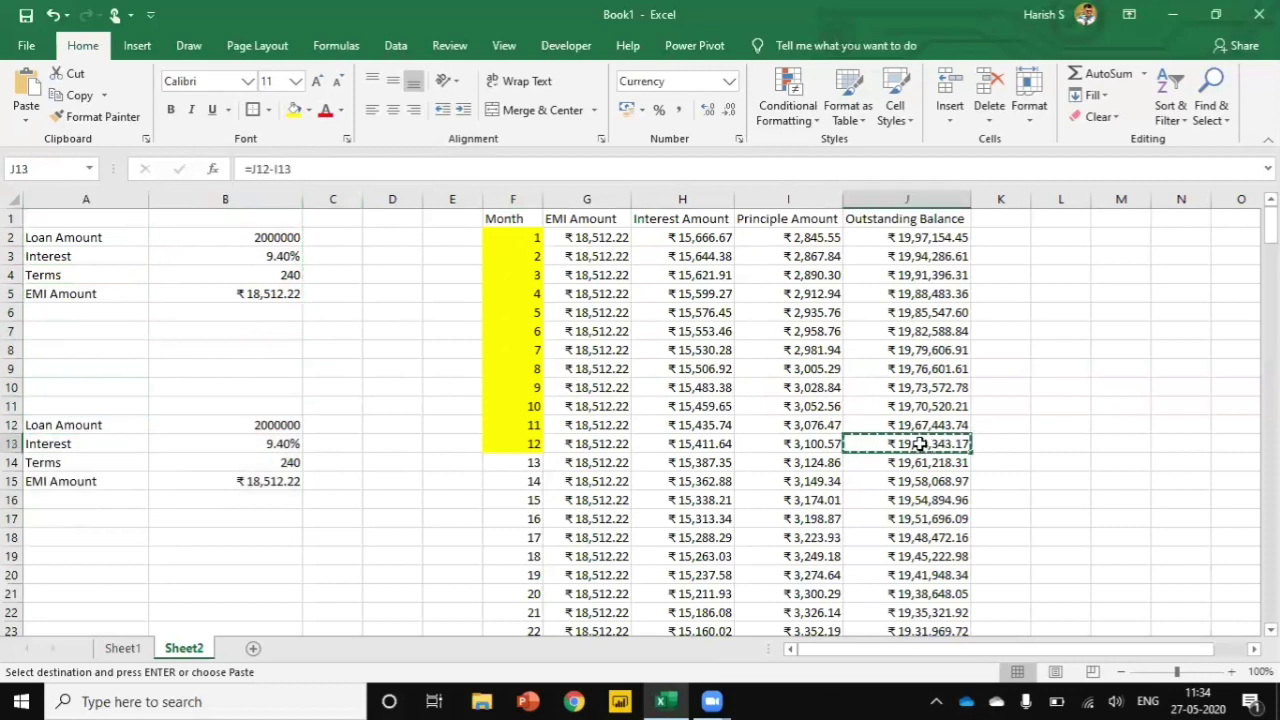
pyautogui.click(267, 425)
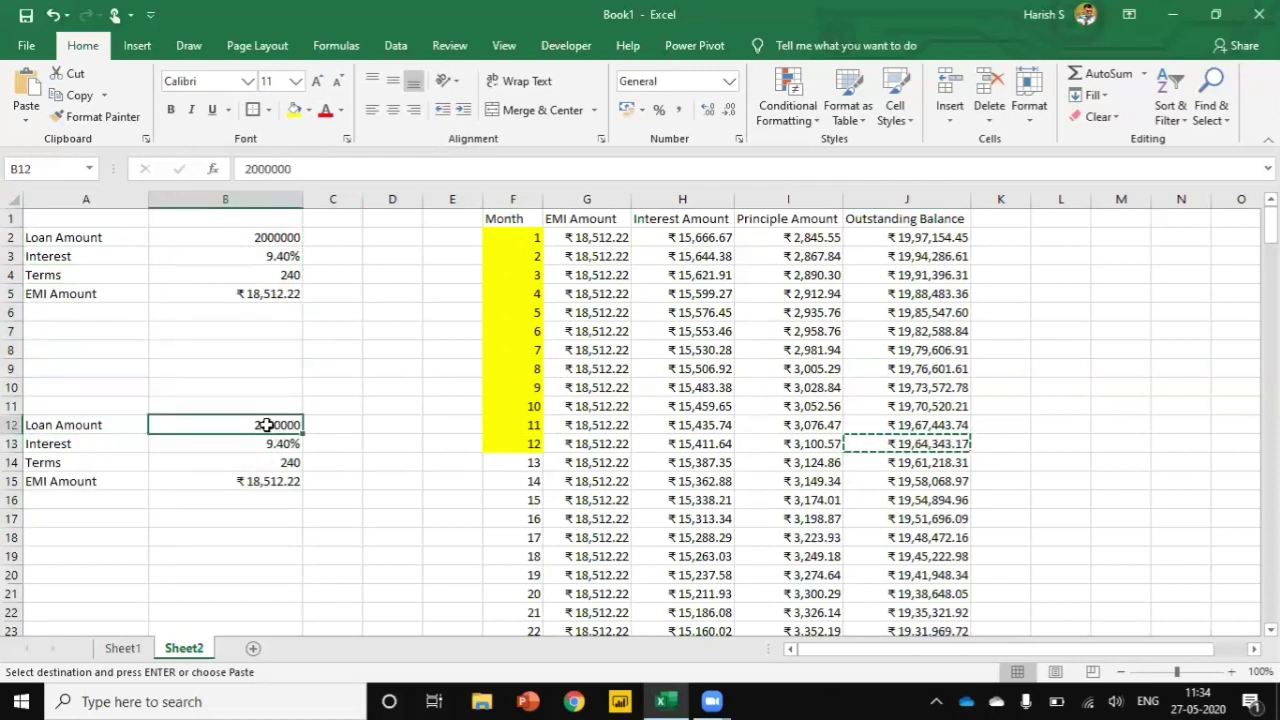
pyautogui.rightClick(300, 432)
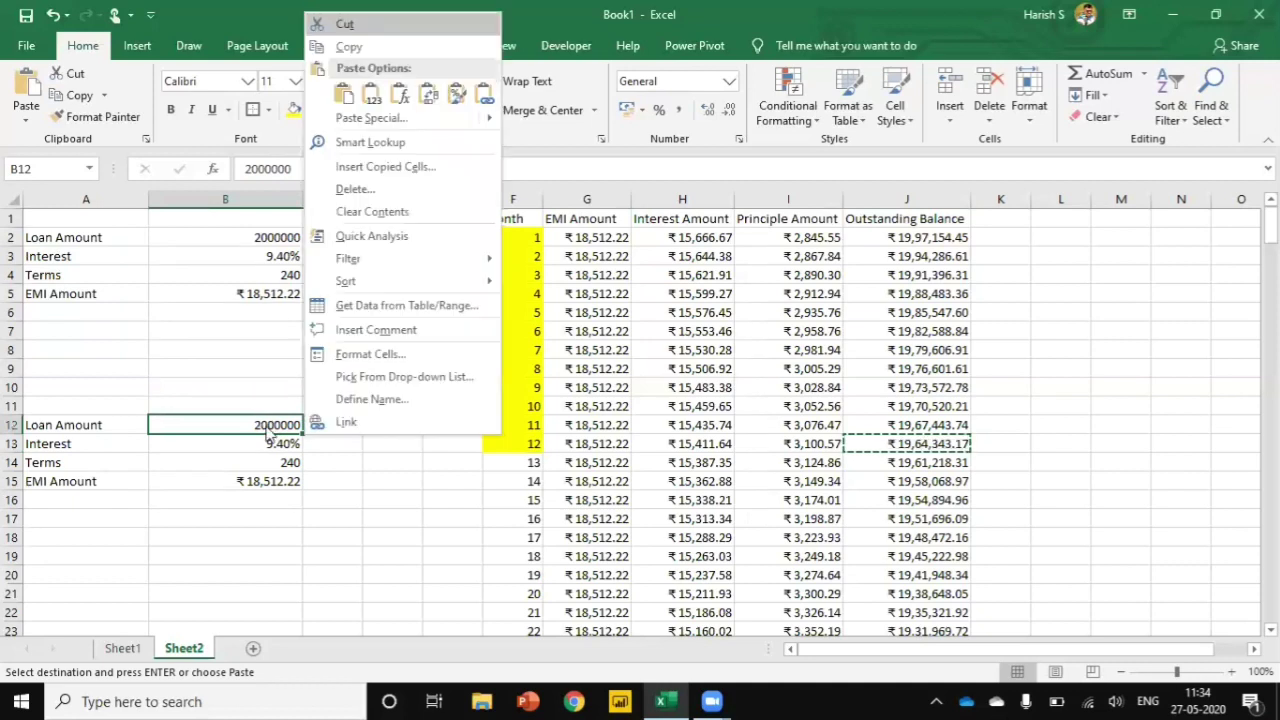
pyautogui.click(372, 97)
# Set the terms of the second loan block in B14 to 228
pyautogui.click(273, 463)
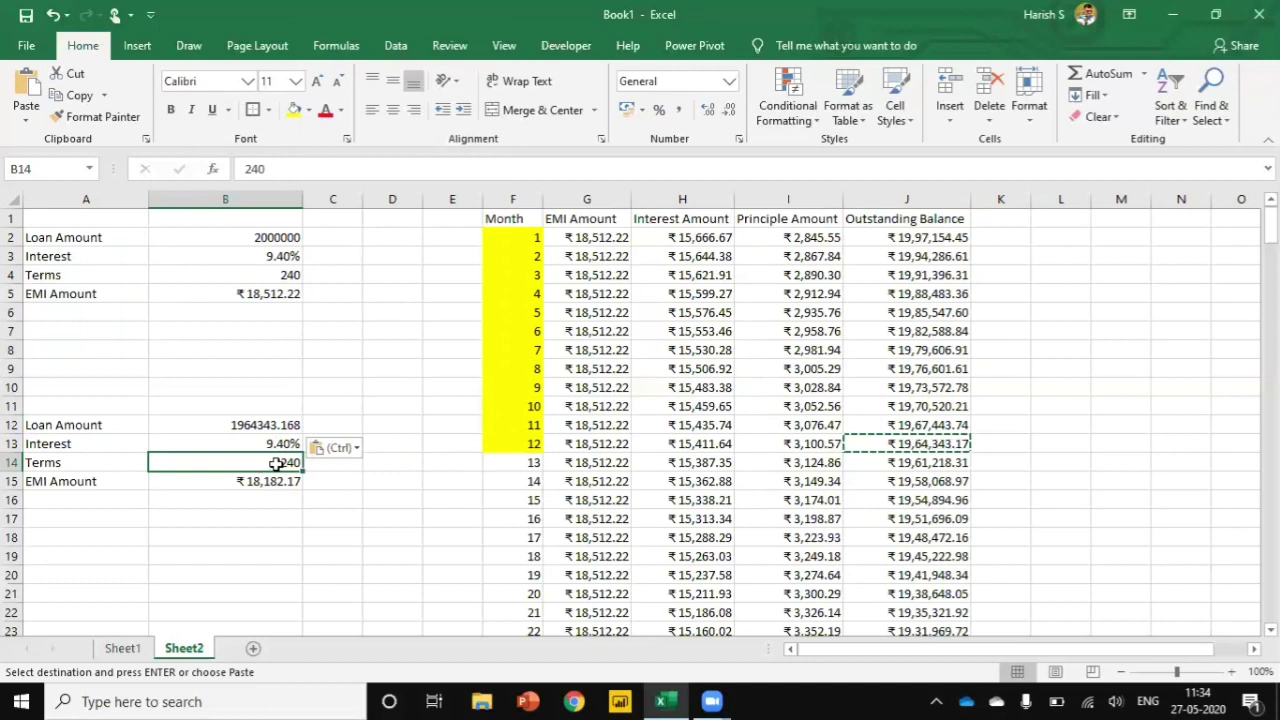
pyautogui.press('Escape')
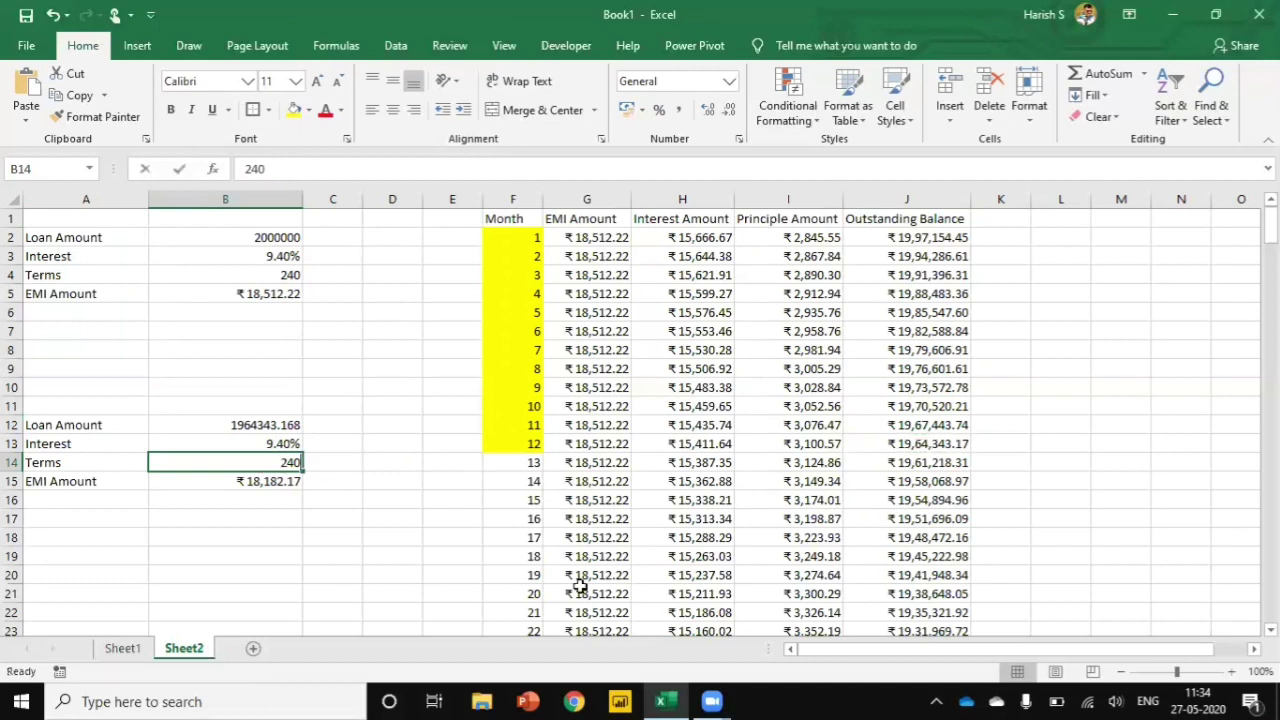
pyautogui.write('228')
pyautogui.press('Up')
# Change the second block's loan amount in B12 to 1664343.1681868 and check its EMI formula in B15
pyautogui.press('Up')
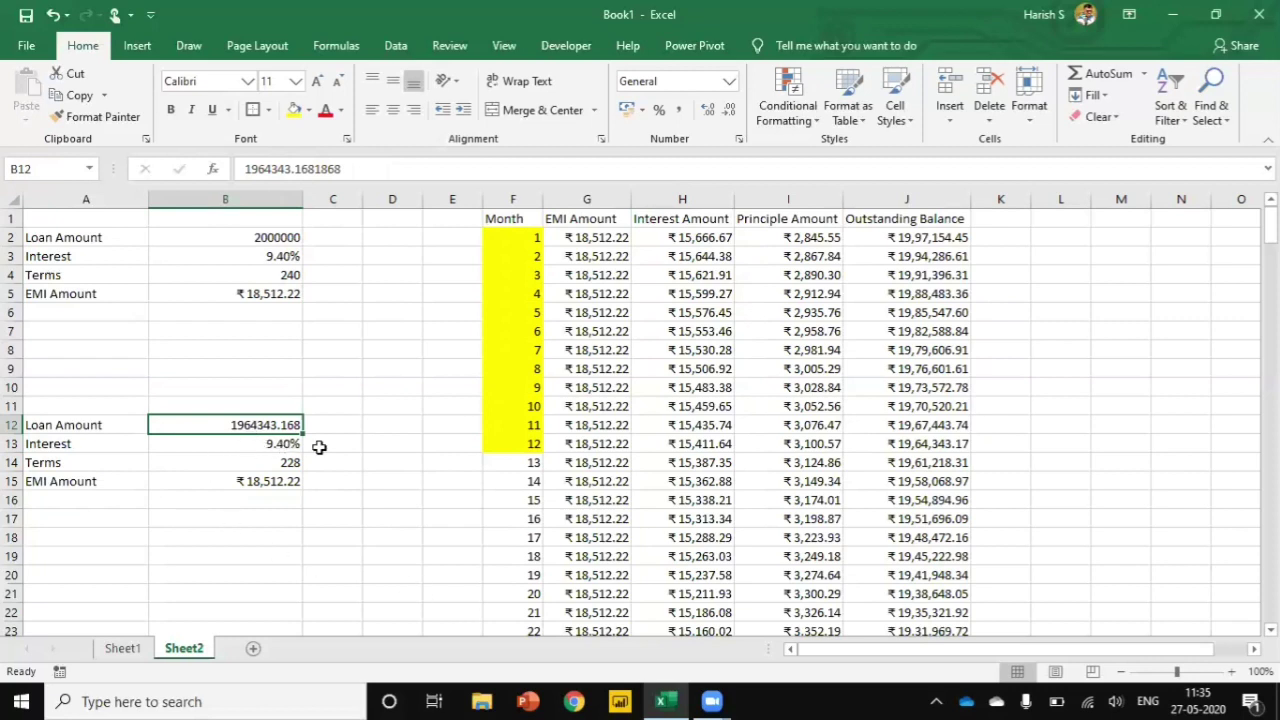
pyautogui.press('F2')
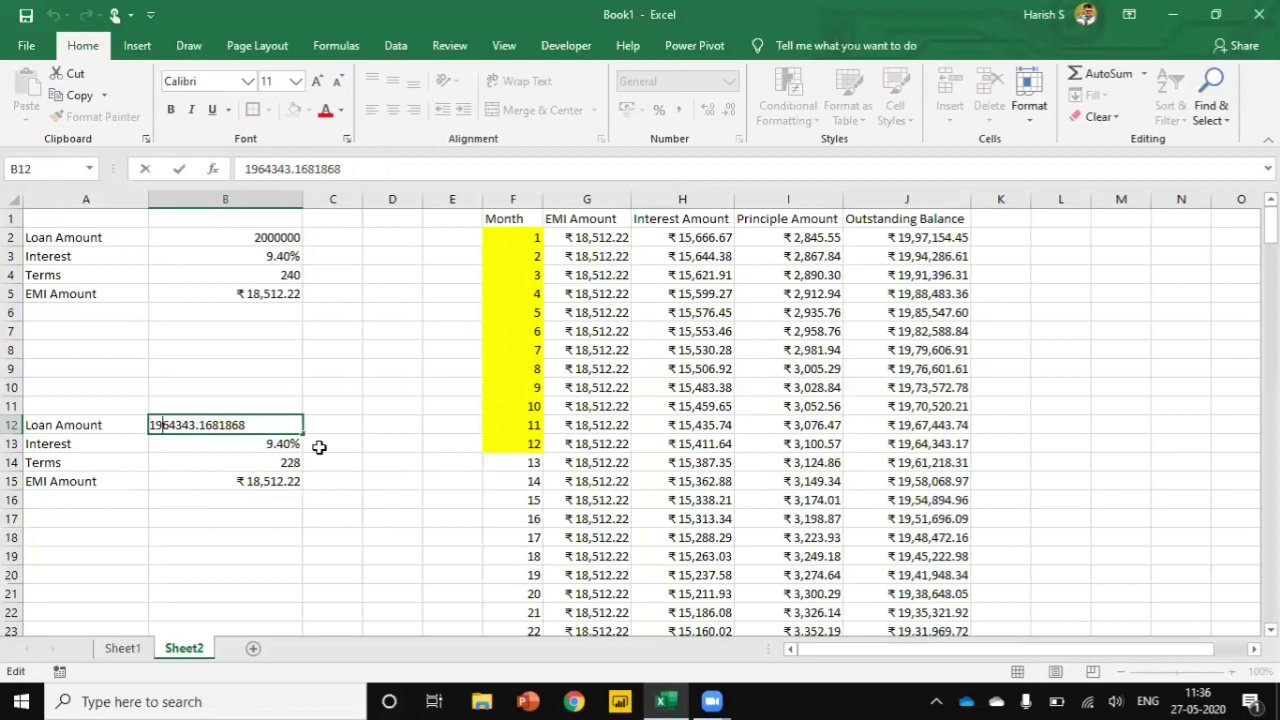
pyautogui.press('BackSpace')
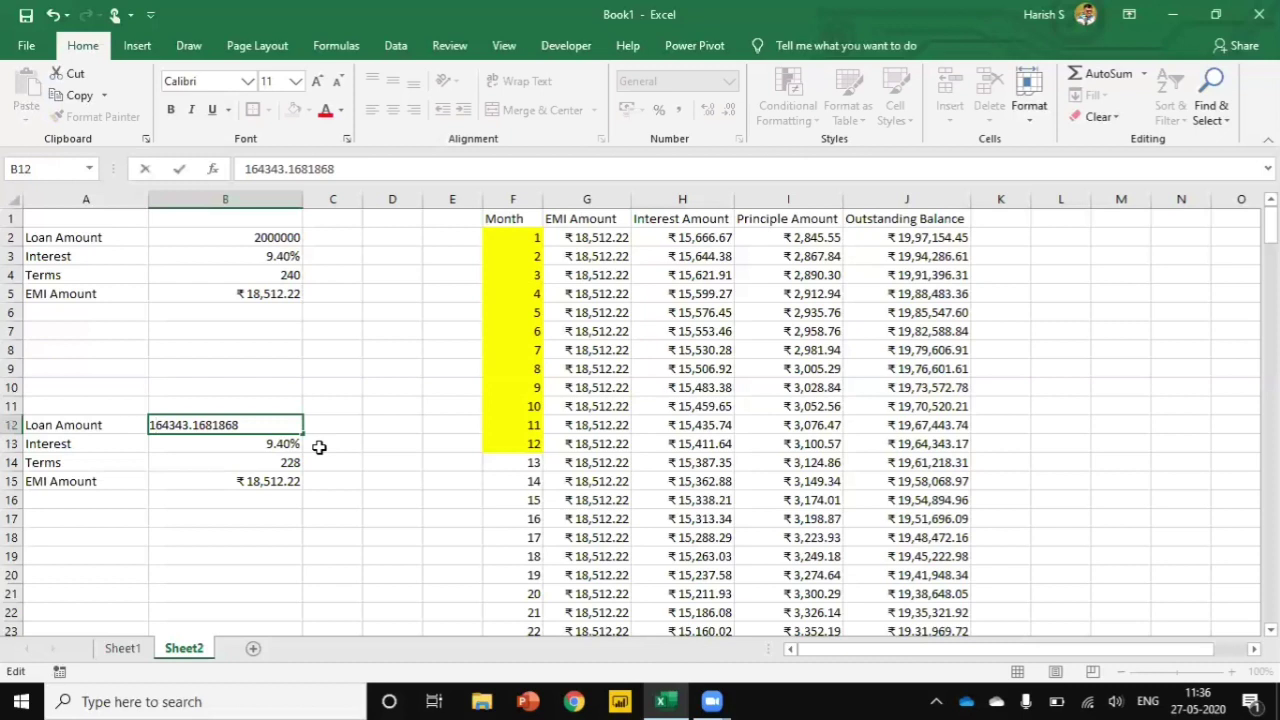
pyautogui.write('6')
pyautogui.press('Return')
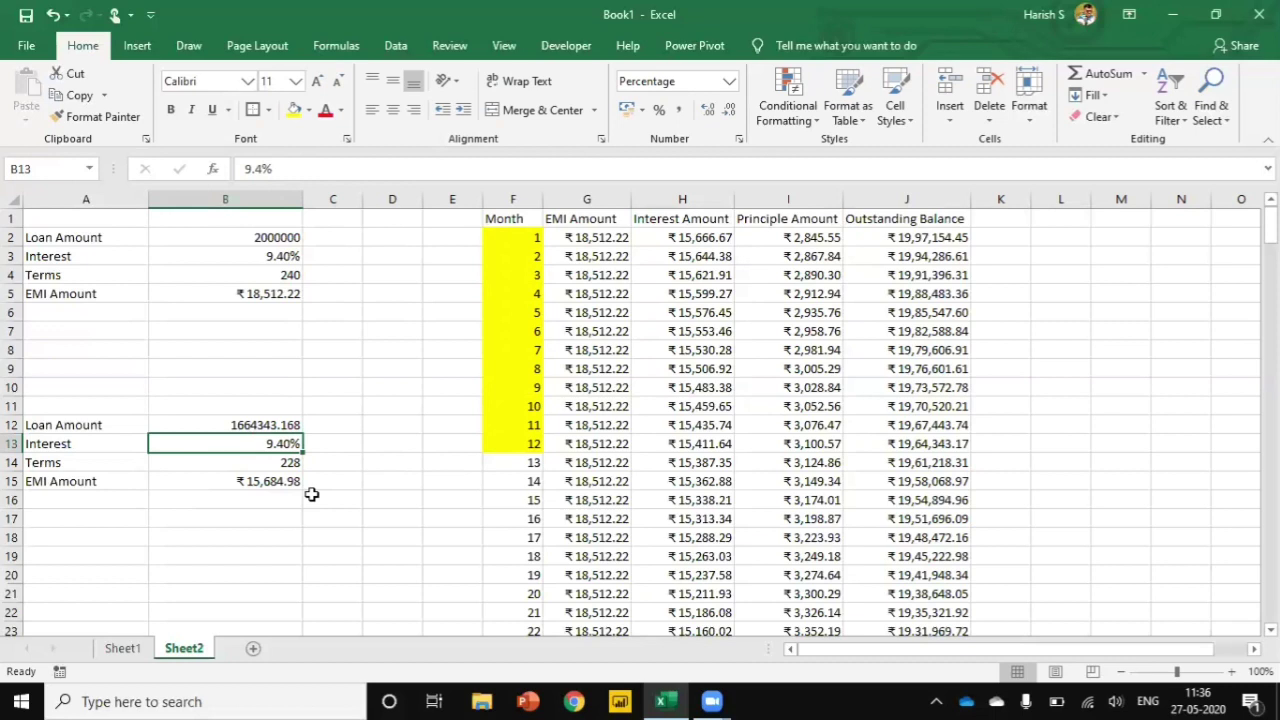
pyautogui.click(246, 479)
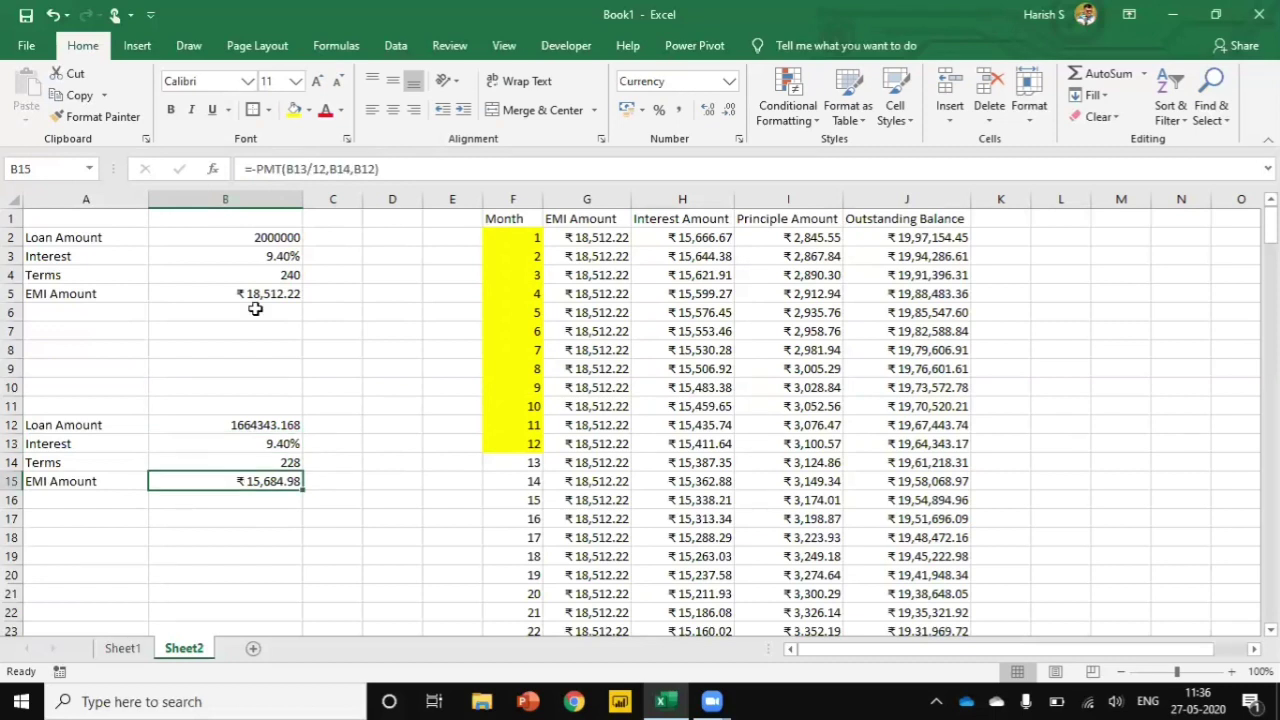
# Copy the second loan block A12:B15 to a third block starting at A20
pyautogui.press('Left')
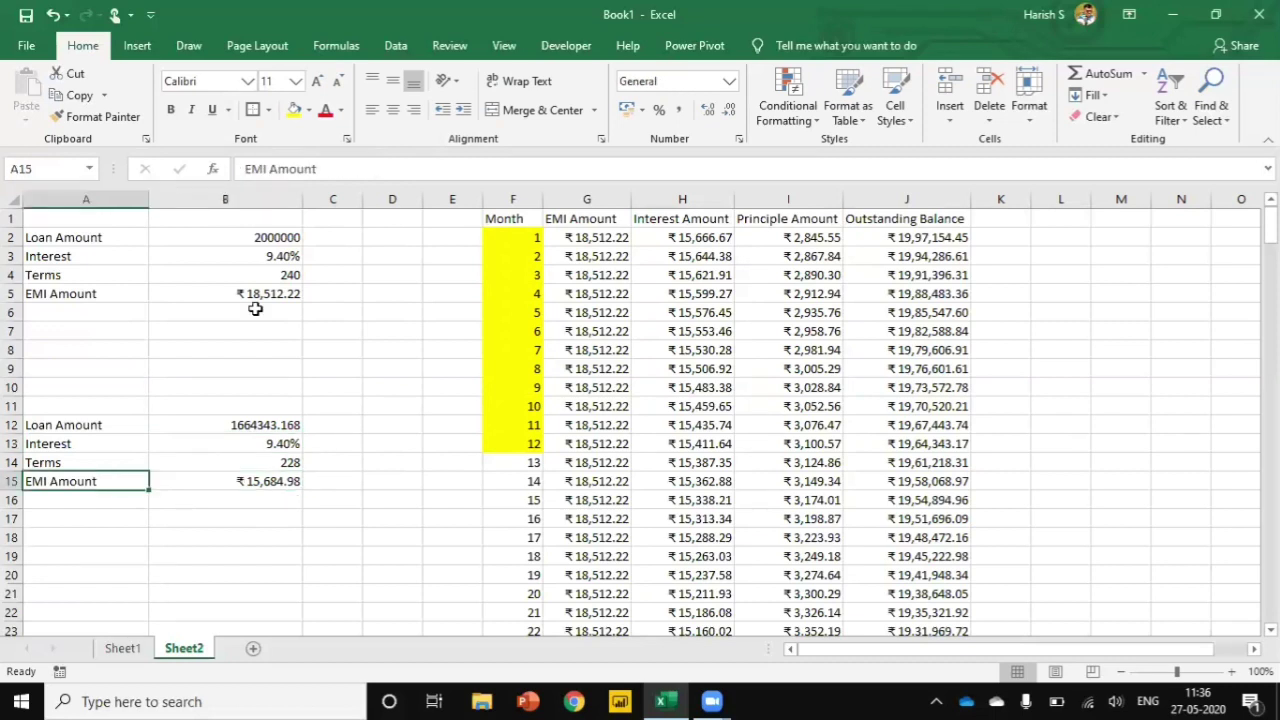
pyautogui.press('Up')
pyautogui.press('Up')
pyautogui.press('Up')
pyautogui.hotkey('ctrl', 'a')
pyautogui.hotkey('ctrl', 'c')
pyautogui.press('Down')
pyautogui.press('Down')
pyautogui.press('Down')
pyautogui.press('Down')
pyautogui.press('Down')
pyautogui.press('Down')
pyautogui.press('Down')
pyautogui.press('Down')
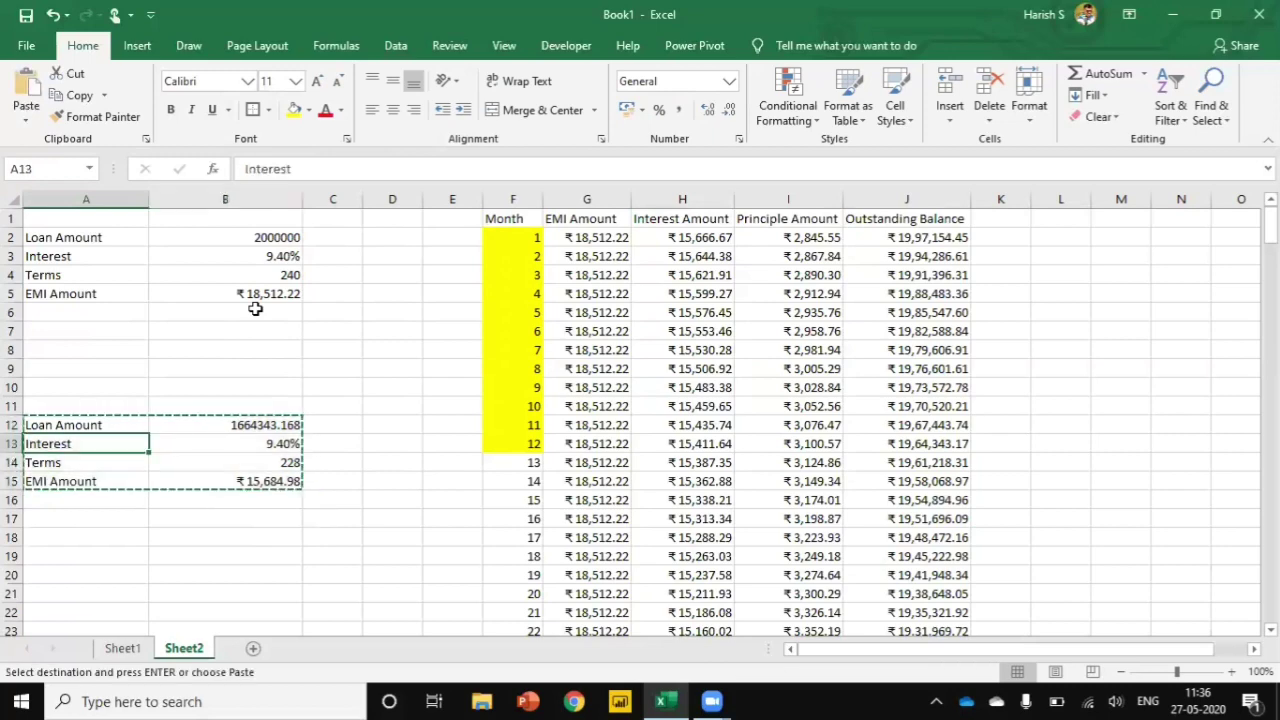
pyautogui.hotkey('ctrl', 'v')
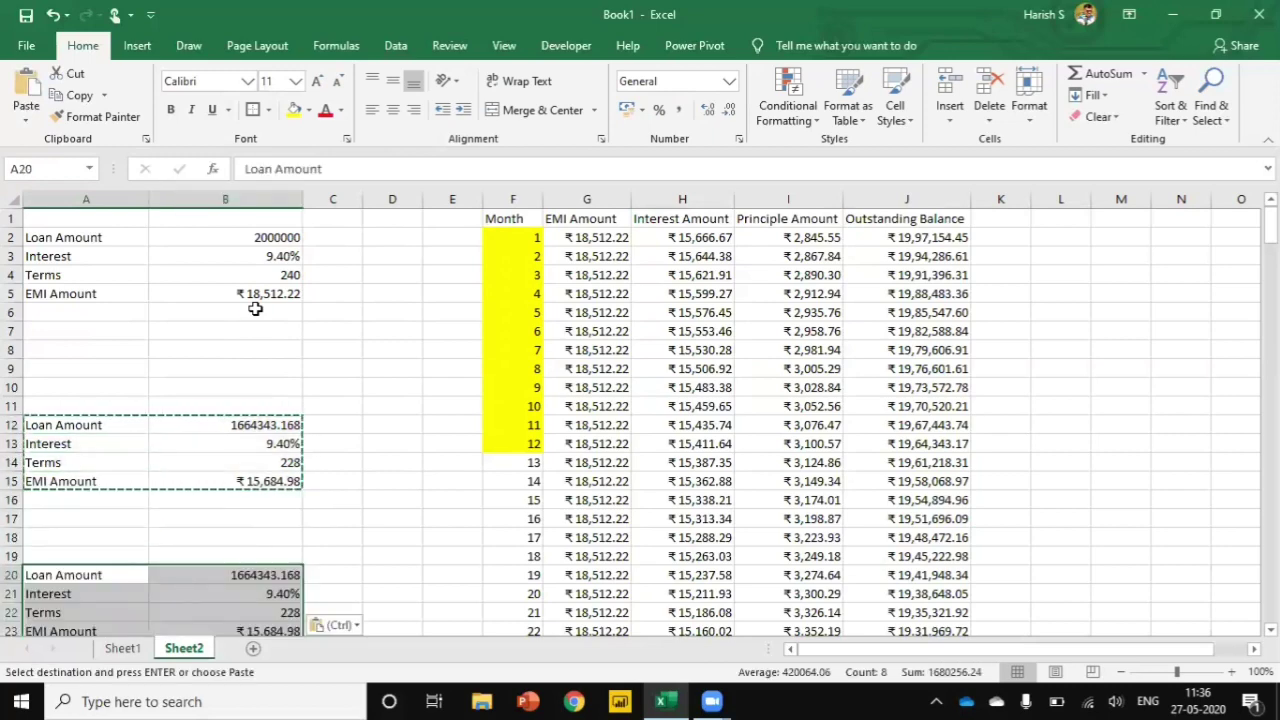
pyautogui.press('Down')
pyautogui.press('Down')
pyautogui.press('Down')
pyautogui.press('Right')
pyautogui.press('Escape')
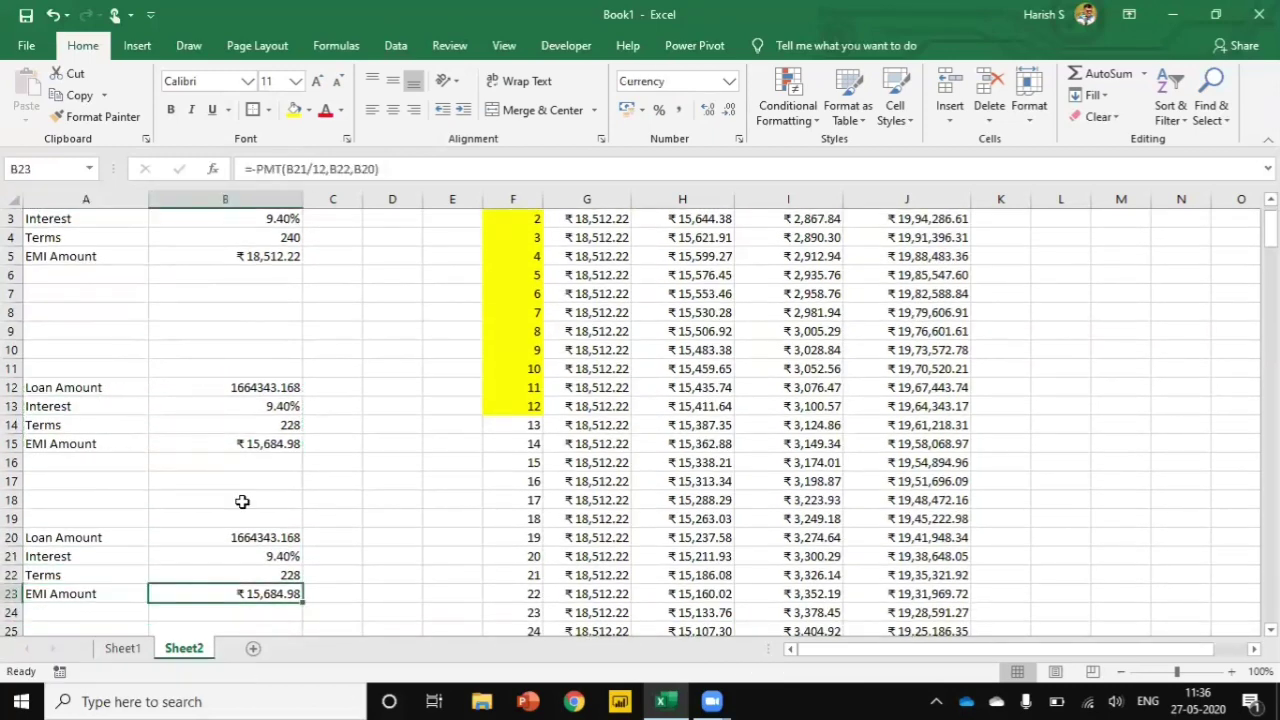
# Run Goal Seek to bring the third block's EMI in B23 to 18512.22 by changing the terms in B22, keeping the solution
pyautogui.click(267, 447)
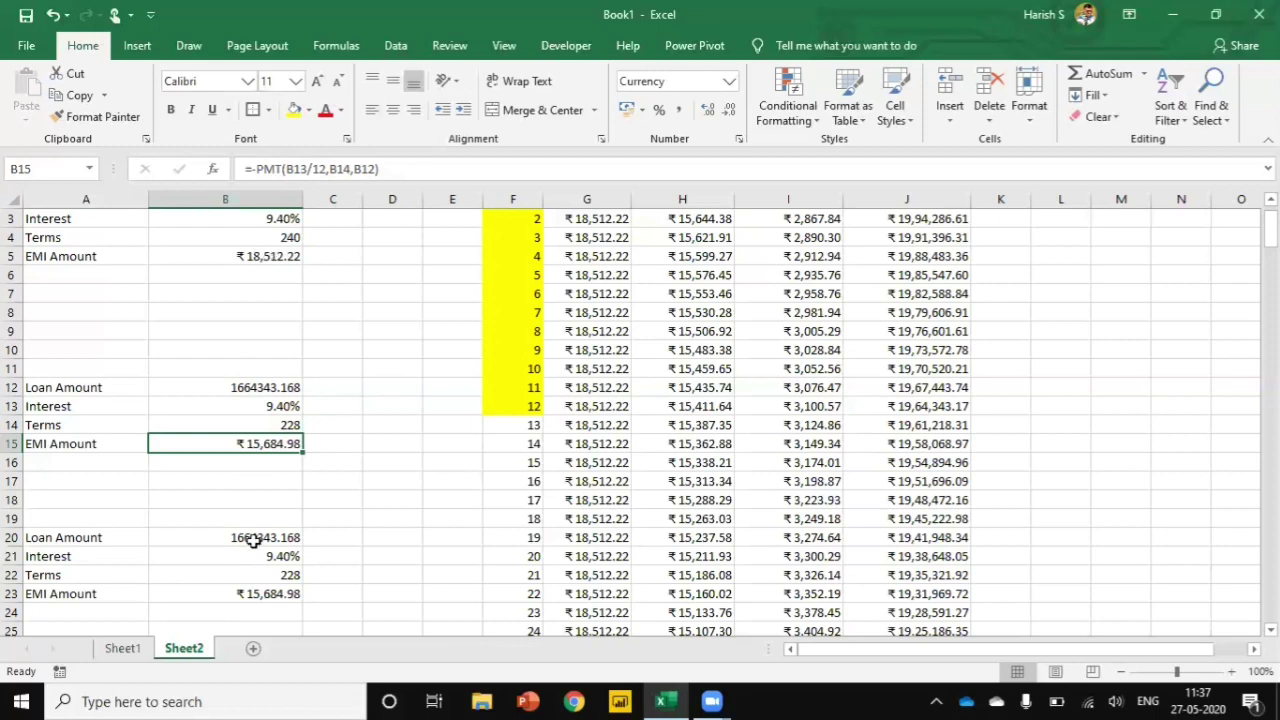
pyautogui.click(256, 594)
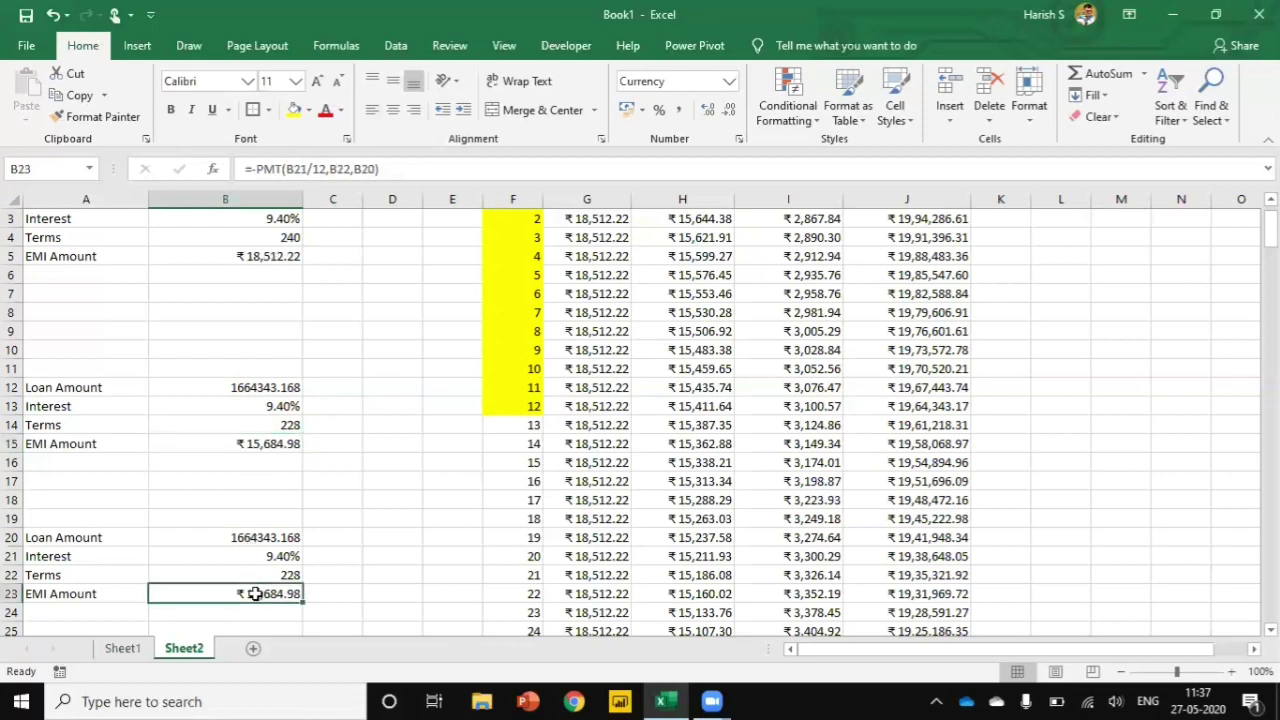
pyautogui.click(395, 46)
pyautogui.click(1013, 118)
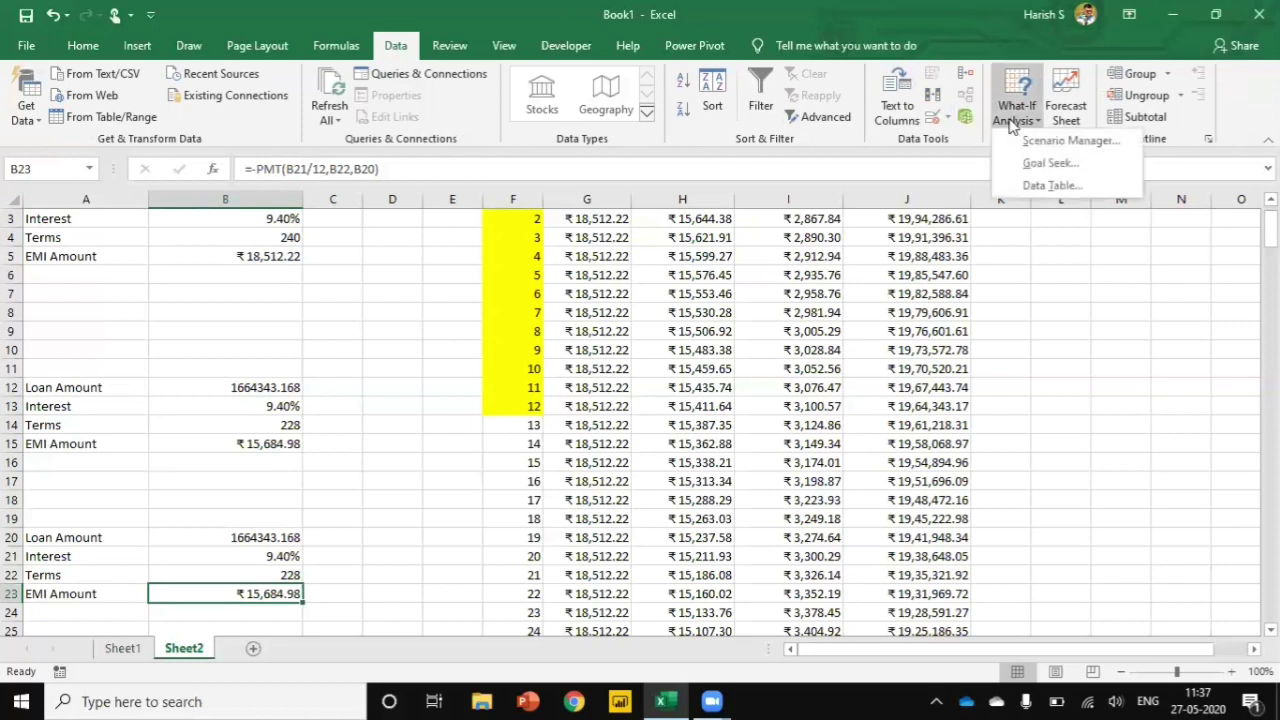
pyautogui.click(1050, 163)
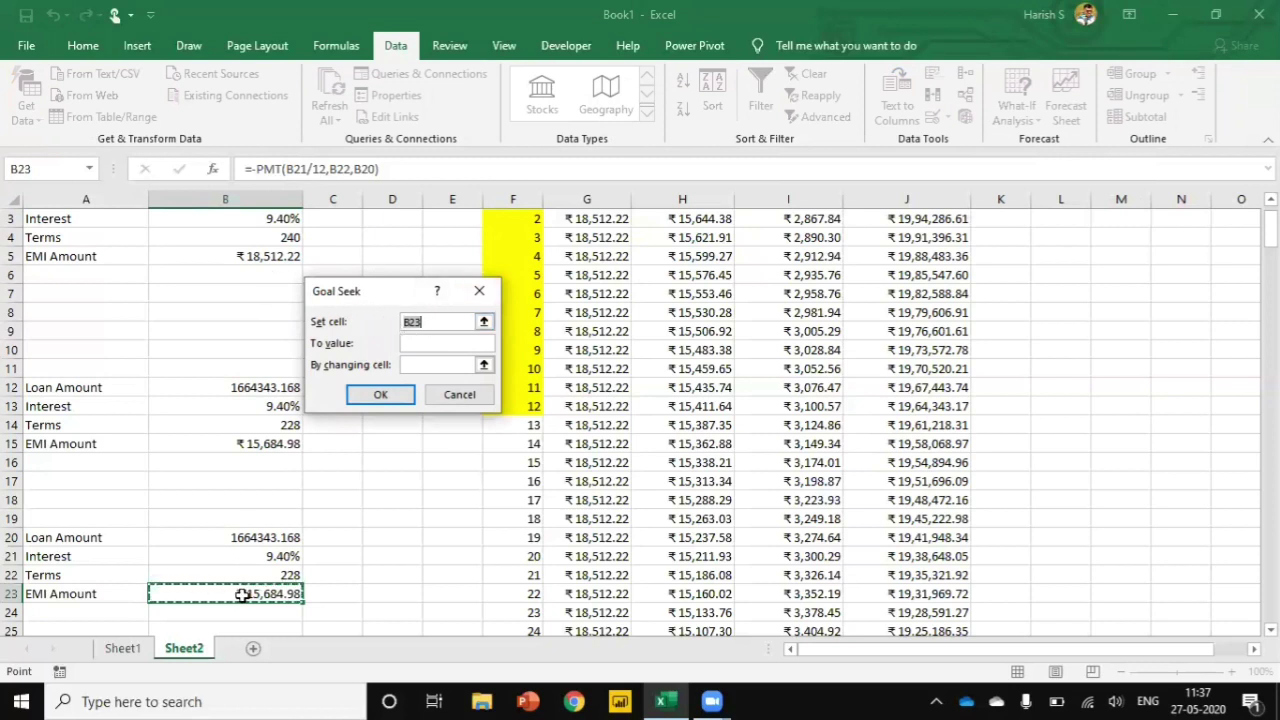
pyautogui.click(428, 342)
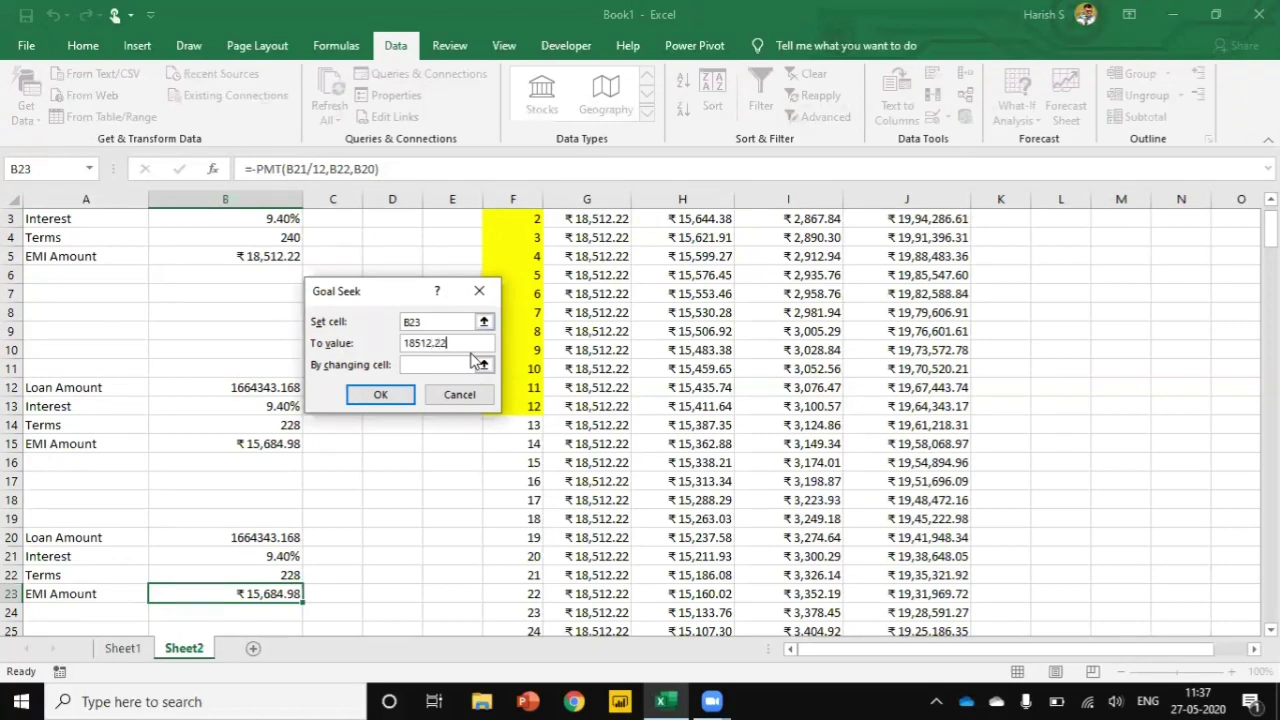
pyautogui.click(433, 364)
pyautogui.click(285, 575)
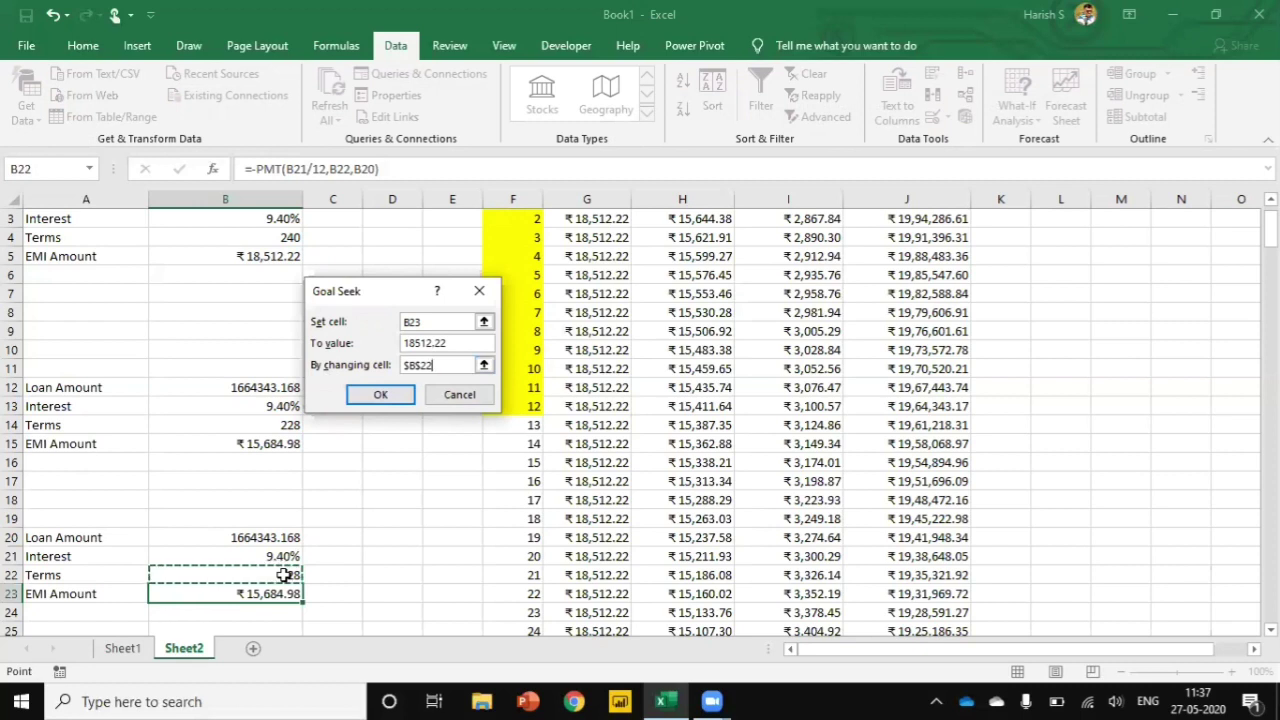
pyautogui.click(382, 395)
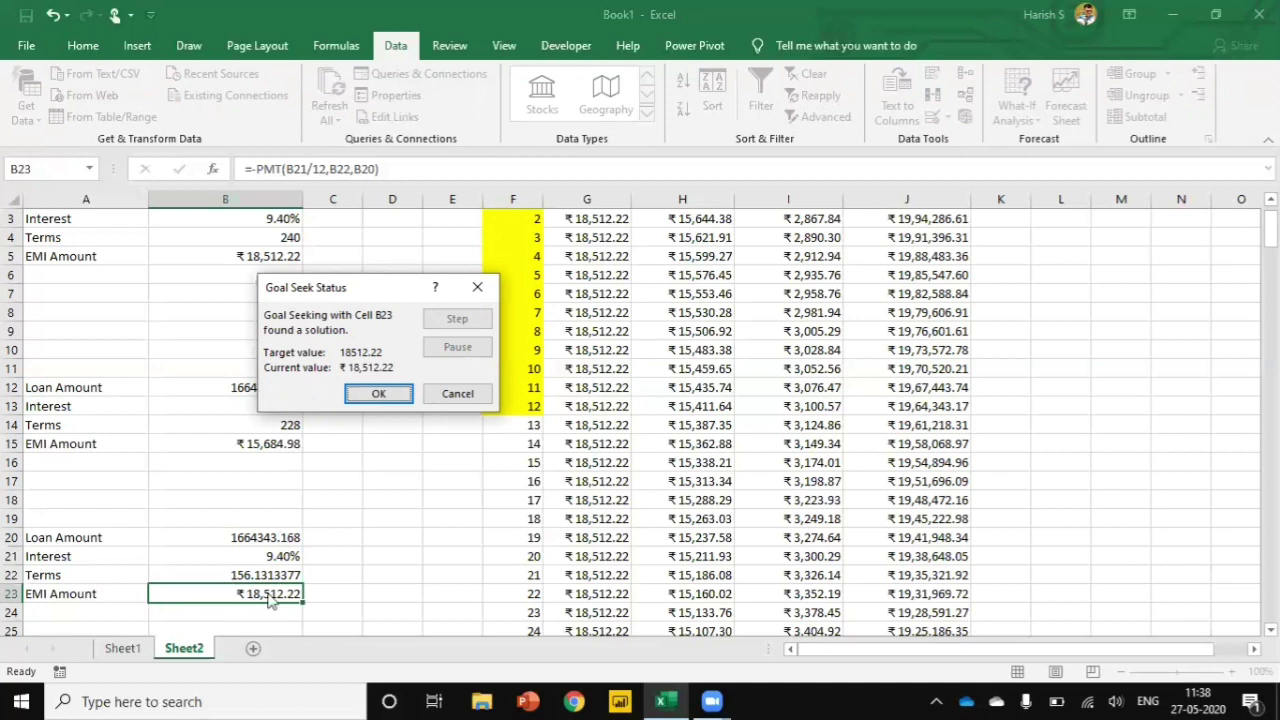
pyautogui.click(378, 395)
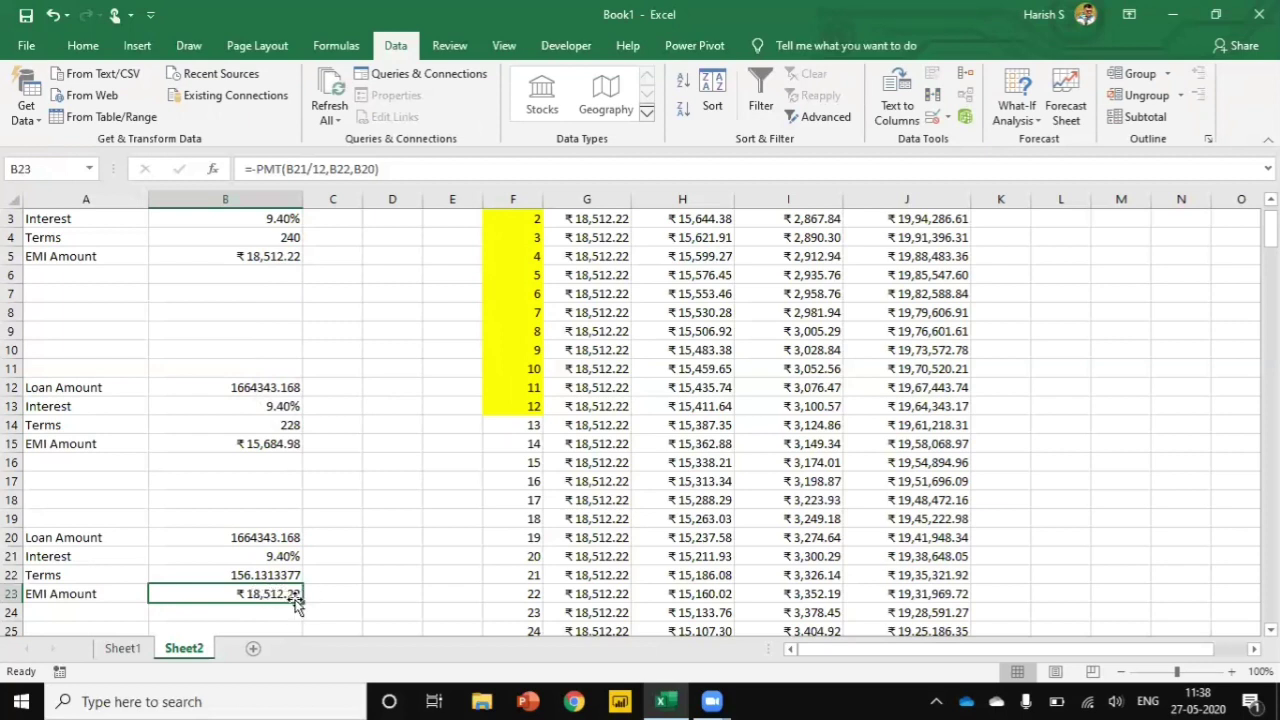
pyautogui.click(267, 577)
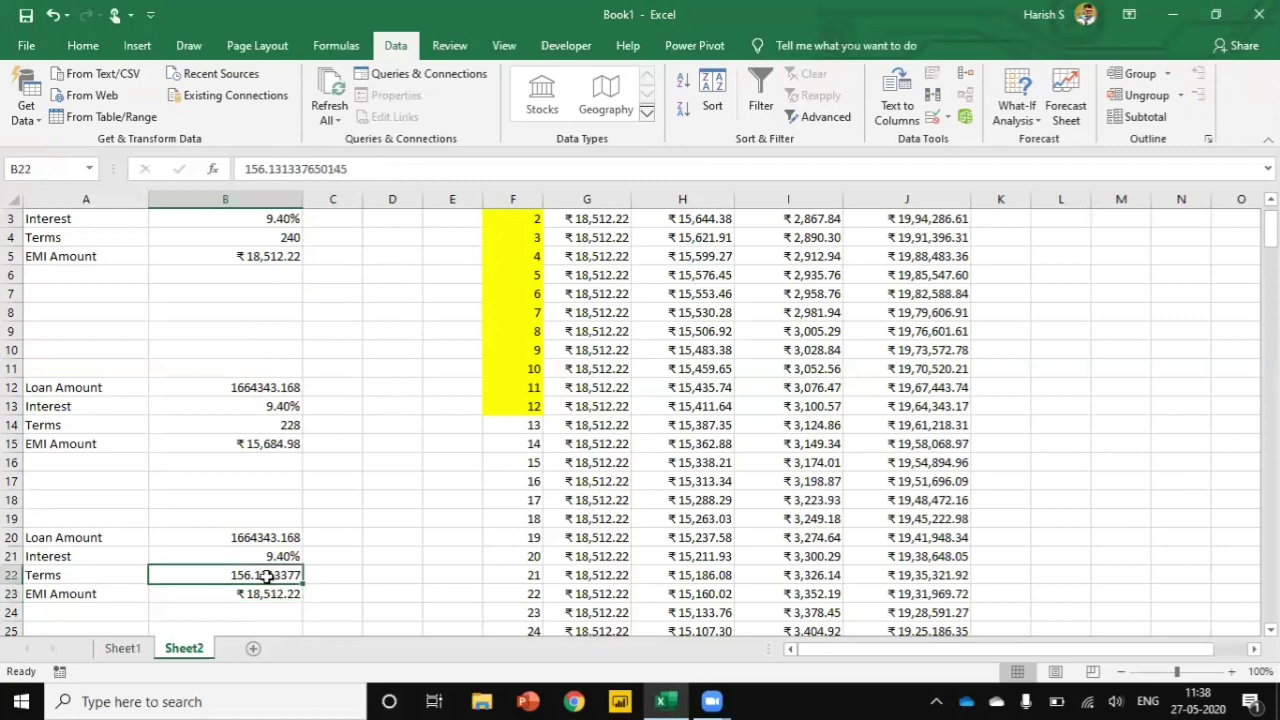
# Reduce the number format of the third block's terms in B22 to no decimal places
pyautogui.click(86, 46)
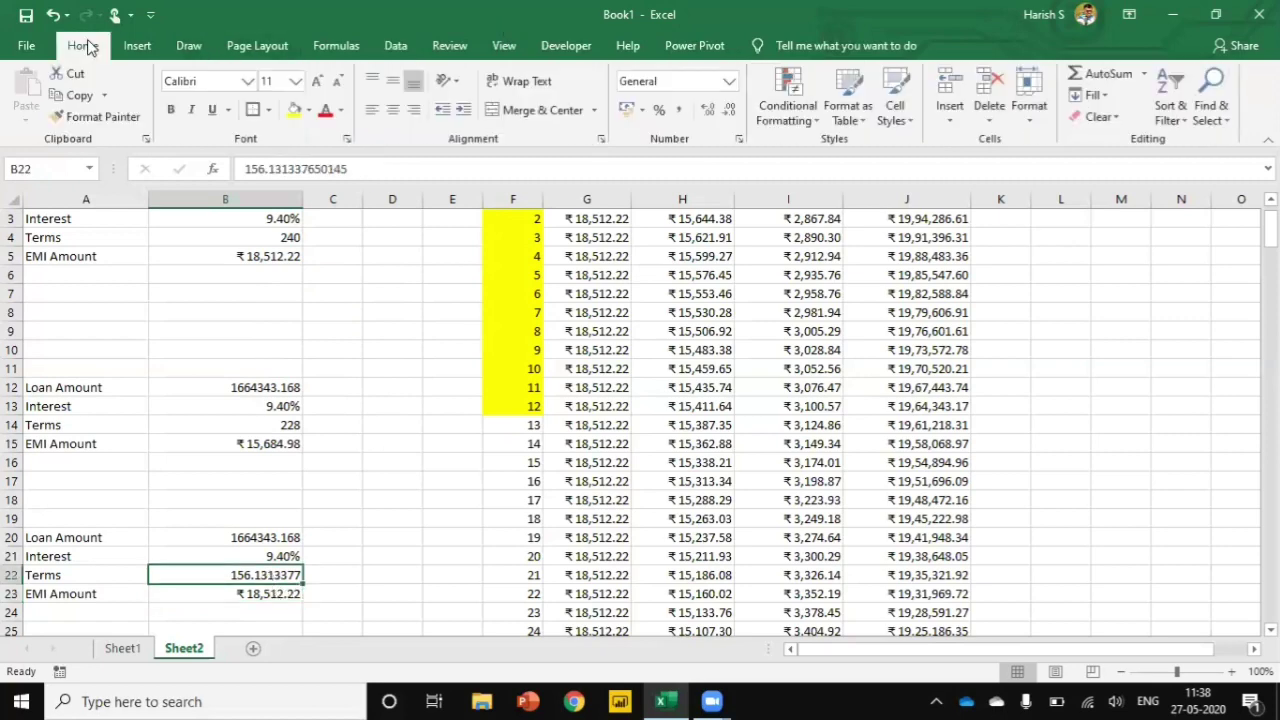
pyautogui.click(730, 110)
pyautogui.click(730, 110)
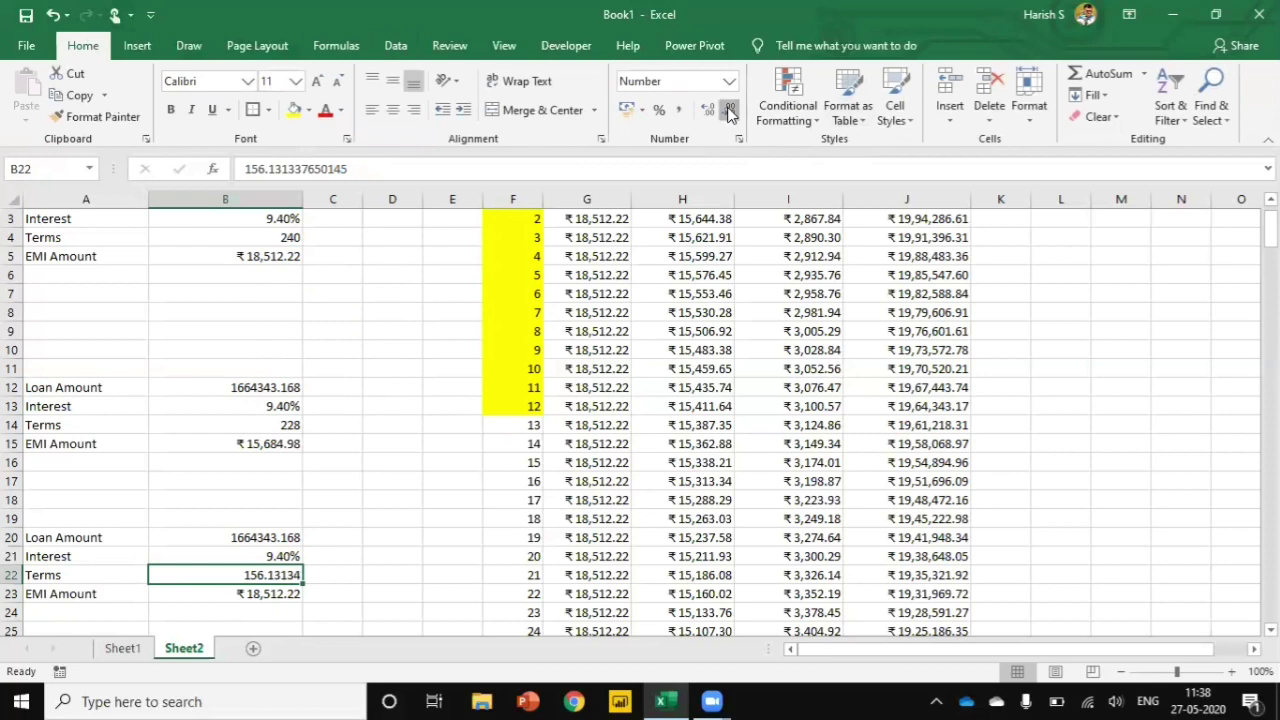
pyautogui.click(730, 110)
pyautogui.click(730, 110)
pyautogui.click(730, 110)
pyautogui.click(730, 110)
pyautogui.click(730, 110)
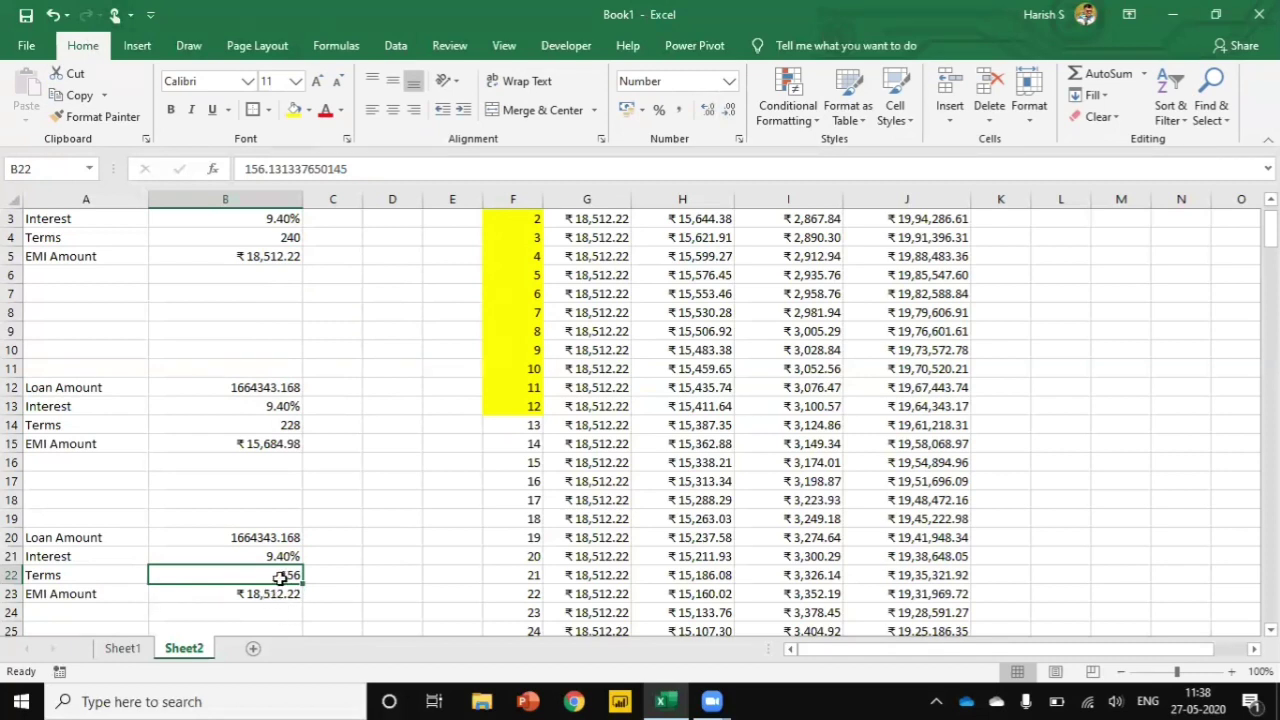
# Calculate the second loan block's total repayment in D15 by multiplying its terms in B14 by its EMI in B15
pyautogui.click(251, 447)
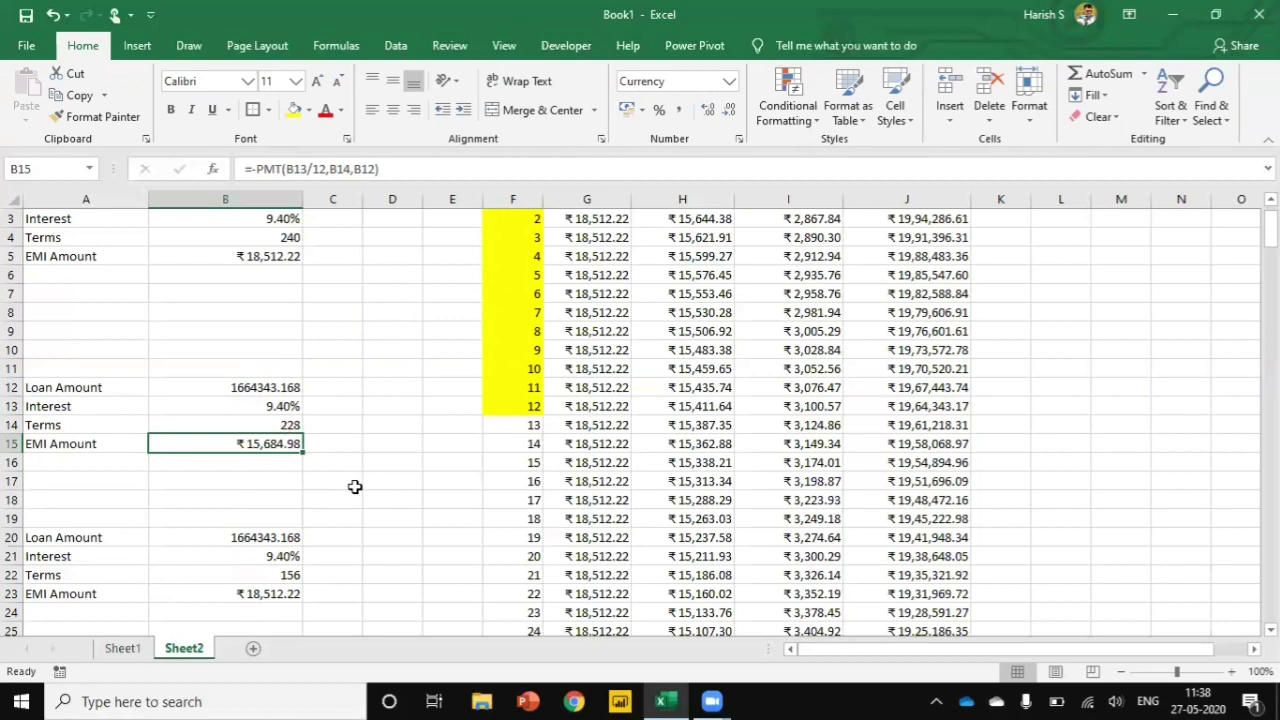
pyautogui.click(390, 445)
pyautogui.write('=')
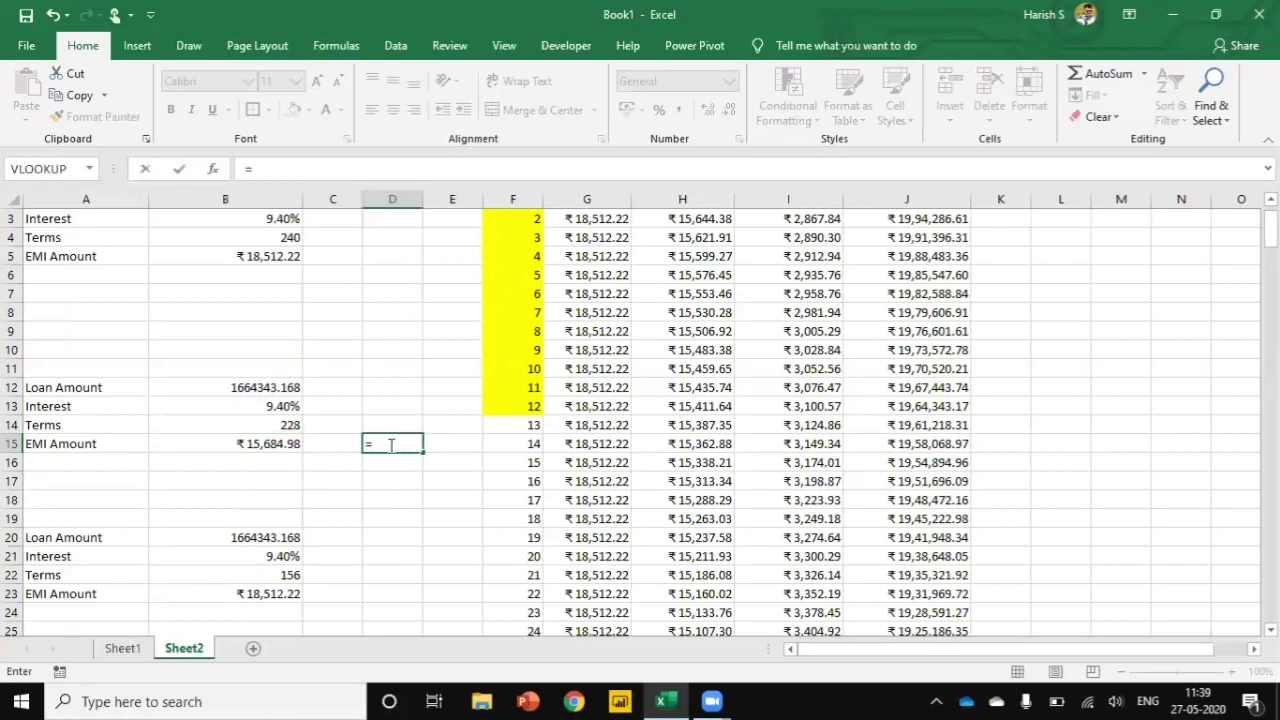
pyautogui.click(284, 425)
pyautogui.write('*')
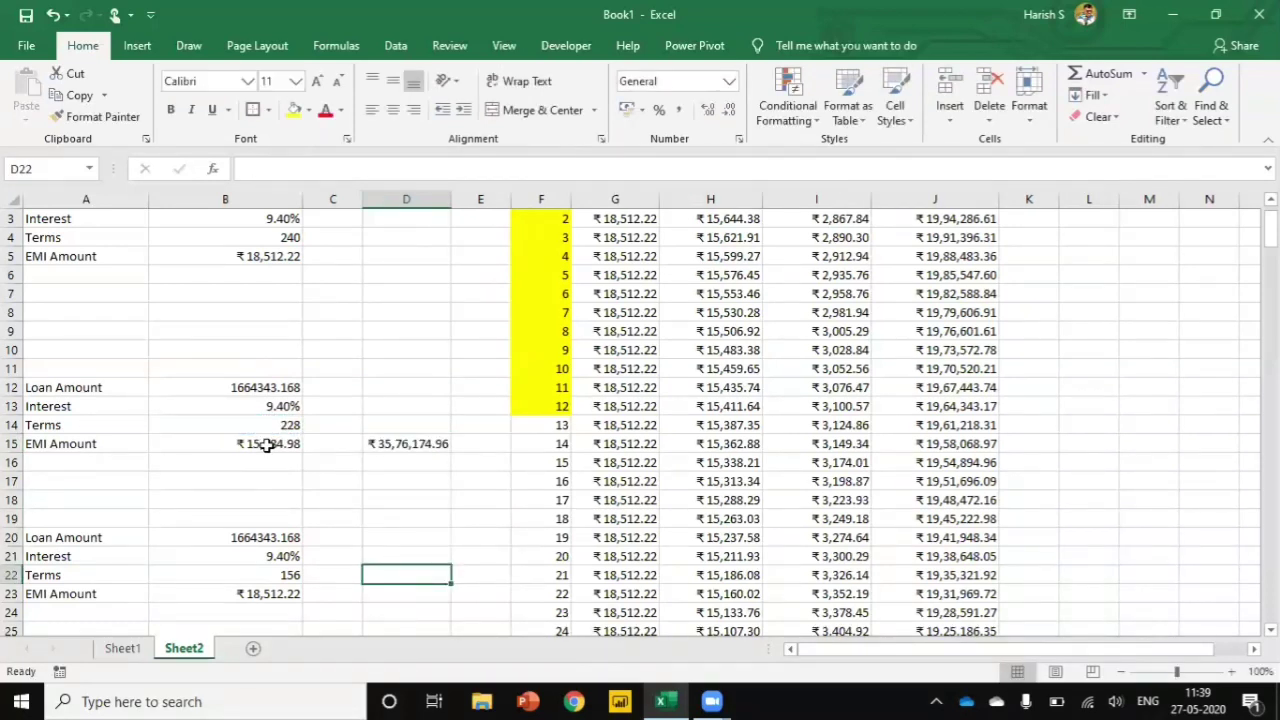
# Calculate the third loan block's total repayment in D22 with the formula =B22*B23
pyautogui.write('=')
pyautogui.press('Left')
pyautogui.press('Left')
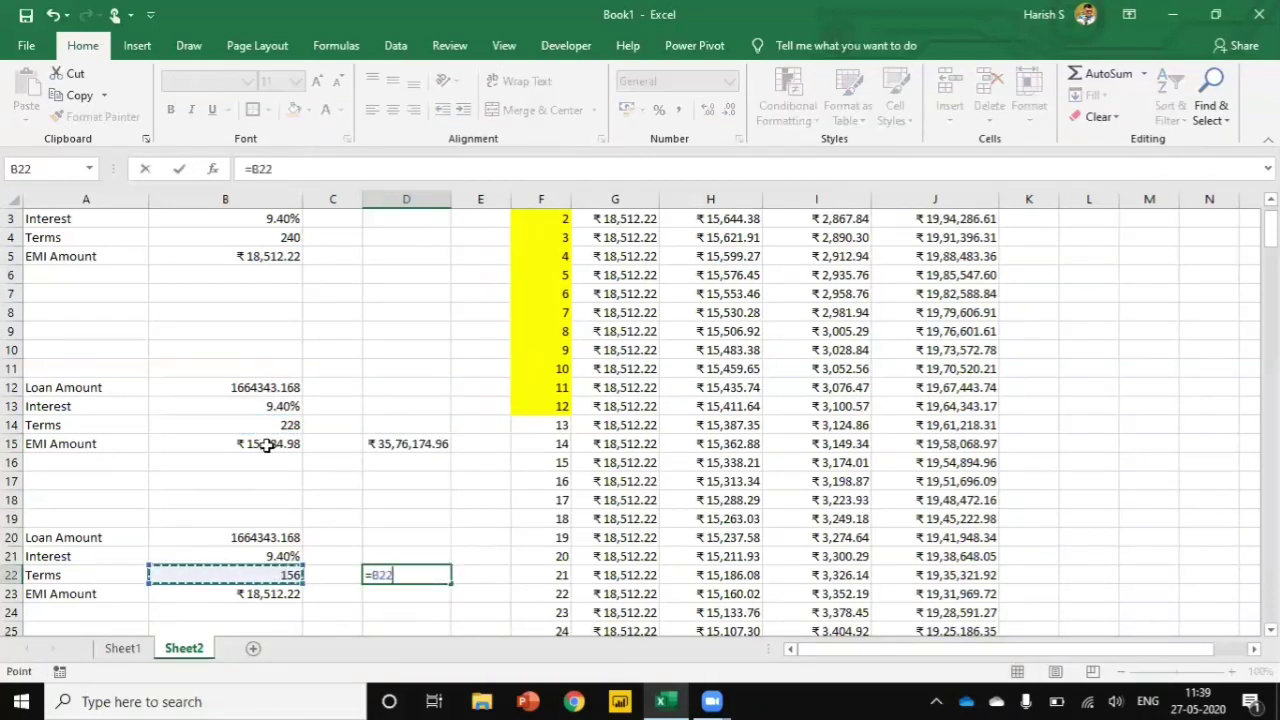
pyautogui.write('*')
pyautogui.press('Down')
pyautogui.press('Left')
pyautogui.press('Left')
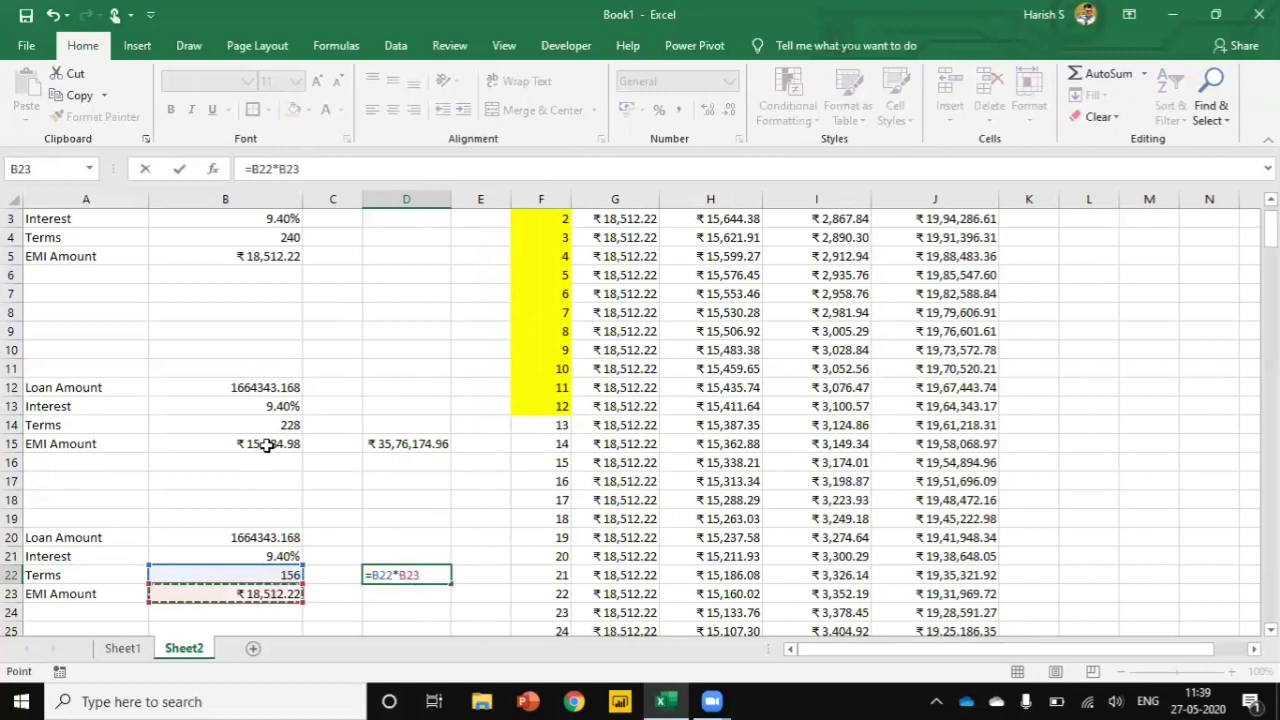
pyautogui.press('Return')
# Calculate the difference between the two total repayments in D17 with the formula =D15-D22
pyautogui.click(403, 482)
pyautogui.write('=')
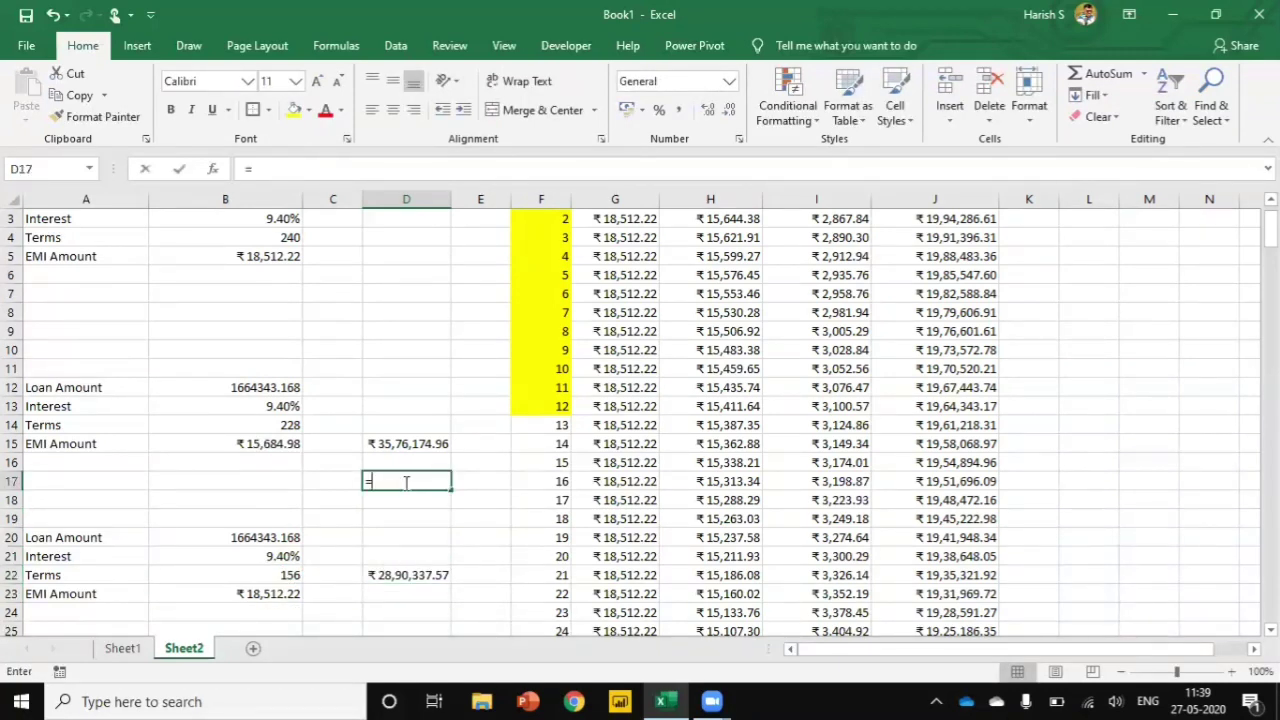
pyautogui.press('Up')
pyautogui.press('Up')
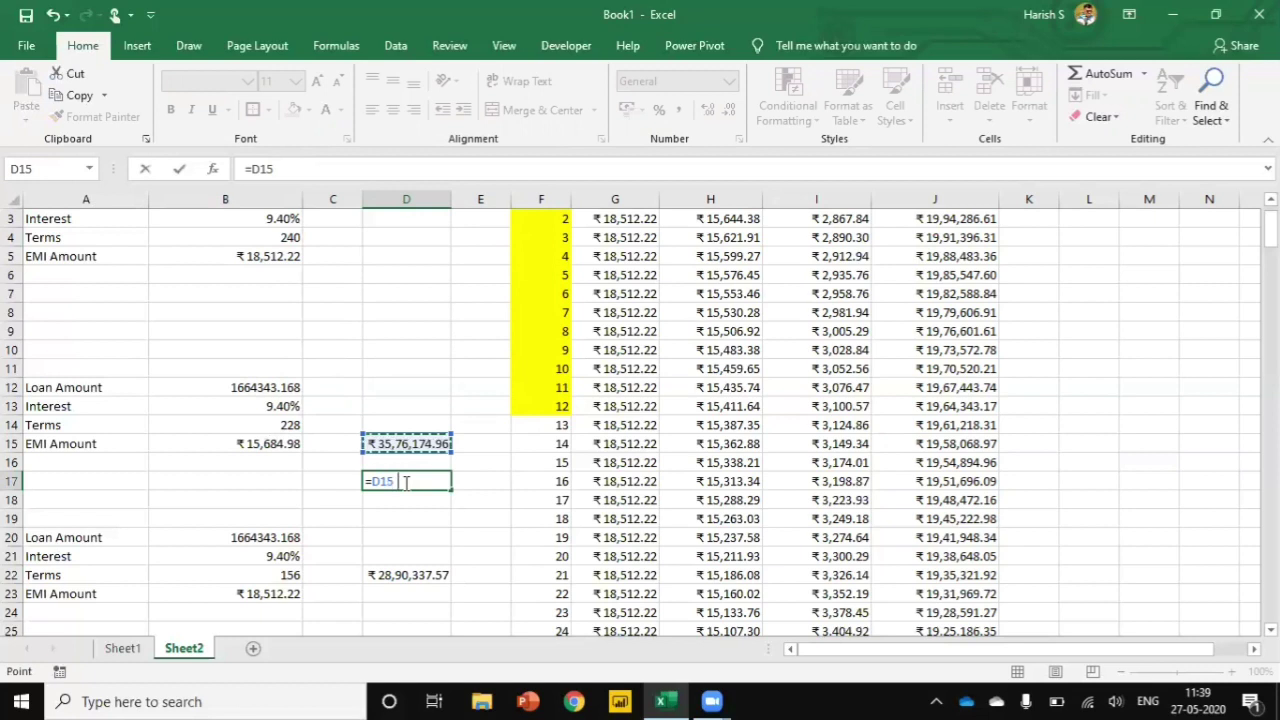
pyautogui.write('-')
pyautogui.press('Down')
pyautogui.press('Down')
pyautogui.press('Down')
pyautogui.press('Down')
pyautogui.press('Down')
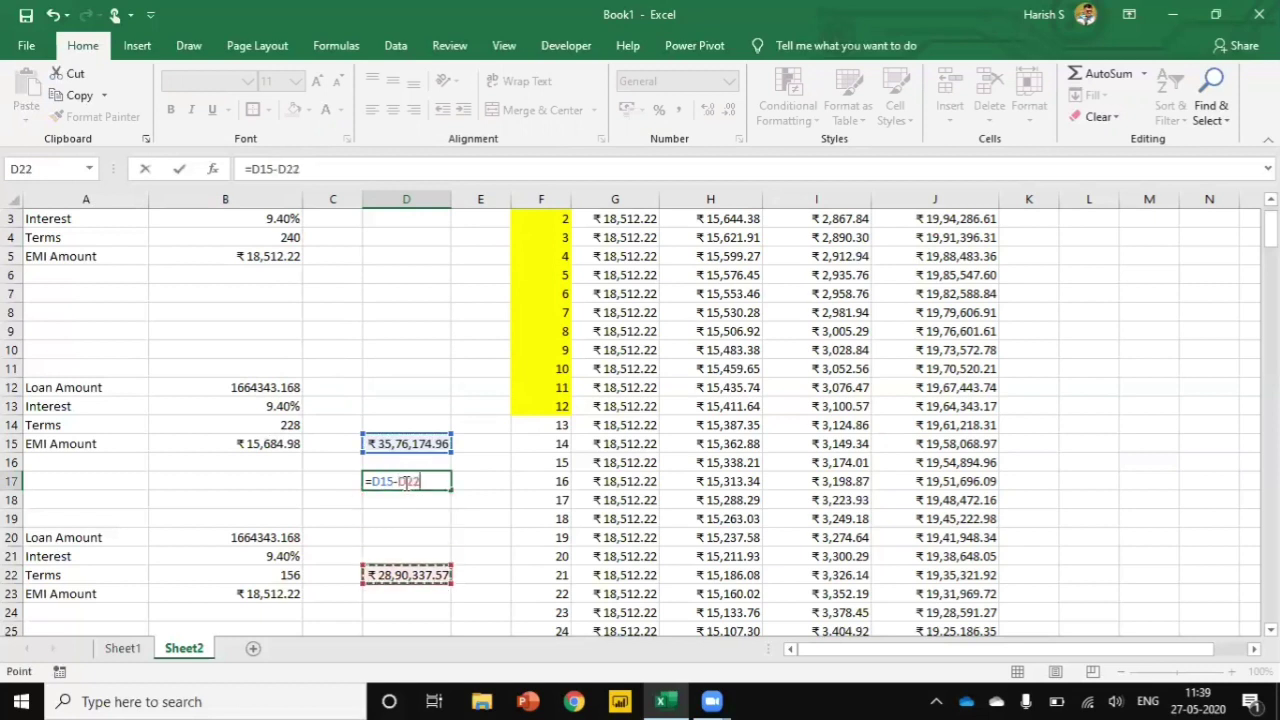
pyautogui.hotkey('ctrl', 'Return')
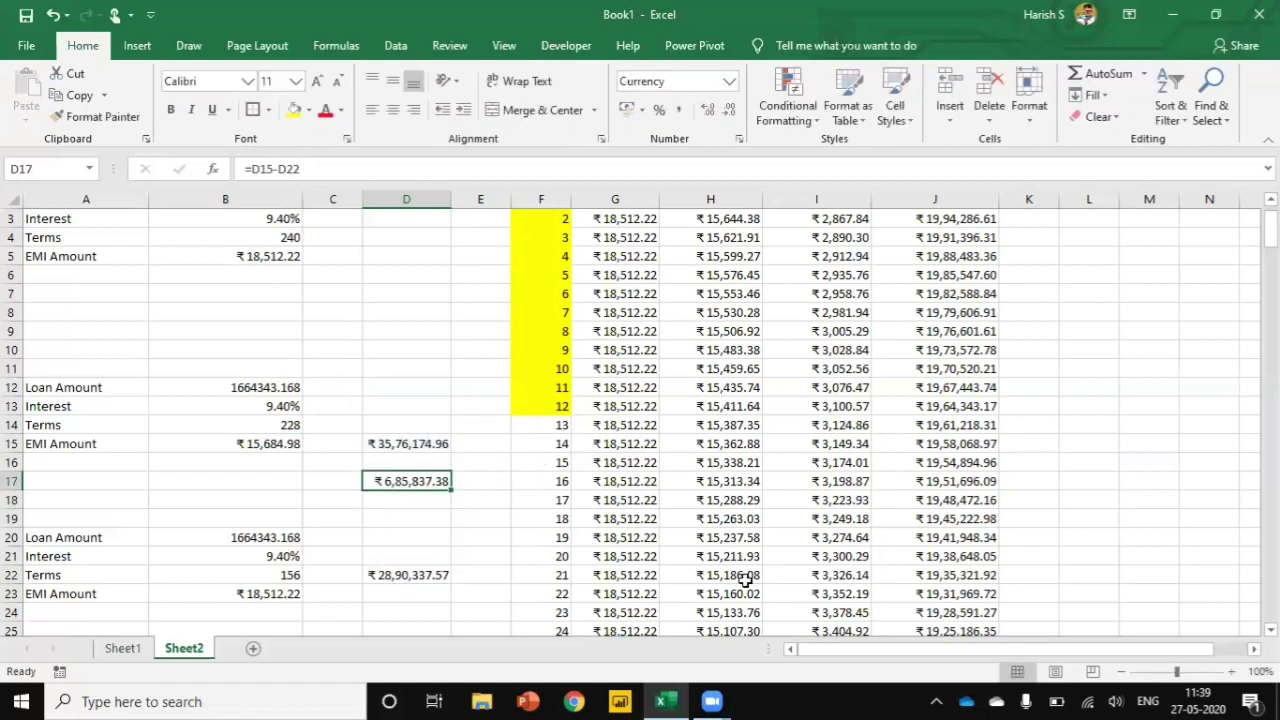